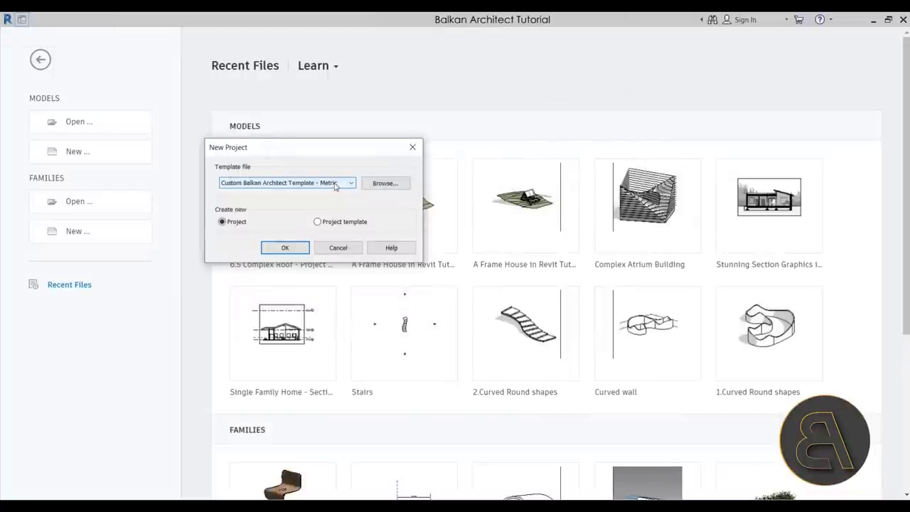
# Create a new project from the Custom Balkan Architect Template - Metric template.
pyautogui.click(282, 249)
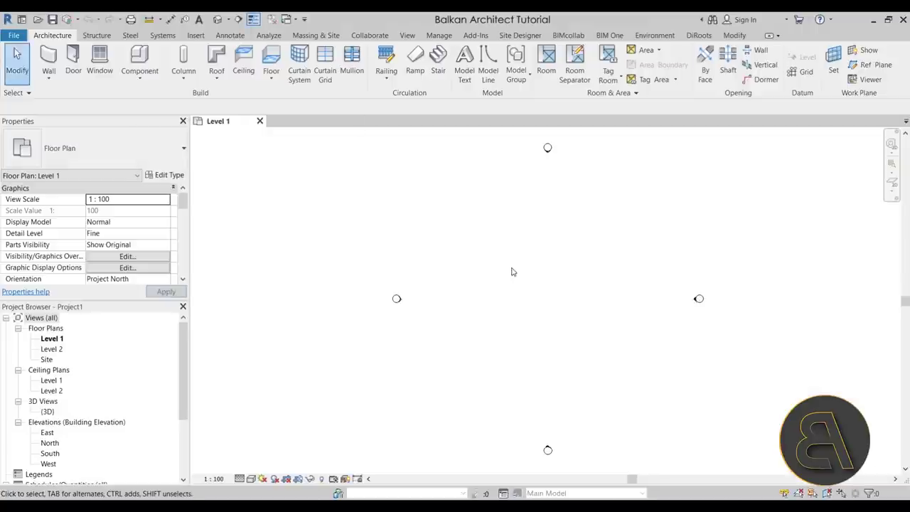
pyautogui.moveTo(551, 283); pyautogui.dragTo(441, 282, button='middle')
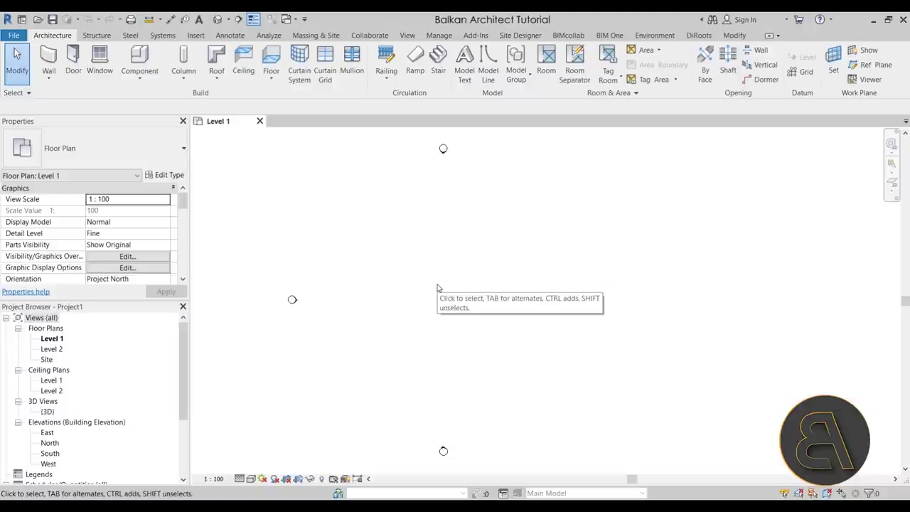
pyautogui.moveTo(438, 292)
pyautogui.mouseDown(button='middle')
pyautogui.moveTo(443, 307)
pyautogui.moveTo(432, 297)
pyautogui.mouseUp(button='middle')
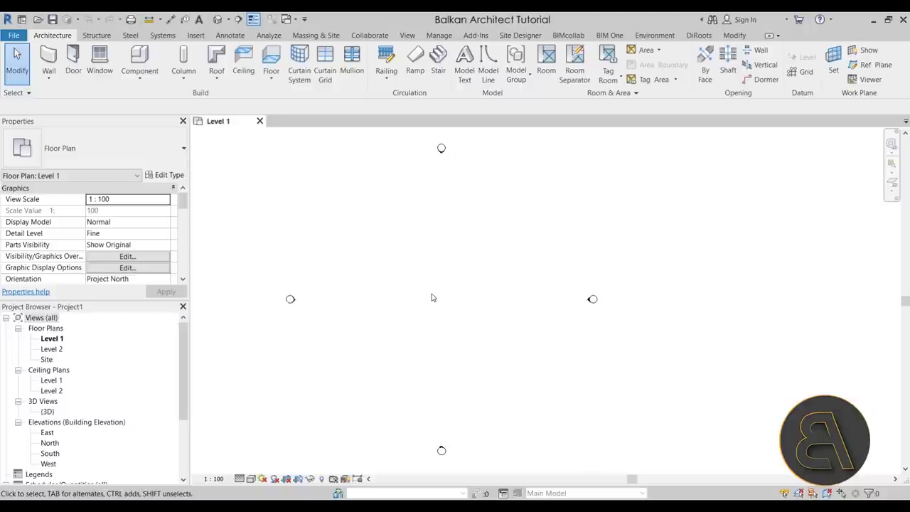
# Draw a rectangle of Generic - 400mm walls on Level 1, about 7.6 by 4.6 m inside, between the elevation markers.
pyautogui.click(47, 57)
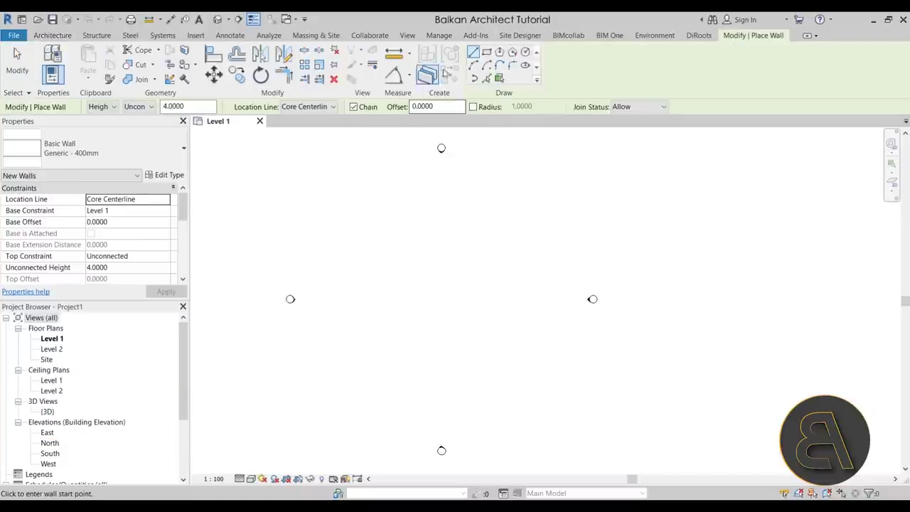
pyautogui.click(486, 53)
pyautogui.click(380, 274)
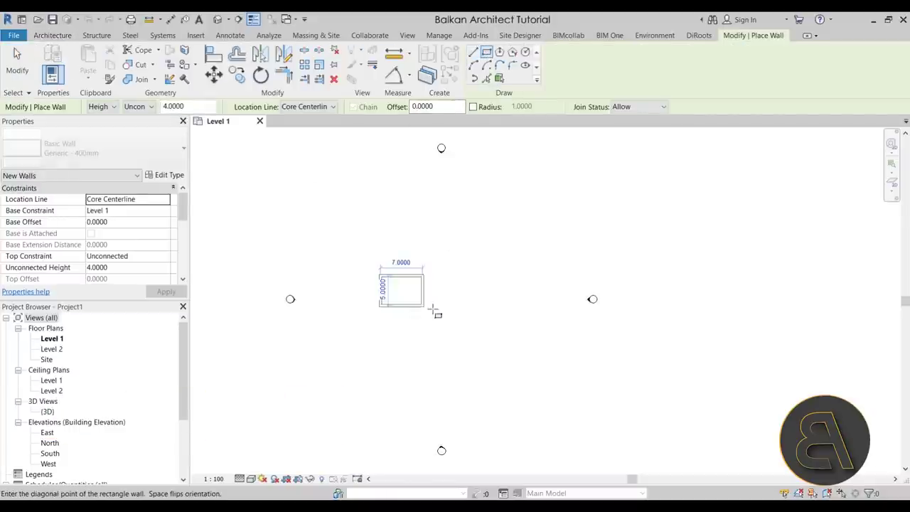
pyautogui.click(430, 309)
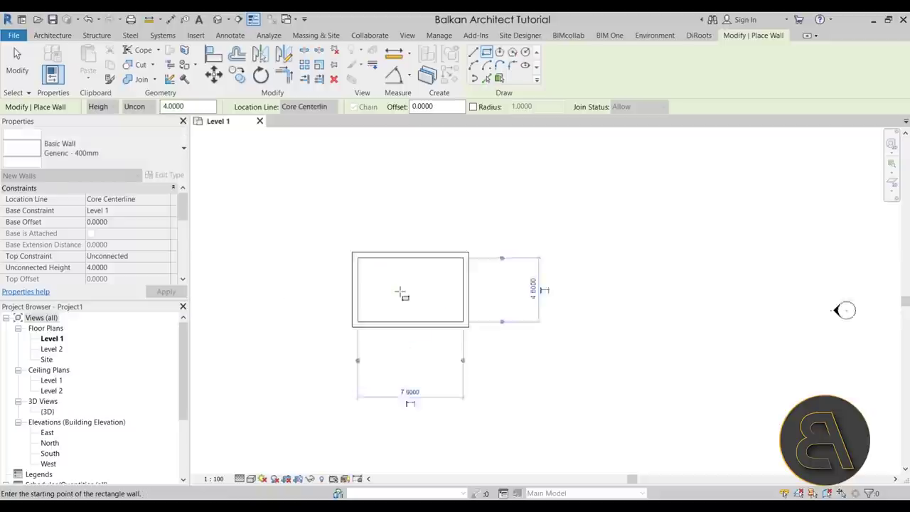
pyautogui.scroll(5, 402, 288)
pyautogui.press('Escape')
pyautogui.press('Escape')
pyautogui.moveTo(358, 288); pyautogui.dragTo(371, 308, button='middle')
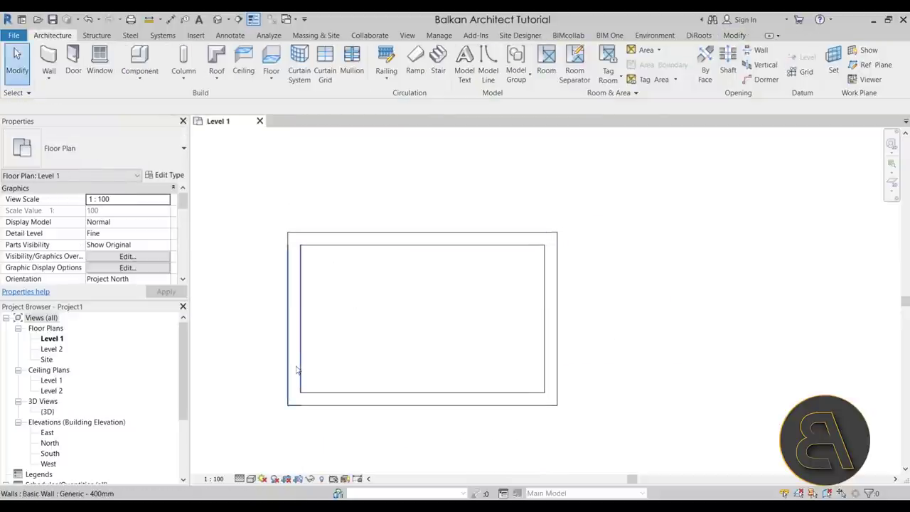
pyautogui.moveTo(346, 384); pyautogui.dragTo(370, 365, button='middle')
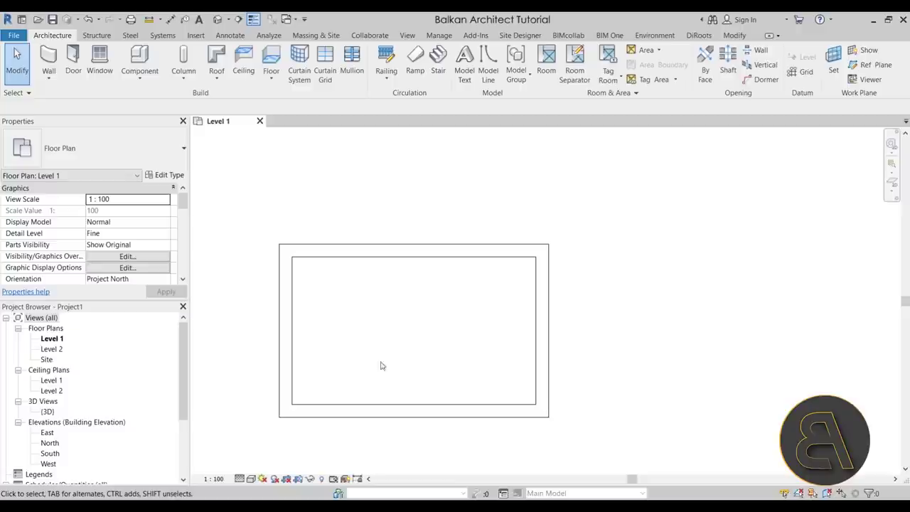
# Place an automatic Basic Ceiling inside the walled room with a height offset of 3.6 m from Level 1.
pyautogui.click(244, 62)
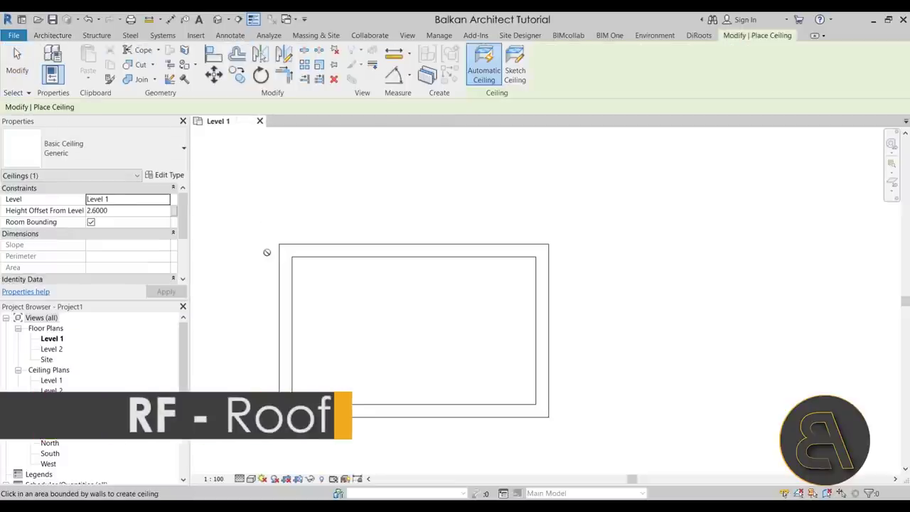
pyautogui.click(126, 210)
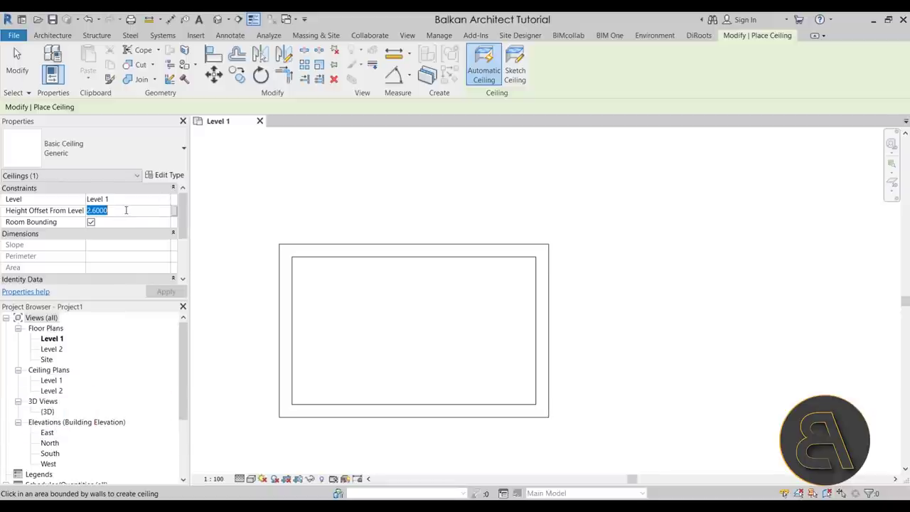
pyautogui.click(89, 213)
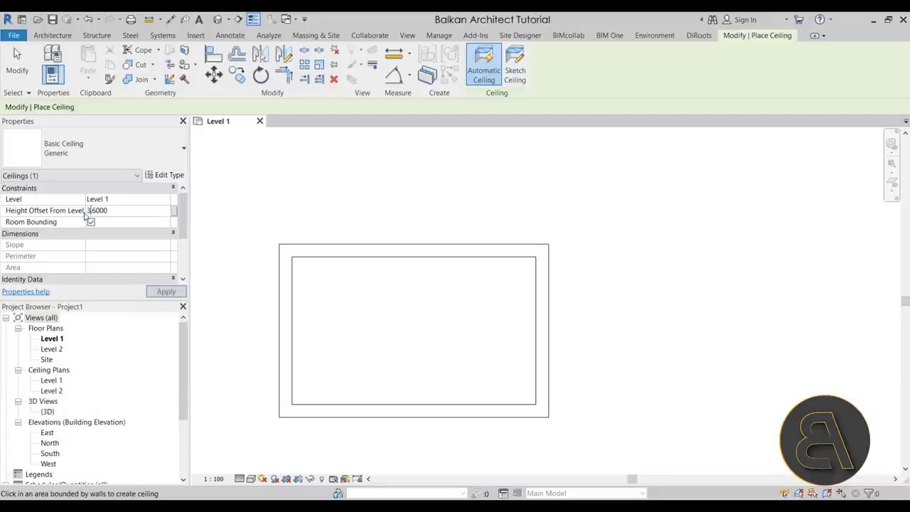
pyautogui.click(415, 313)
pyautogui.press('Escape')
pyautogui.press('Escape')
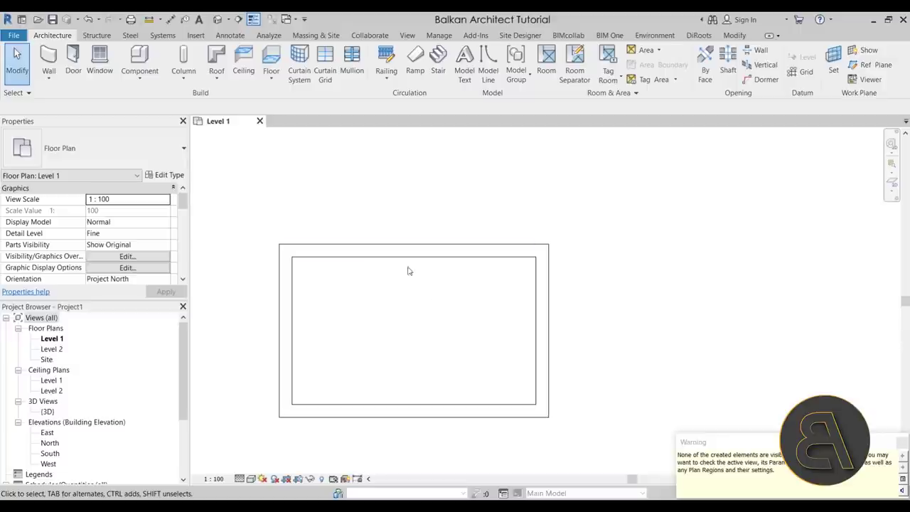
# Show the model in the default 3D view and change the ceiling's type to Compound Ceiling Plain.
pyautogui.click(217, 20)
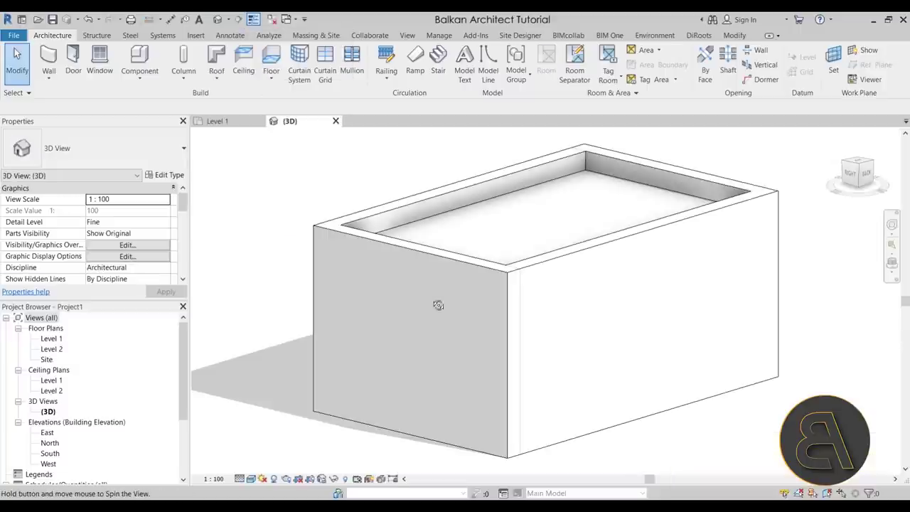
pyautogui.keyDown('shift'); pyautogui.moveTo(457, 288); pyautogui.dragTo(462, 214, button='middle'); pyautogui.keyUp('shift')
pyautogui.click(474, 264)
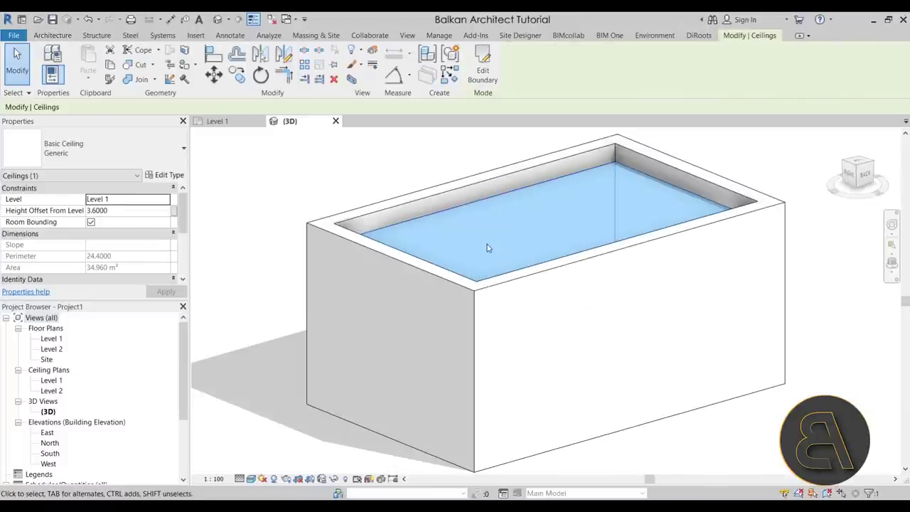
pyautogui.keyDown('shift'); pyautogui.moveTo(486, 247); pyautogui.dragTo(497, 253, button='middle'); pyautogui.keyUp('shift')
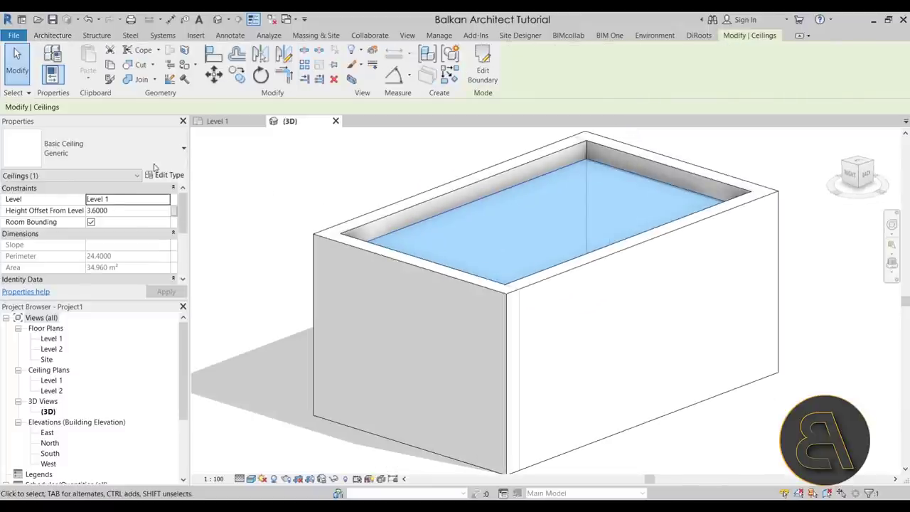
pyautogui.click(90, 153)
pyautogui.click(39, 292)
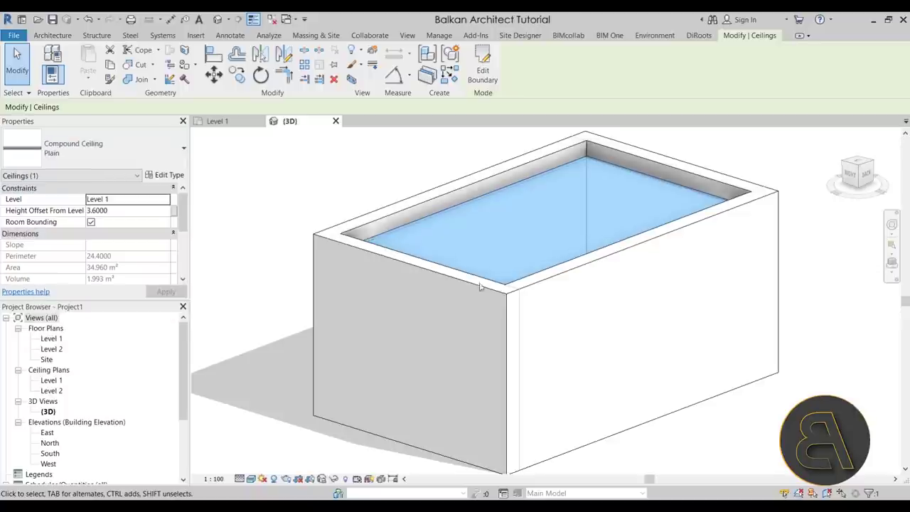
pyautogui.scroll(5, 458, 242)
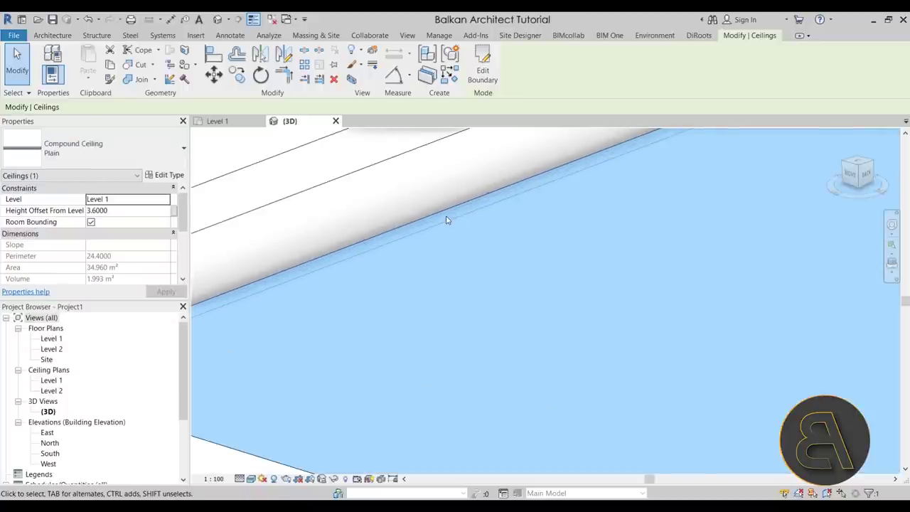
pyautogui.press('h')
pyautogui.press('i')
pyautogui.scroll(-5, 446, 219)
pyautogui.keyDown('shift'); pyautogui.moveTo(556, 320); pyautogui.dragTo(551, 346, button='middle'); pyautogui.keyUp('shift')
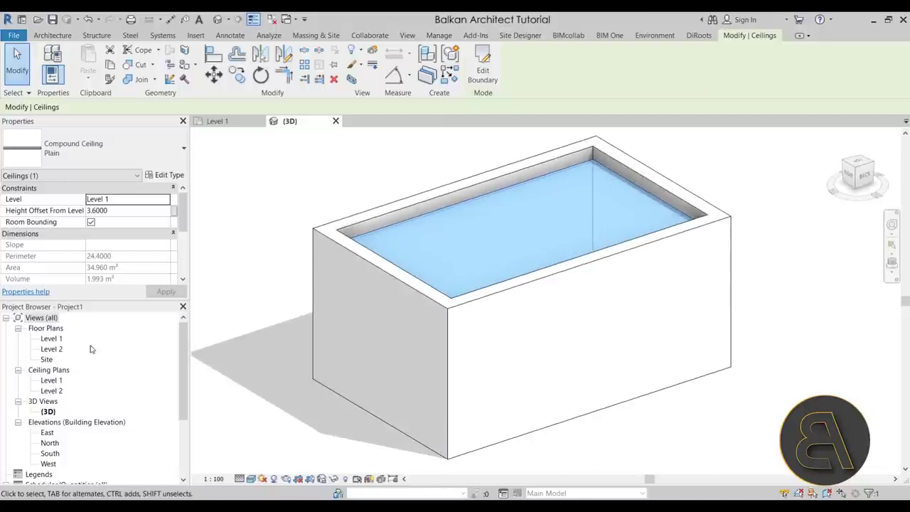
# Start an in-place model from the Level 1 floor plan in the Ceilings category, keeping the name Ceilings 1.
pyautogui.doubleClick(56, 340)
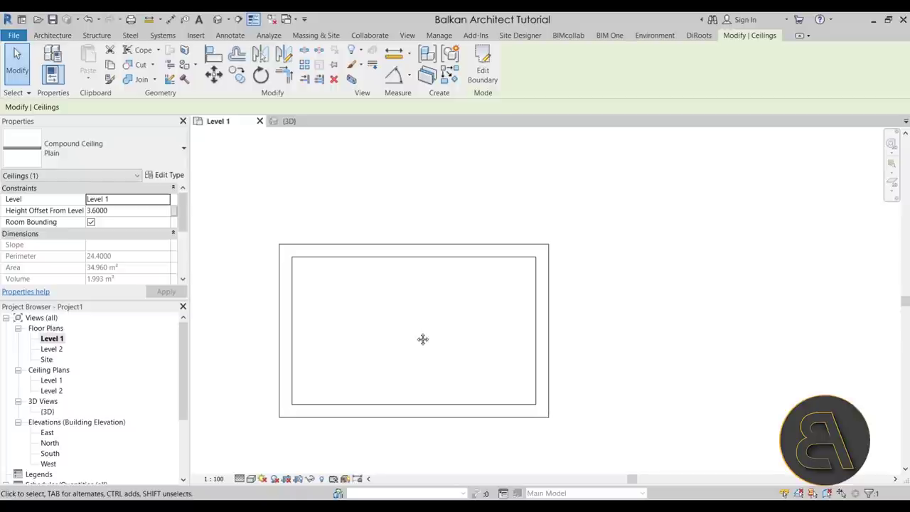
pyautogui.click(382, 311)
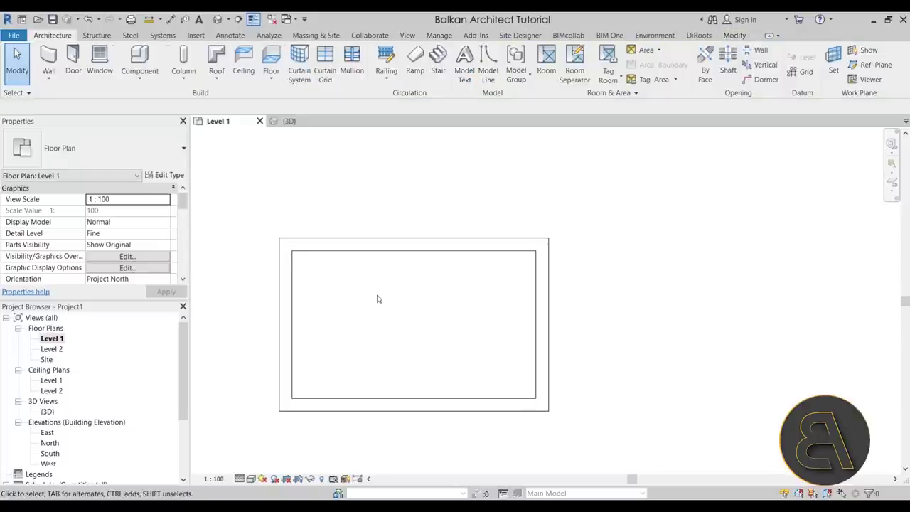
pyautogui.click(141, 80)
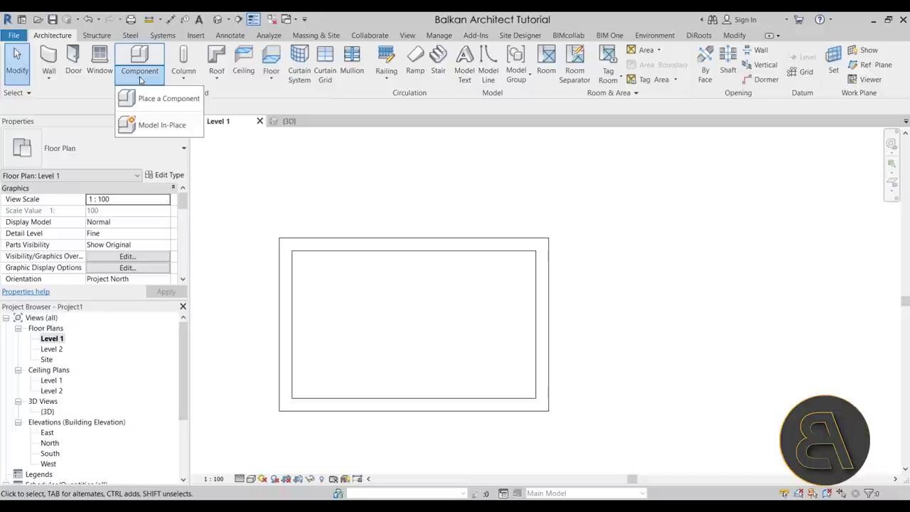
pyautogui.click(161, 126)
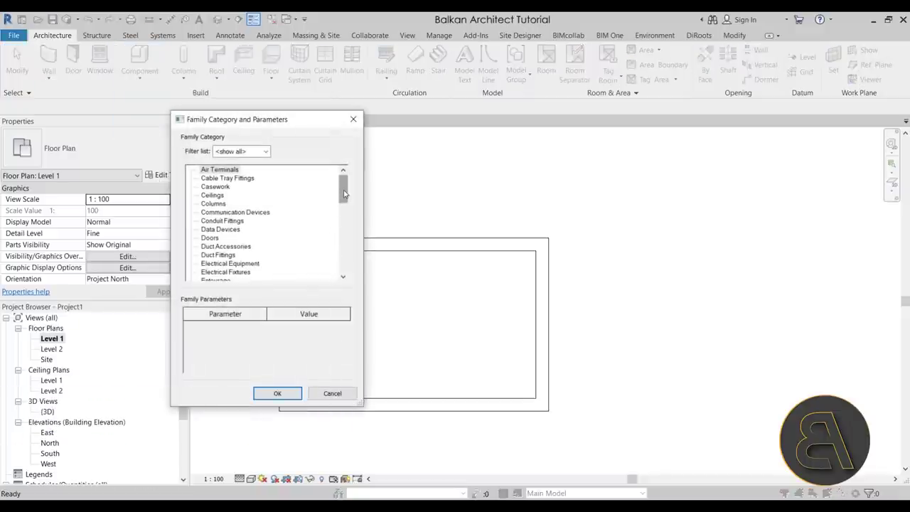
pyautogui.moveTo(345, 193); pyautogui.dragTo(345, 191)
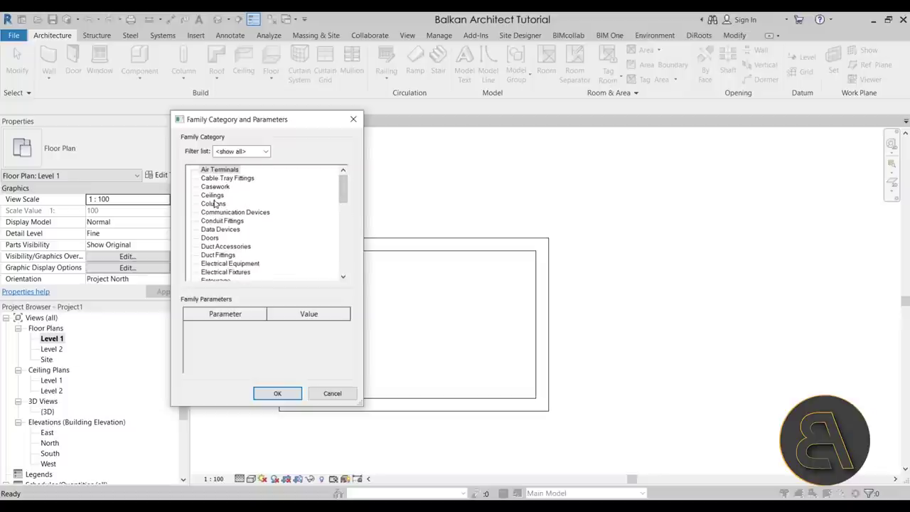
pyautogui.click(212, 196)
pyautogui.click(274, 394)
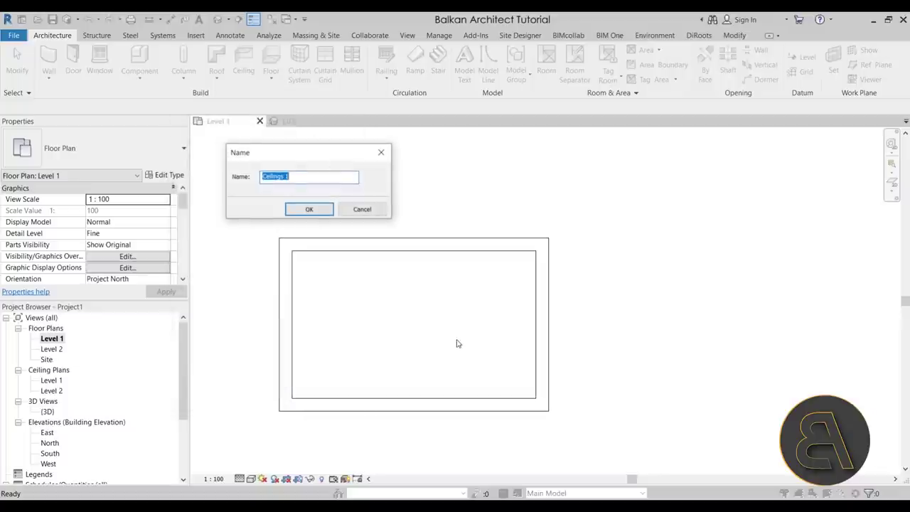
pyautogui.click(309, 210)
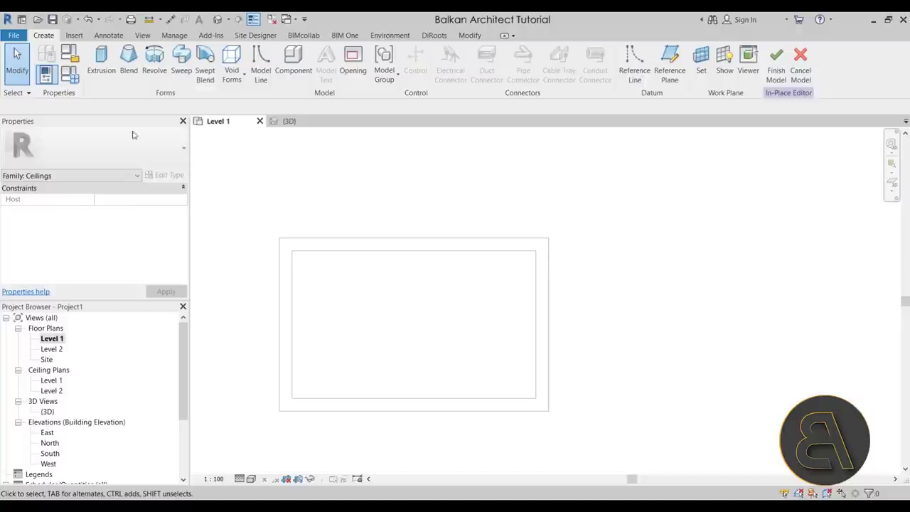
# Start an extrusion and sketch a square of about 0.08 m just inside the room's upper-left corner.
pyautogui.click(102, 75)
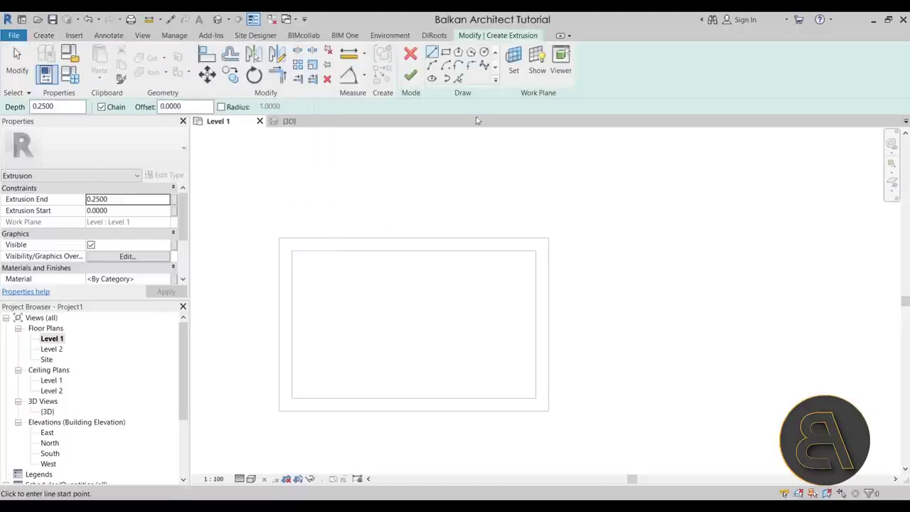
pyautogui.click(445, 52)
pyautogui.scroll(4, 294, 252)
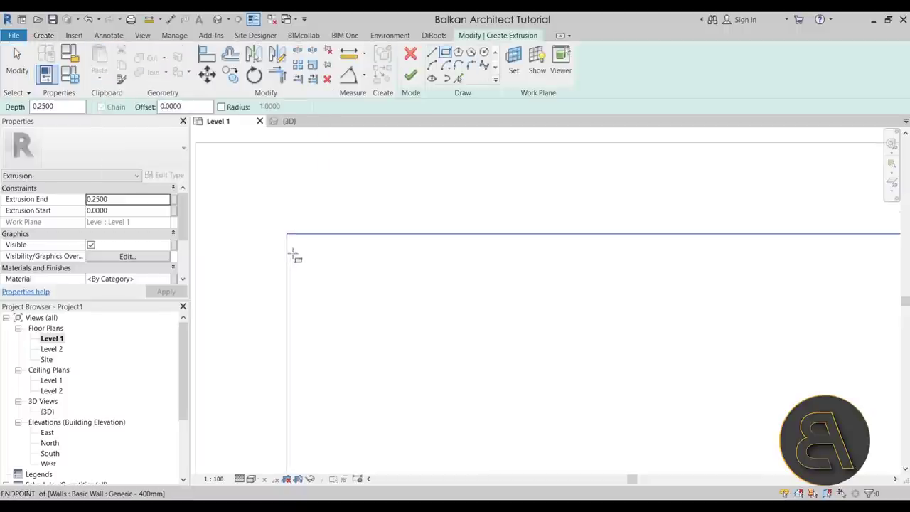
pyautogui.click(302, 245)
pyautogui.moveTo(342, 278); pyautogui.dragTo(362, 378, button='middle')
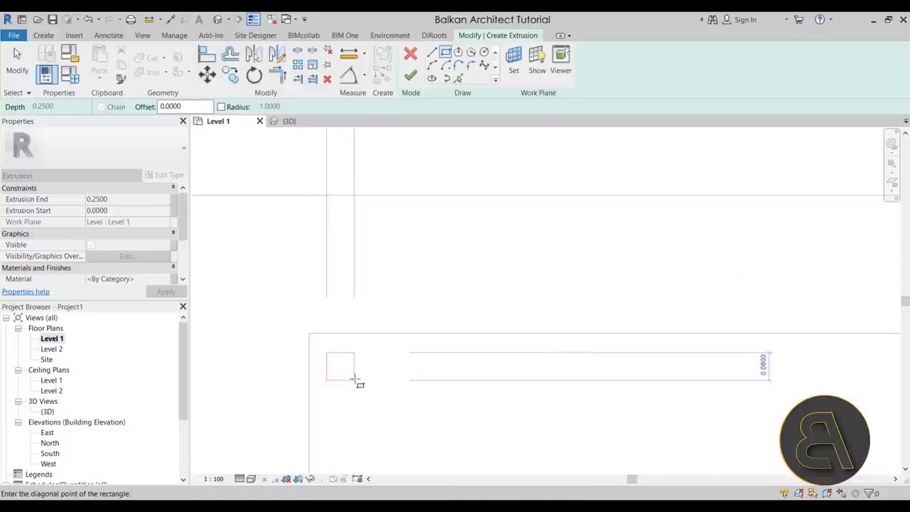
pyautogui.click(357, 382)
pyautogui.press('Escape')
# Set both the width and the height of the small extrusion sketch to 0.05 m.
pyautogui.click(354, 370)
pyautogui.click(340, 394)
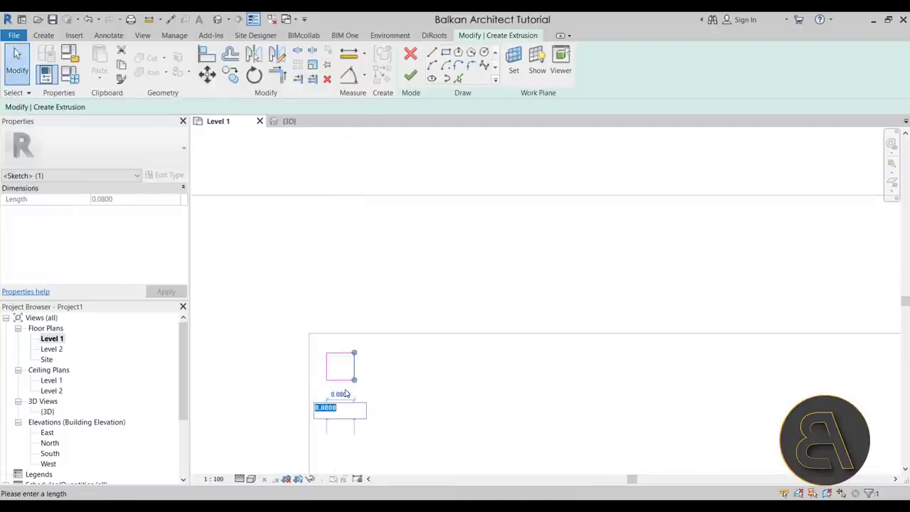
pyautogui.write('0.')
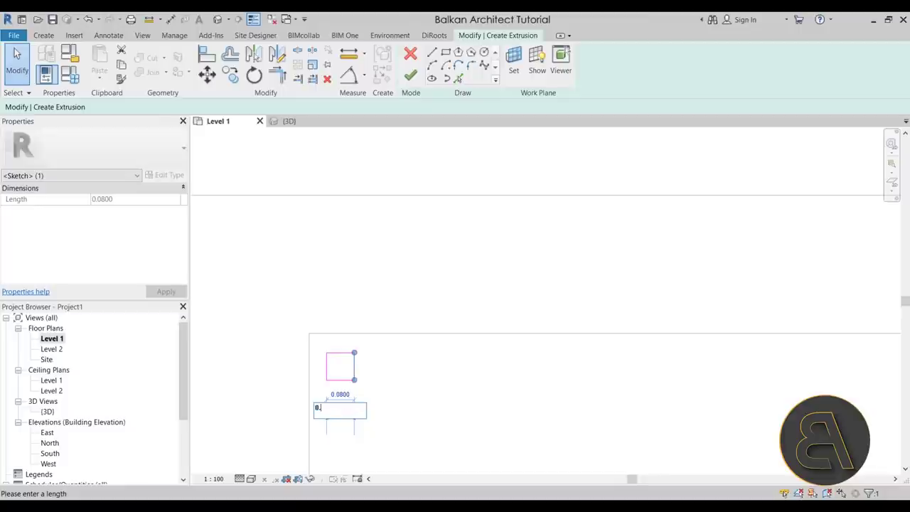
pyautogui.write('05')
pyautogui.press('Return')
pyautogui.click(345, 394)
pyautogui.scroll(2, 340, 389)
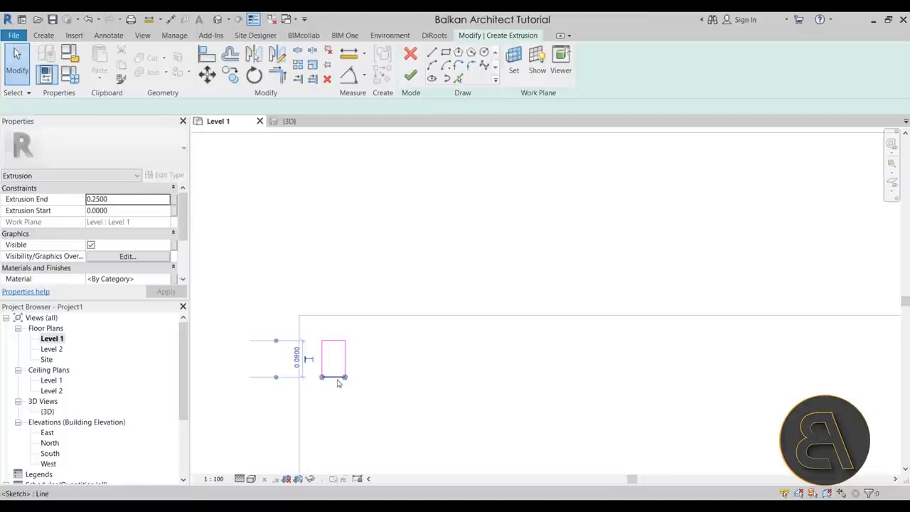
pyautogui.click(334, 377)
pyautogui.click(298, 354)
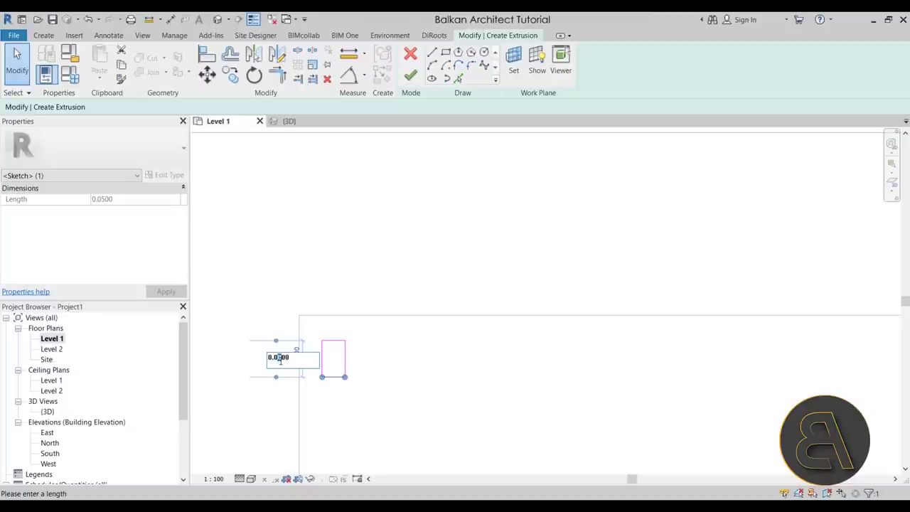
pyautogui.write('0.0500')
pyautogui.press('Return')
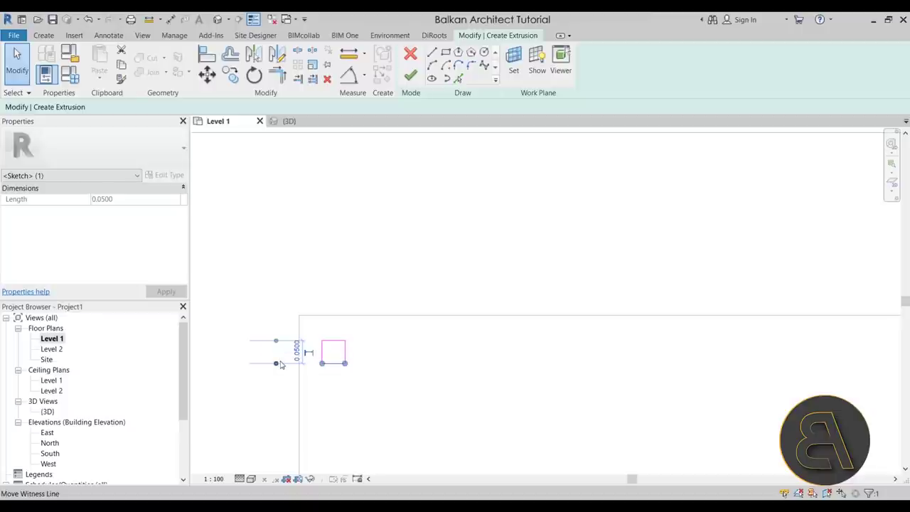
pyautogui.click(441, 431)
# Change the project's length unit format to centimeters, keeping two decimal places.
pyautogui.scroll(-2, 440, 343)
pyautogui.press('u')
pyautogui.press('n')
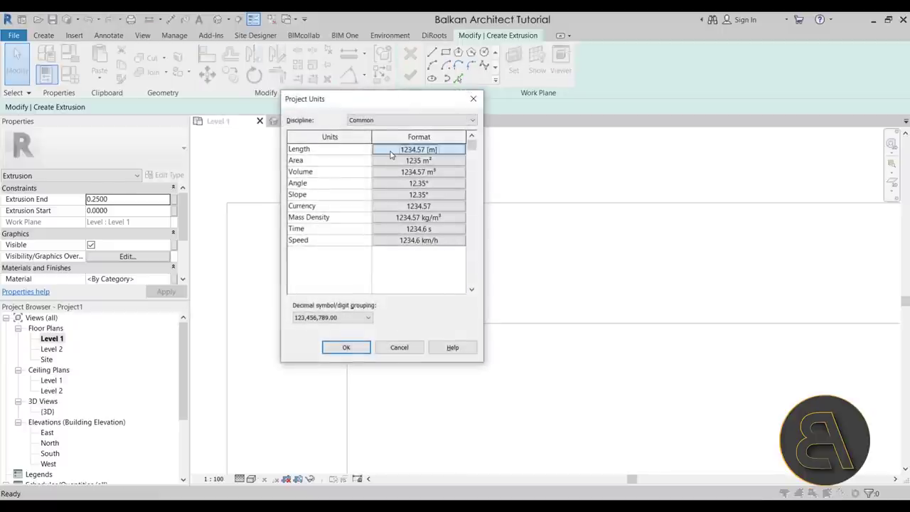
pyautogui.click(390, 150)
pyautogui.click(320, 222)
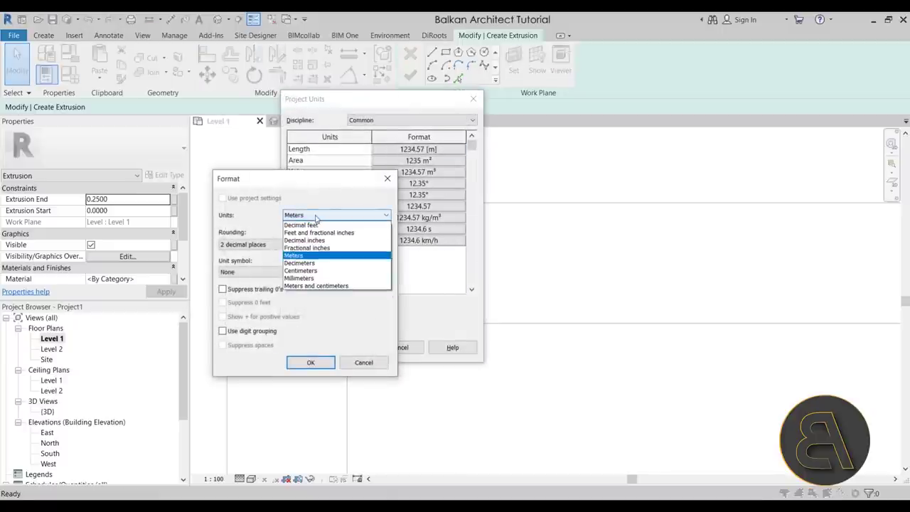
pyautogui.click(300, 271)
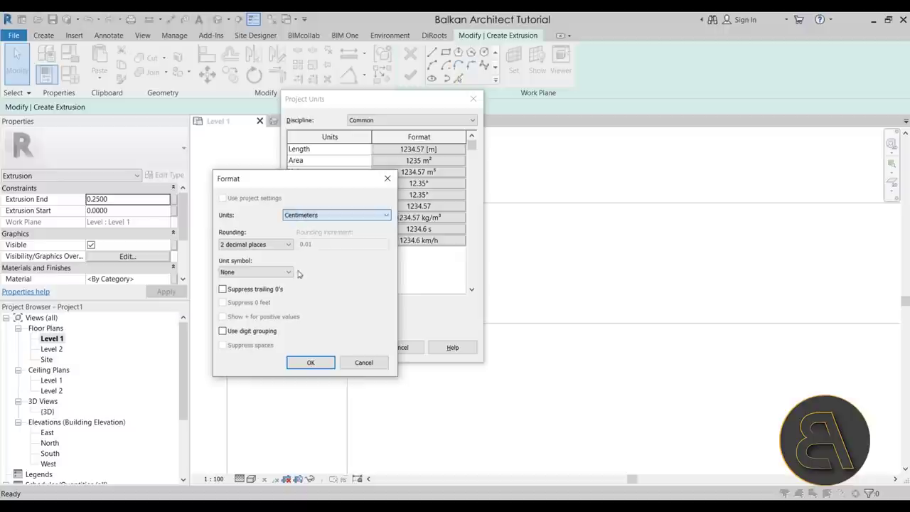
pyautogui.click(310, 362)
pyautogui.click(352, 347)
# Copy the small square sketch horizontally to its right, leaving a gap of one square's width, with multiple copying enabled.
pyautogui.scroll(3, 391, 366)
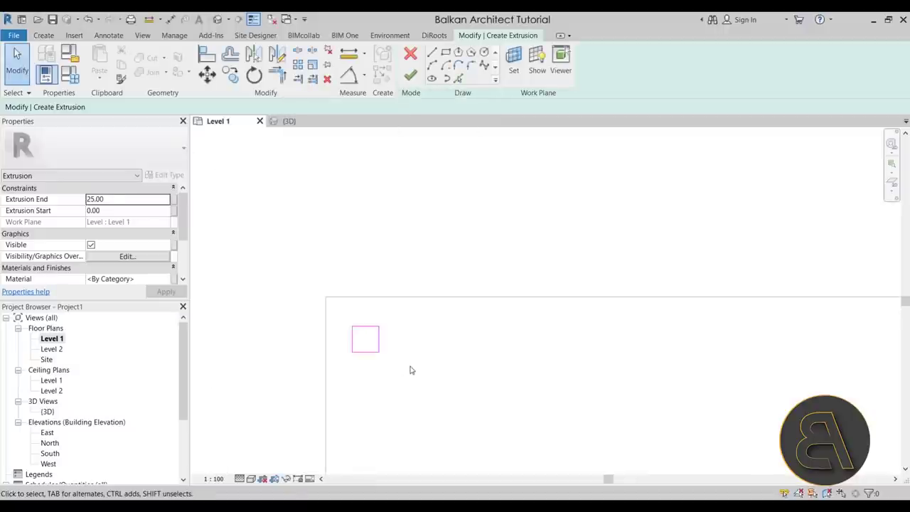
pyautogui.moveTo(361, 299)
pyautogui.mouseDown()
pyautogui.moveTo(404, 355)
pyautogui.moveTo(349, 270)
pyautogui.mouseUp()
pyautogui.moveTo(371, 301); pyautogui.dragTo(362, 288)
pyautogui.click(230, 76)
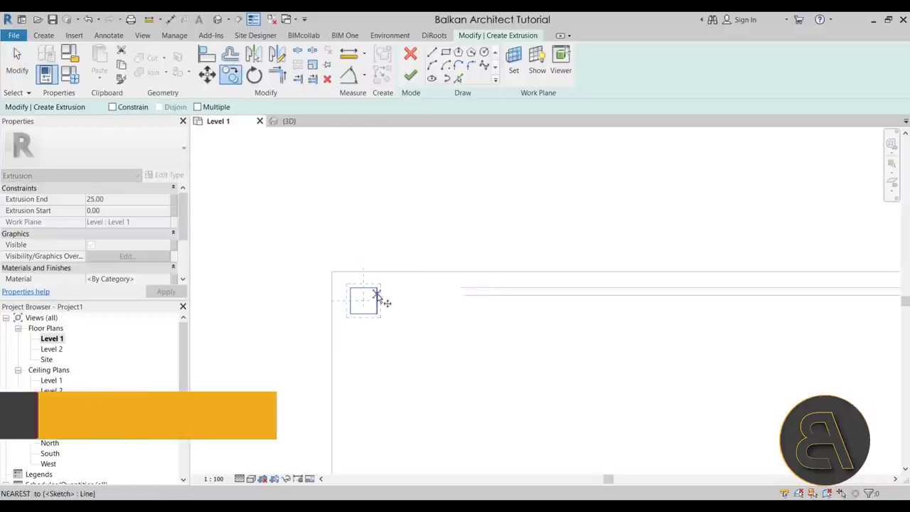
pyautogui.click(417, 381)
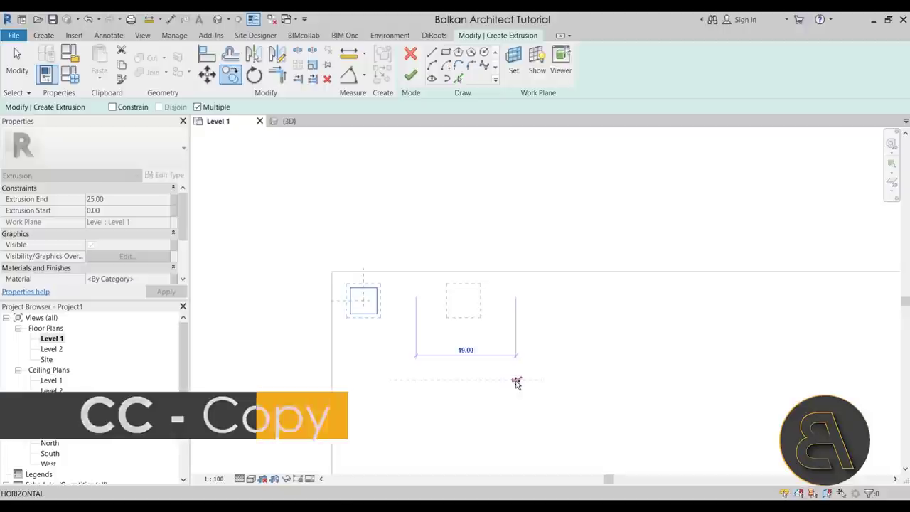
pyautogui.write('9')
pyautogui.press('Return')
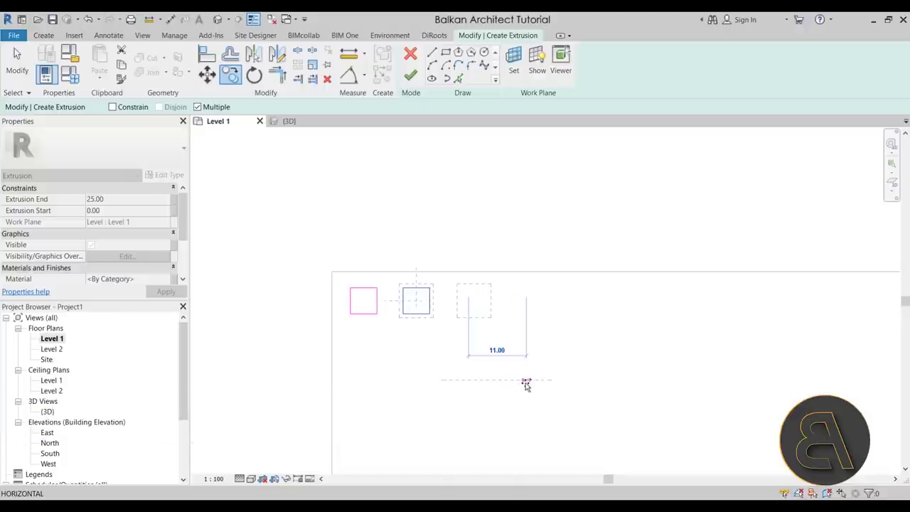
pyautogui.press('Escape')
# Move the copied square one more square's width to the right, away from the original square.
pyautogui.moveTo(442, 333); pyautogui.dragTo(389, 275)
pyautogui.click(207, 74)
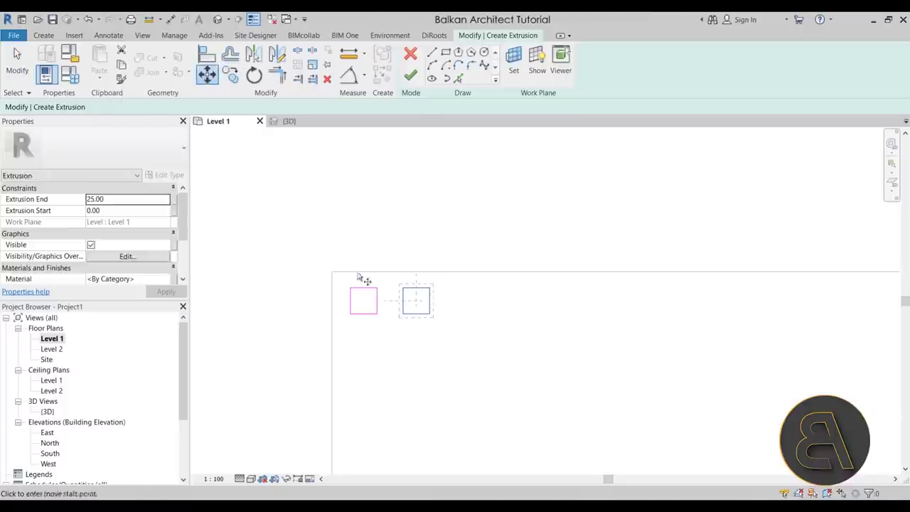
pyautogui.click(377, 315)
pyautogui.click(402, 318)
# Copy the second square repeatedly at the same spacing along the room's upper wall to form a row of ten squares.
pyautogui.scroll(-2, 405, 366)
pyautogui.moveTo(405, 366); pyautogui.dragTo(366, 348, button='middle')
pyautogui.moveTo(373, 265); pyautogui.dragTo(445, 397)
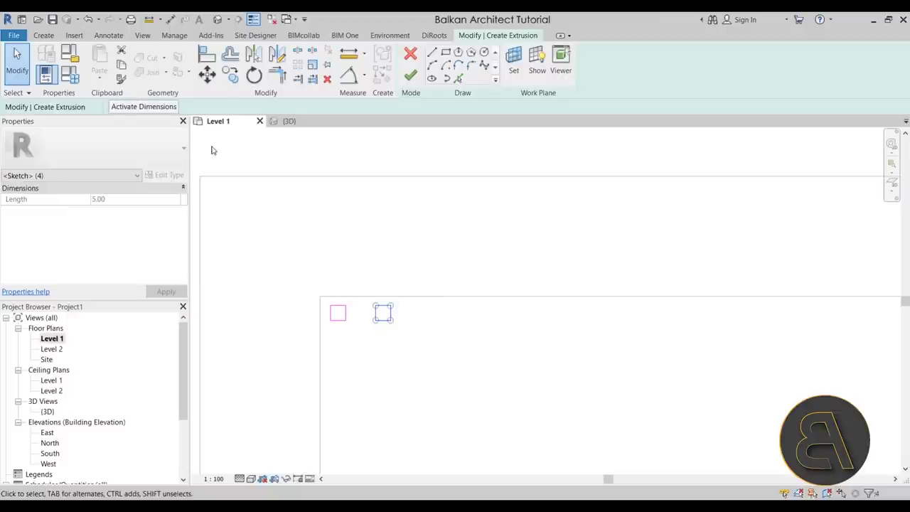
pyautogui.click(229, 80)
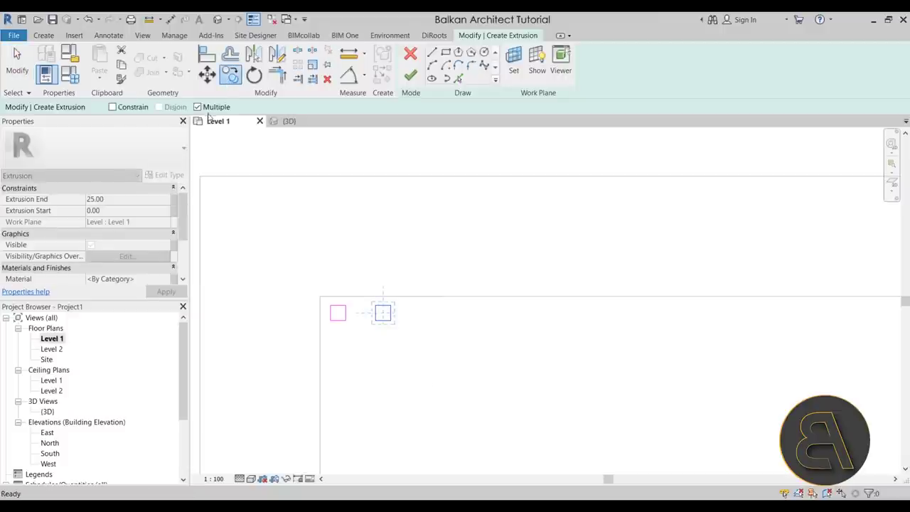
pyautogui.click(348, 324)
pyautogui.click(390, 321)
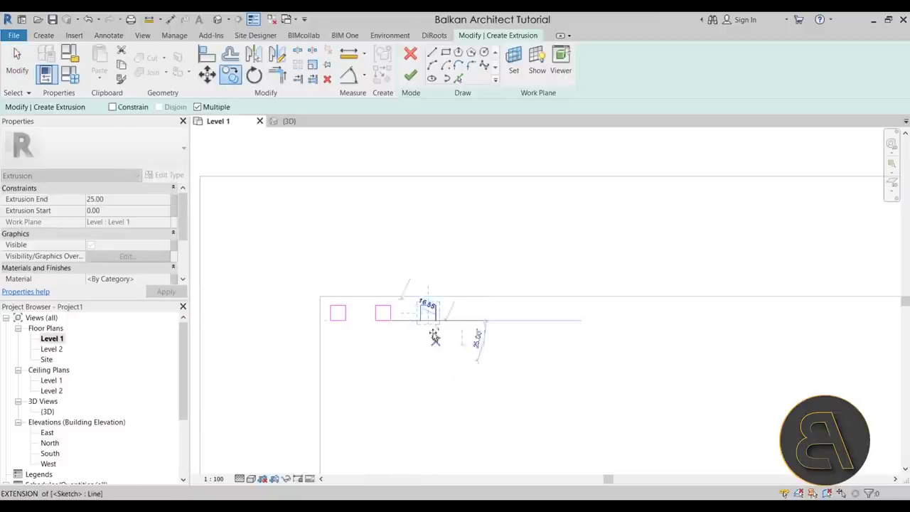
pyautogui.click(435, 321)
pyautogui.click(481, 321)
pyautogui.click(526, 320)
pyautogui.click(577, 321)
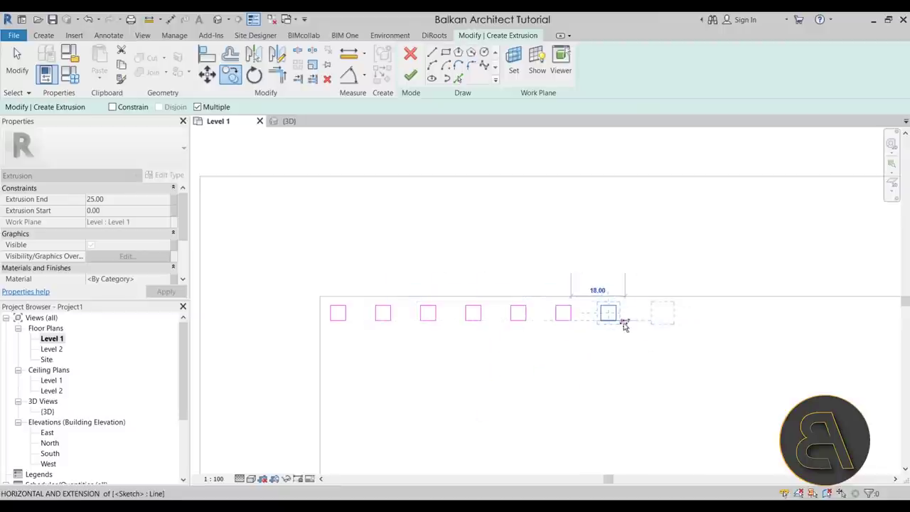
pyautogui.click(617, 321)
pyautogui.click(655, 322)
pyautogui.click(698, 322)
pyautogui.scroll(-2, 701, 321)
pyautogui.moveTo(684, 348); pyautogui.dragTo(528, 369, button='middle')
pyautogui.press('Escape')
# Copy the row's nine right-hand squares repeatedly along the upper wall to the right wall and remove the surplus squares beyond the room.
pyautogui.moveTo(315, 319); pyautogui.dragTo(678, 400)
pyautogui.press('c')
pyautogui.press('o')
pyautogui.click(307, 341)
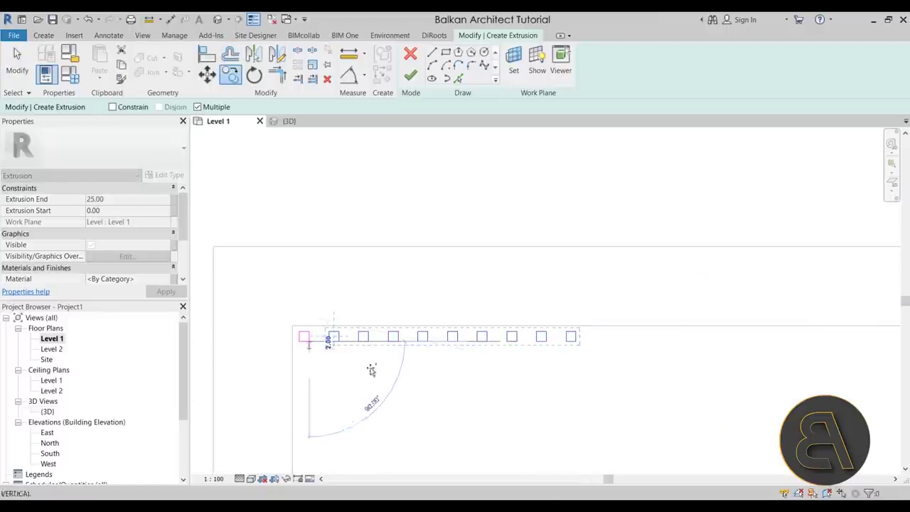
pyautogui.scroll(-2, 558, 398)
pyautogui.moveTo(558, 399); pyautogui.dragTo(467, 346, button='middle')
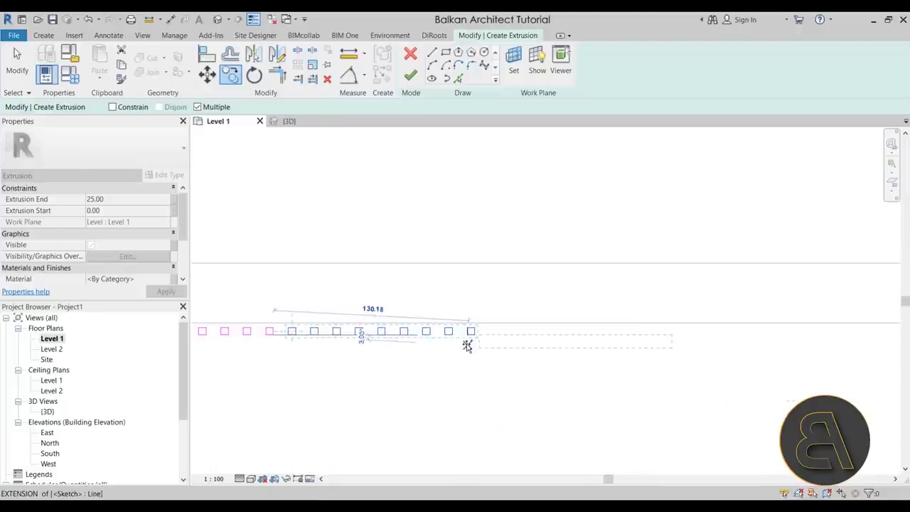
pyautogui.scroll(-2, 676, 331)
pyautogui.moveTo(677, 331); pyautogui.dragTo(441, 361, button='middle')
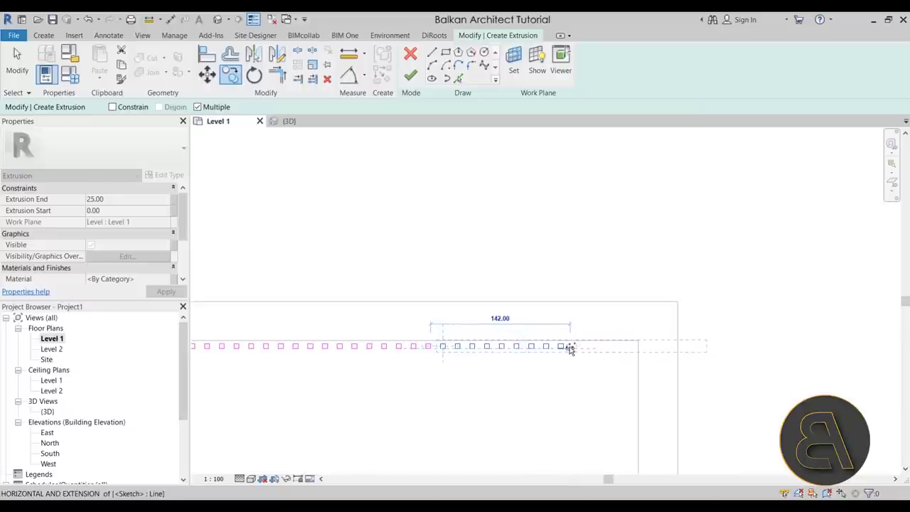
pyautogui.click(565, 345)
pyautogui.press('Escape')
pyautogui.moveTo(637, 329); pyautogui.dragTo(761, 403)
pyautogui.click(760, 403)
# Select the complete row of squares along the upper wall and copy it 15 cm straight down with multiple copying enabled.
pyautogui.scroll(-2, 765, 405)
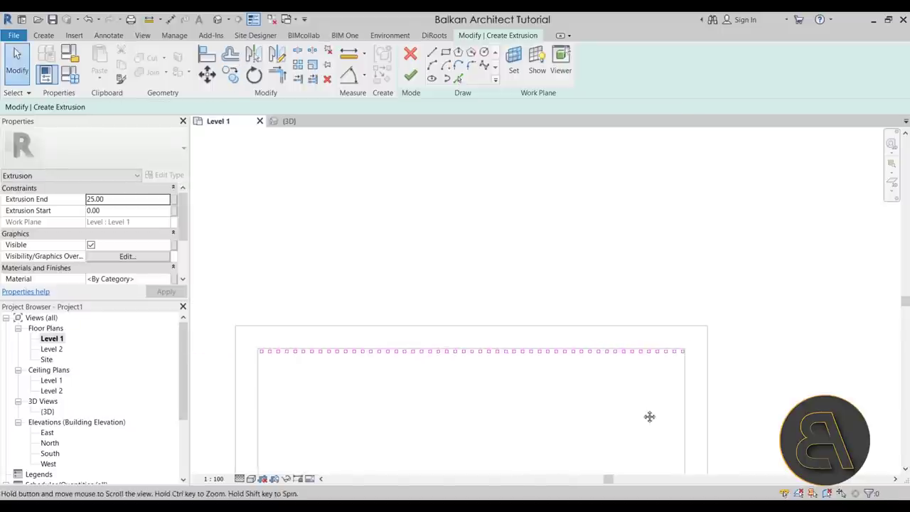
pyautogui.moveTo(246, 275); pyautogui.dragTo(834, 396)
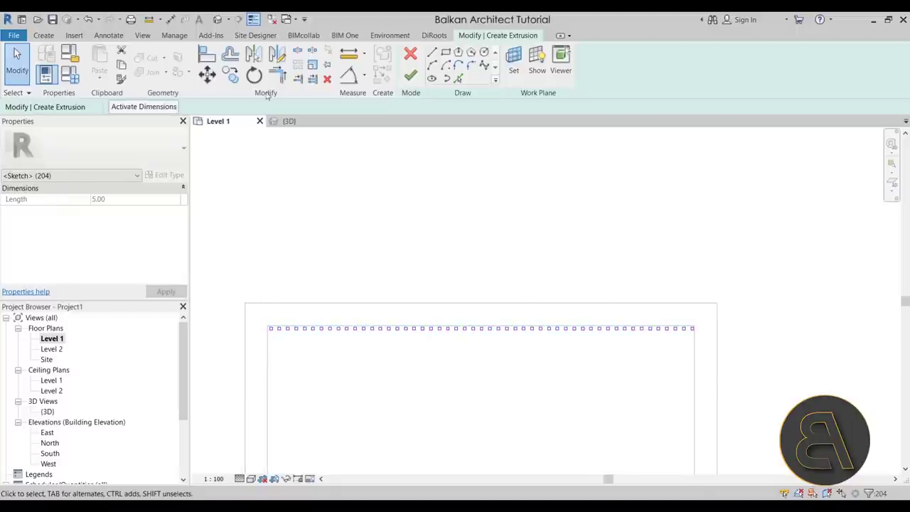
pyautogui.click(230, 75)
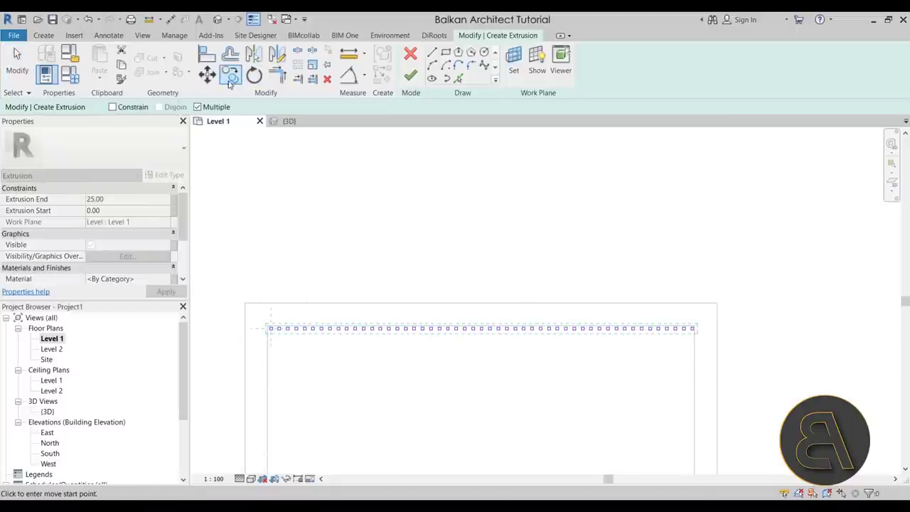
pyautogui.scroll(3, 275, 362)
pyautogui.click(347, 332)
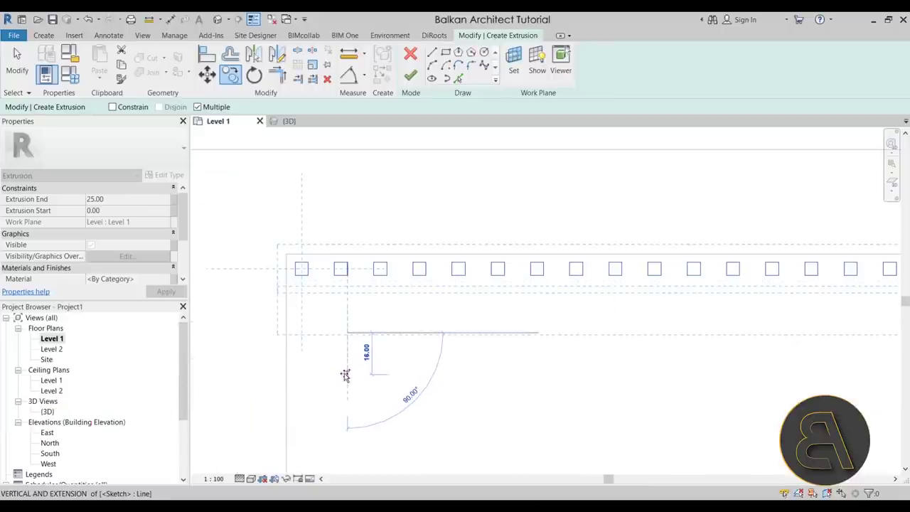
pyautogui.scroll(3, 345, 374)
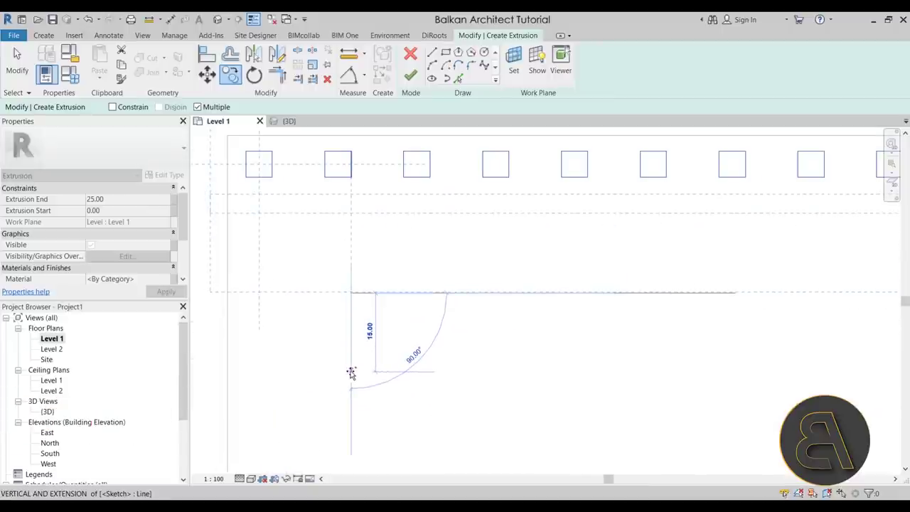
pyautogui.scroll(-5, 351, 375)
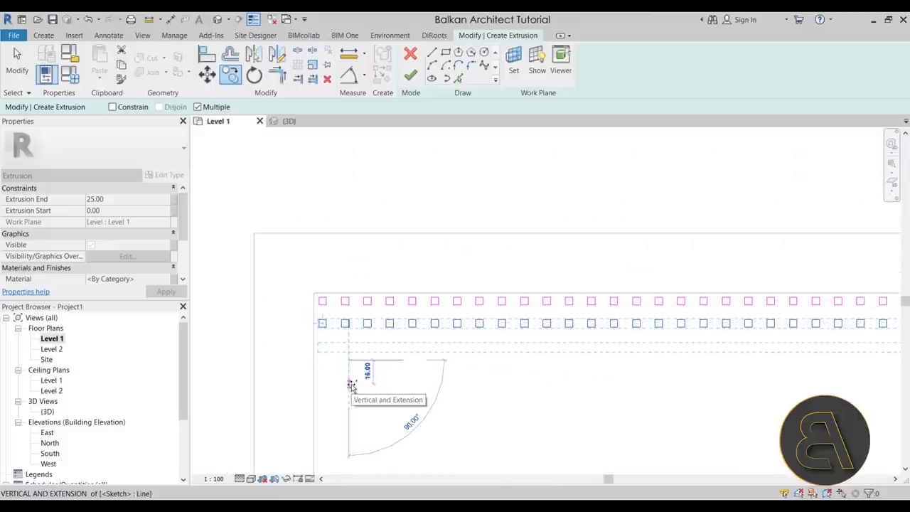
# Add further copies of the row straight down at 15 cm spacing until the grid has eight rows.
pyautogui.write('15')
pyautogui.press('Return')
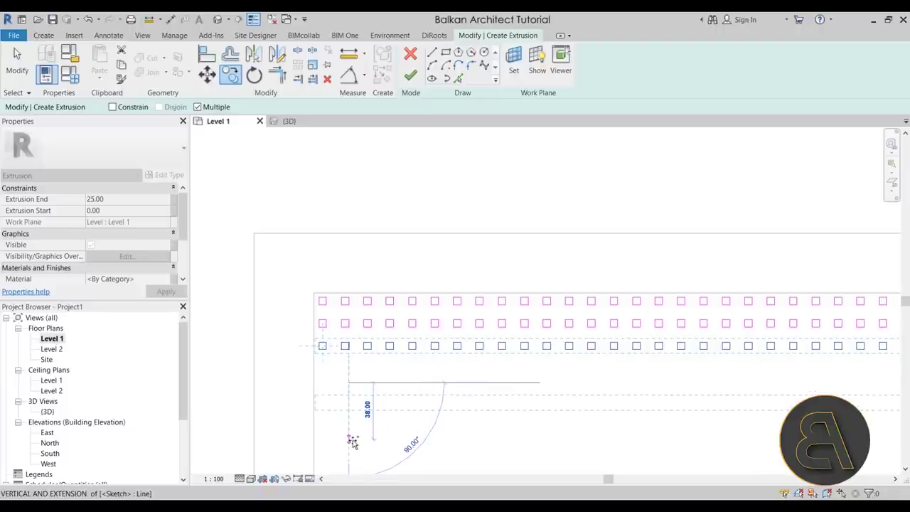
pyautogui.write('15')
pyautogui.press('Return')
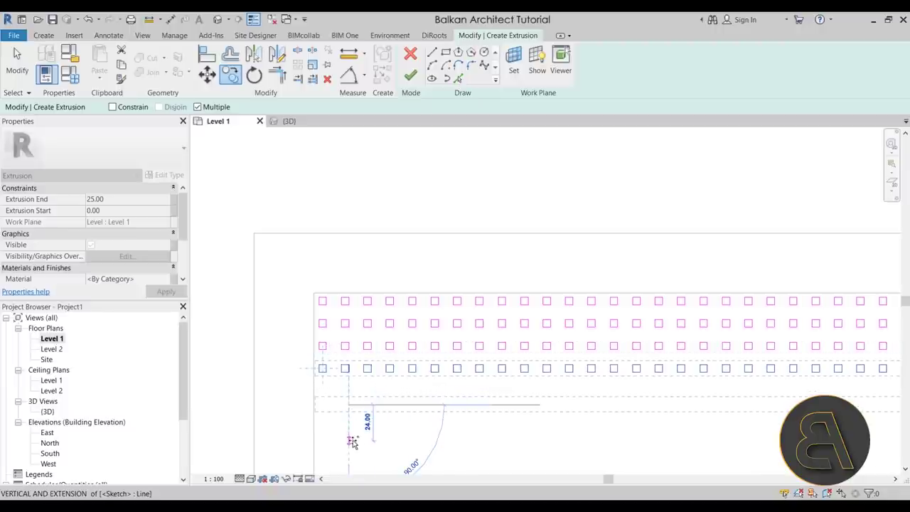
pyautogui.write('15')
pyautogui.press('Return')
pyautogui.scroll(-2, 362, 431)
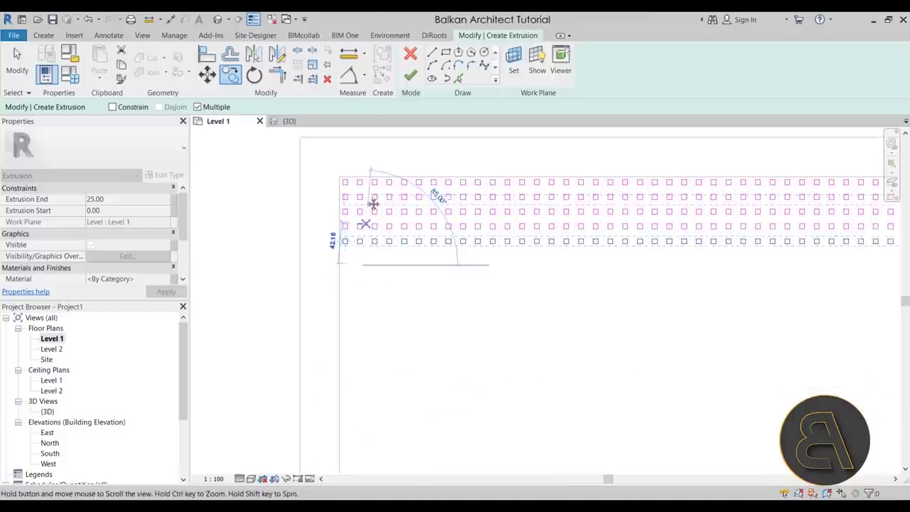
pyautogui.click(362, 333)
pyautogui.write('15')
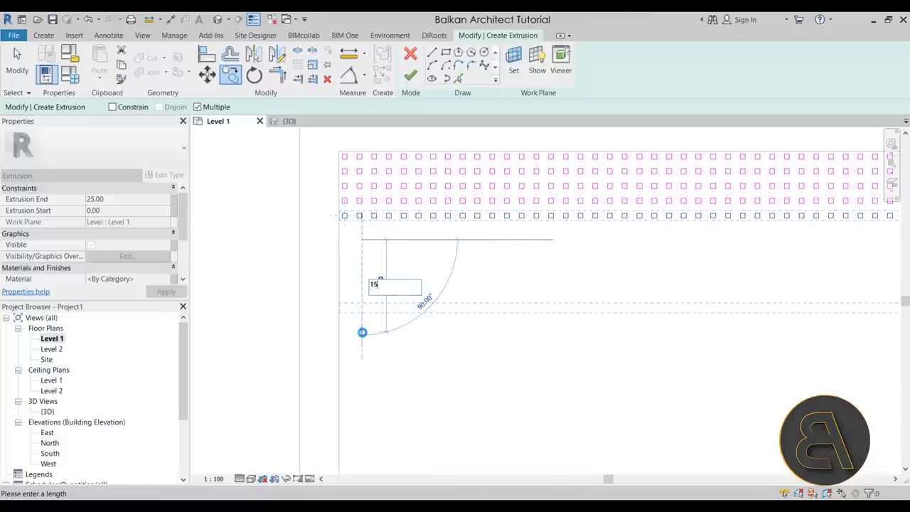
pyautogui.press('Return')
pyautogui.write('15')
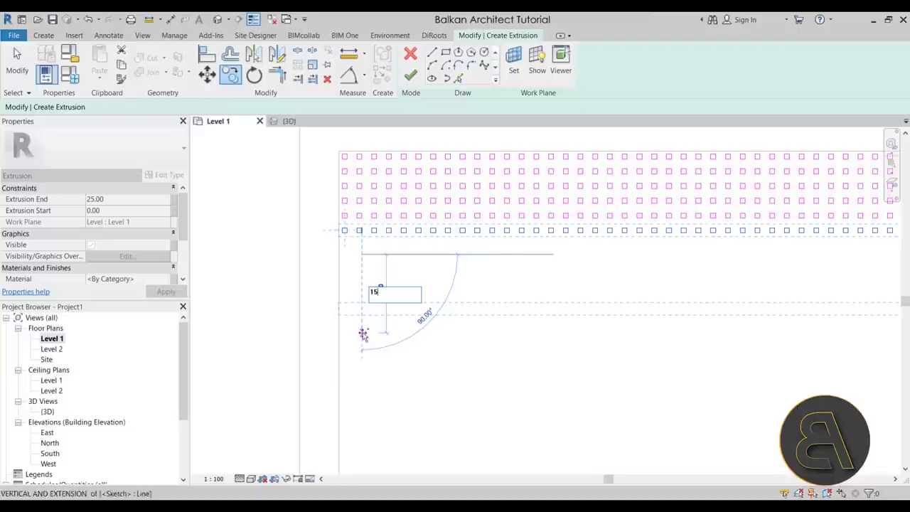
pyautogui.press('Escape')
pyautogui.press('Escape')
# Select the seven rows below the top row and copy the block 105 cm straight down.
pyautogui.scroll(-3, 327, 334)
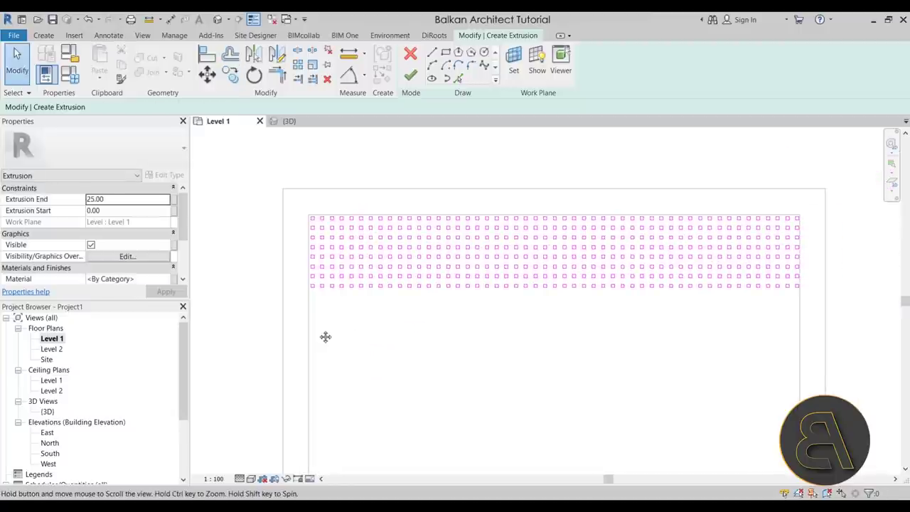
pyautogui.moveTo(272, 224); pyautogui.dragTo(657, 339)
pyautogui.click(207, 74)
pyautogui.scroll(3, 287, 188)
pyautogui.click(342, 261)
pyautogui.click(343, 402)
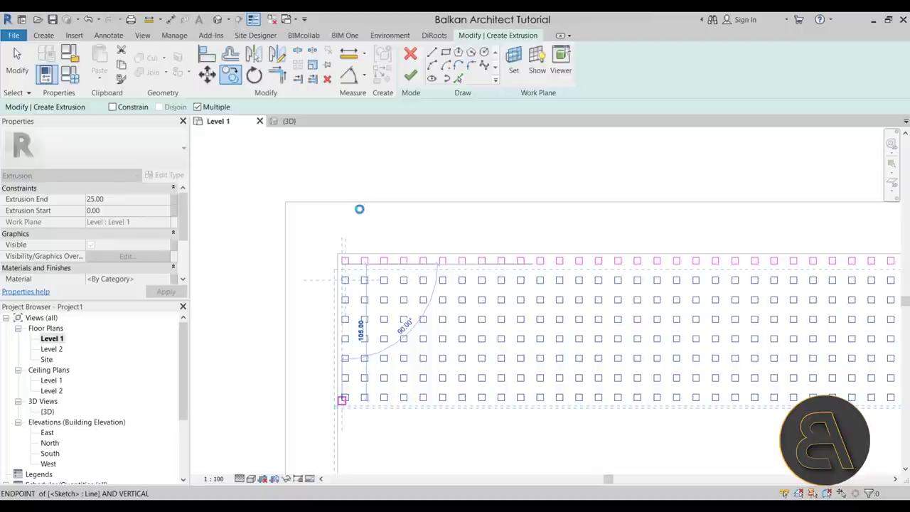
# Place two more copies of the seven-row block, each 105 cm further down toward the room's lower wall.
pyautogui.scroll(-2, 366, 216)
pyautogui.moveTo(365, 215); pyautogui.dragTo(362, 166, button='middle')
pyautogui.scroll(-1, 337, 268)
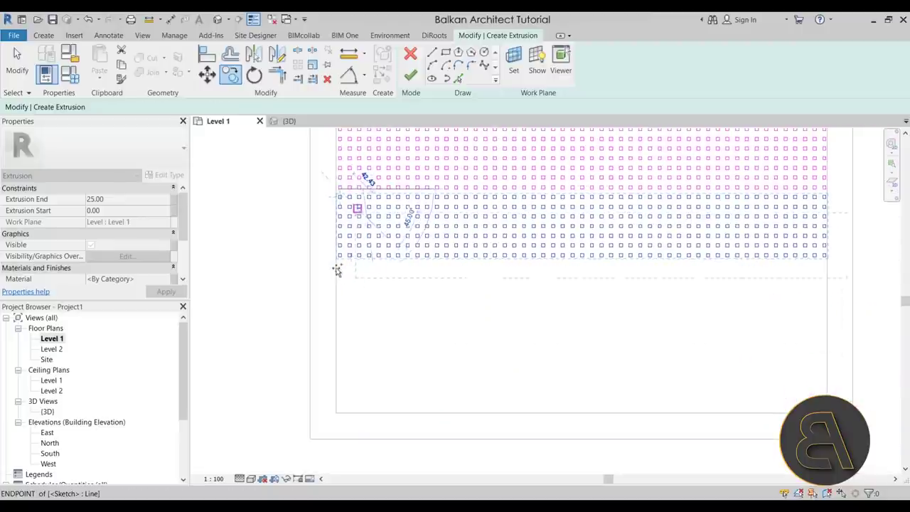
pyautogui.scroll(3, 337, 262)
pyautogui.click(341, 250)
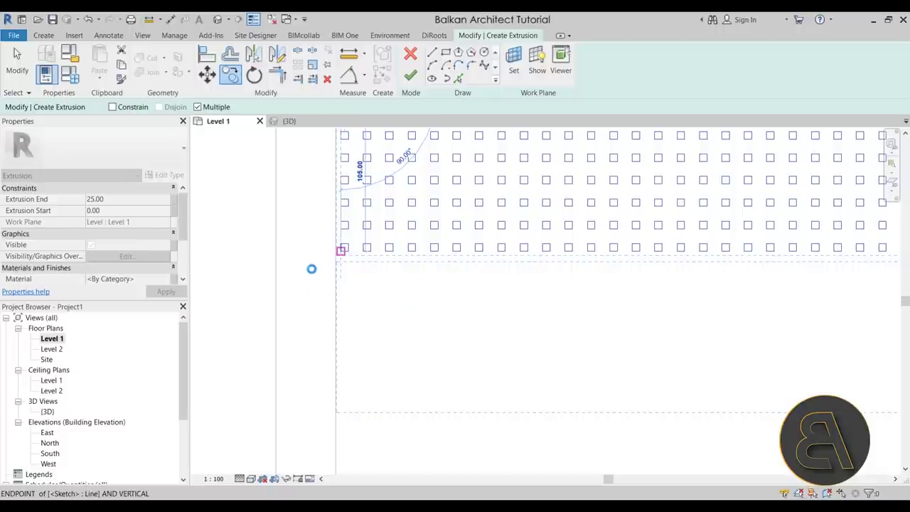
pyautogui.scroll(-1, 311, 269)
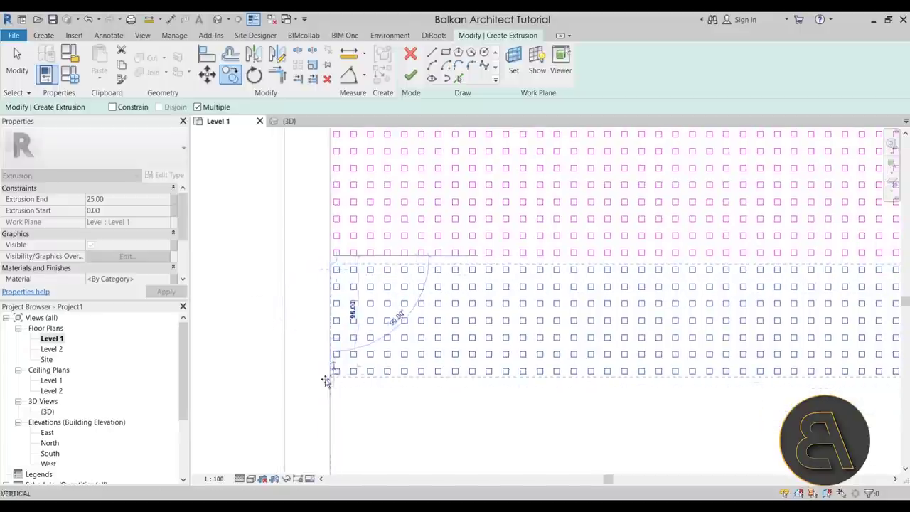
pyautogui.click(334, 372)
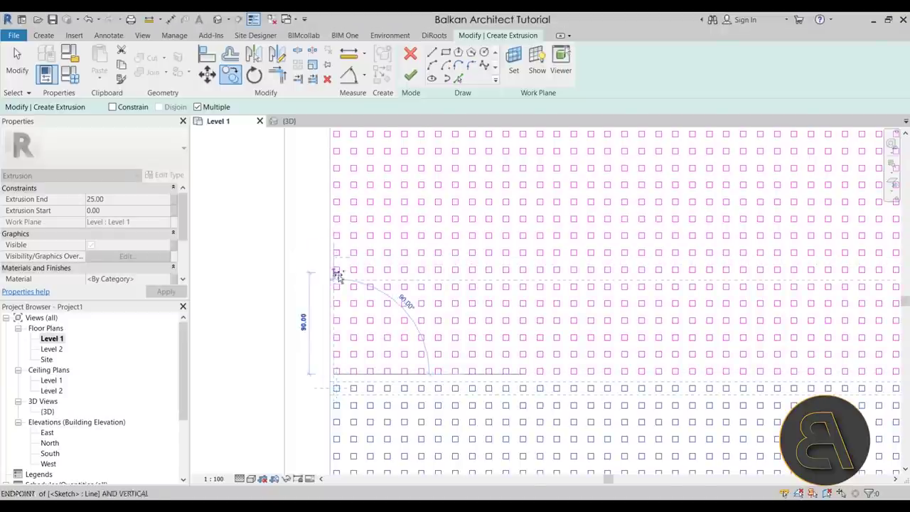
pyautogui.scroll(-4, 341, 255)
pyautogui.press('Escape')
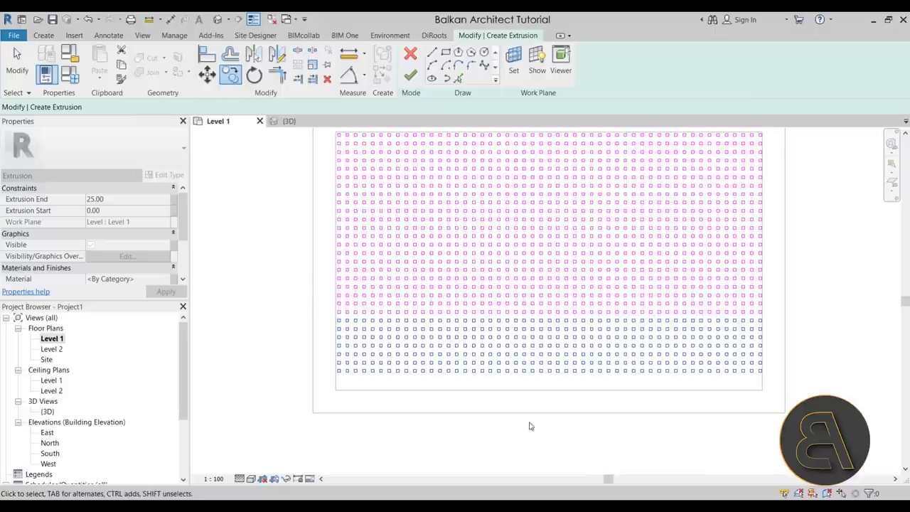
pyautogui.press('Escape')
# Select the two lowest rows of squares and copy them 30 cm straight down to complete the grid.
pyautogui.scroll(3, 334, 365)
pyautogui.moveTo(316, 348)
pyautogui.mouseDown()
pyautogui.moveTo(548, 392)
pyautogui.moveTo(900, 436)
pyautogui.moveTo(738, 415)
pyautogui.moveTo(901, 428)
pyautogui.moveTo(491, 400)
pyautogui.moveTo(863, 448)
pyautogui.moveTo(853, 445)
pyautogui.mouseUp()
pyautogui.scroll(-2, 737, 415)
pyautogui.scroll(-3, 490, 401)
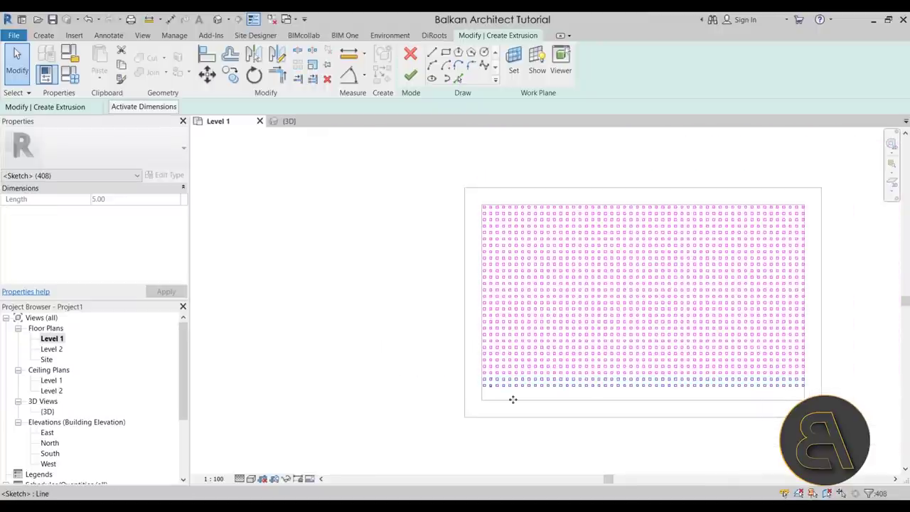
pyautogui.scroll(4, 512, 399)
pyautogui.press('c')
pyautogui.press('c')
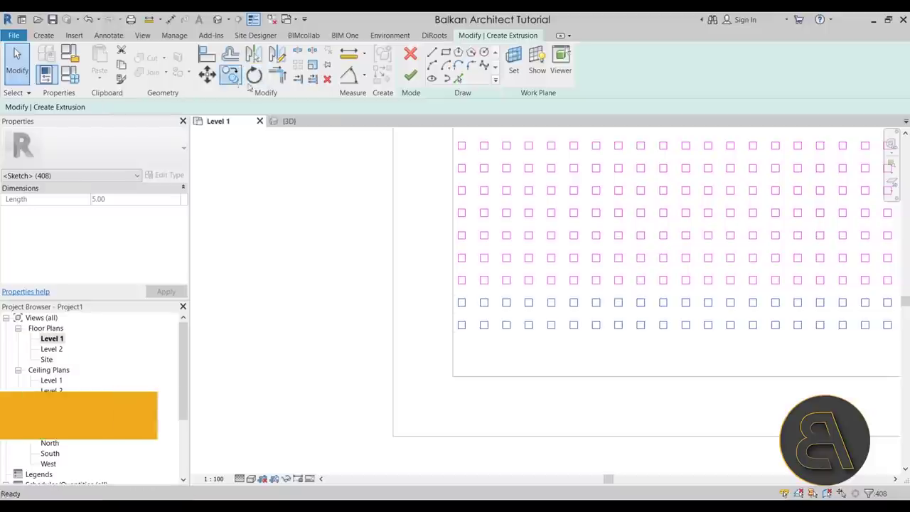
pyautogui.click(459, 284)
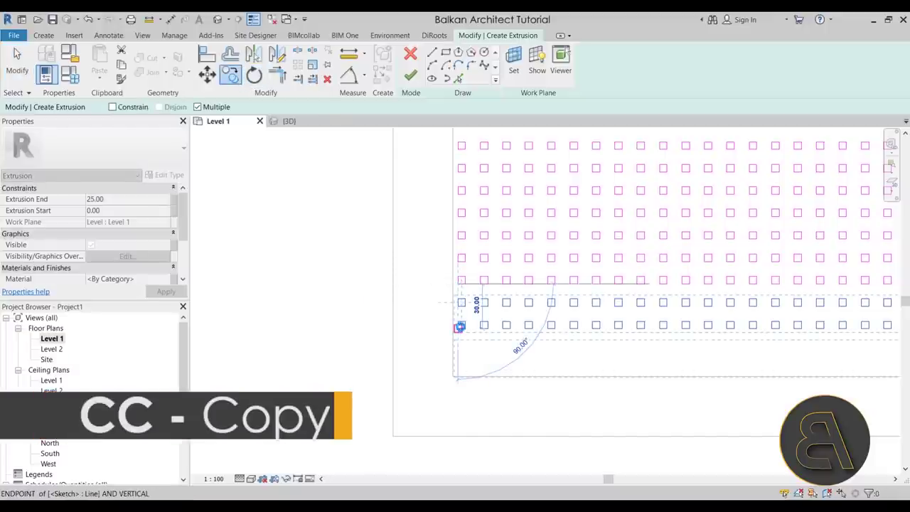
pyautogui.click(459, 327)
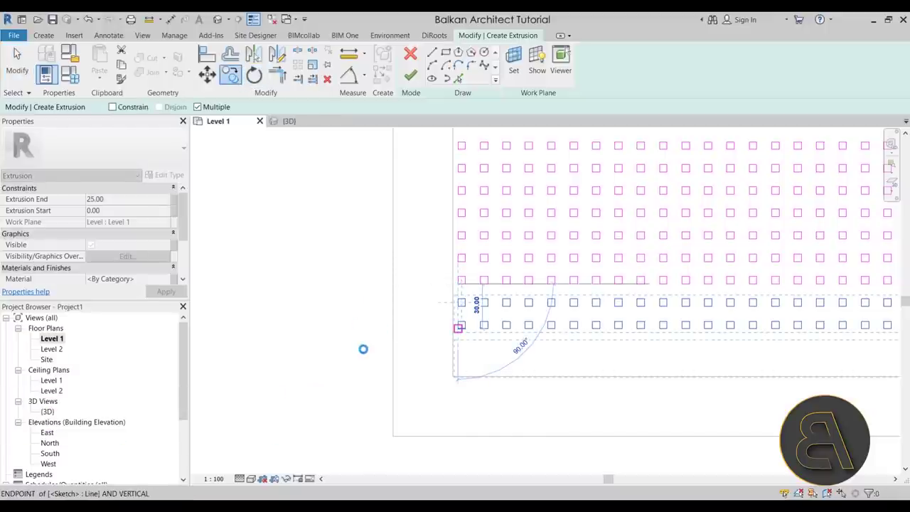
pyautogui.press('Escape')
# Finish the extrusion sketch, open the 3D view and set the extrusion end to 360.
pyautogui.scroll(-4, 306, 342)
pyautogui.scroll(-2, 307, 317)
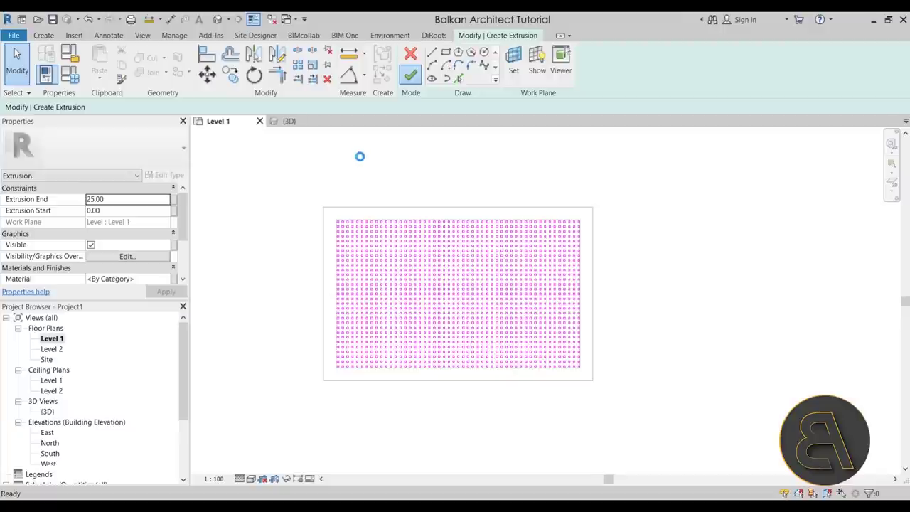
pyautogui.click(293, 122)
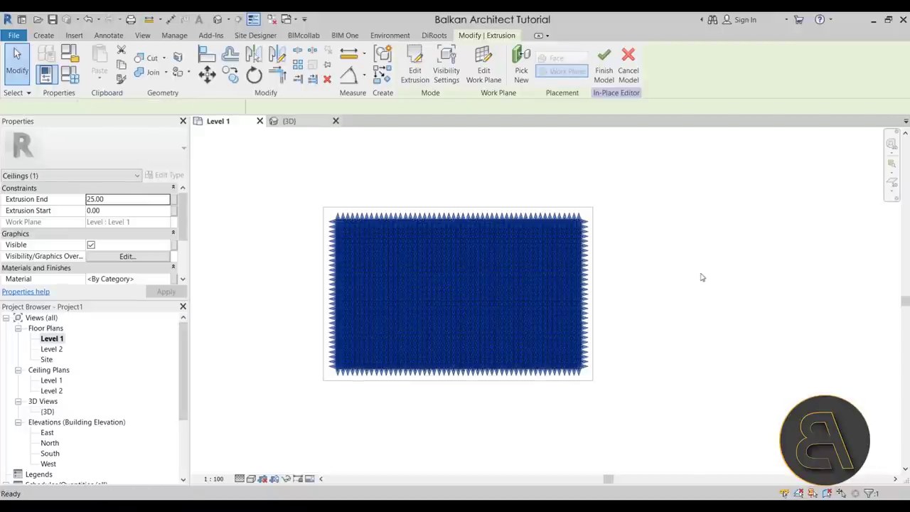
pyautogui.click(293, 122)
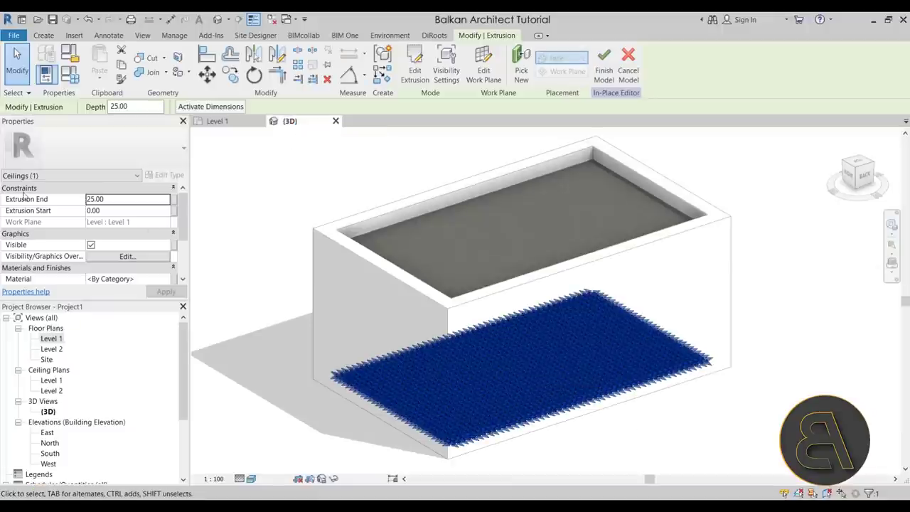
pyautogui.click(150, 199)
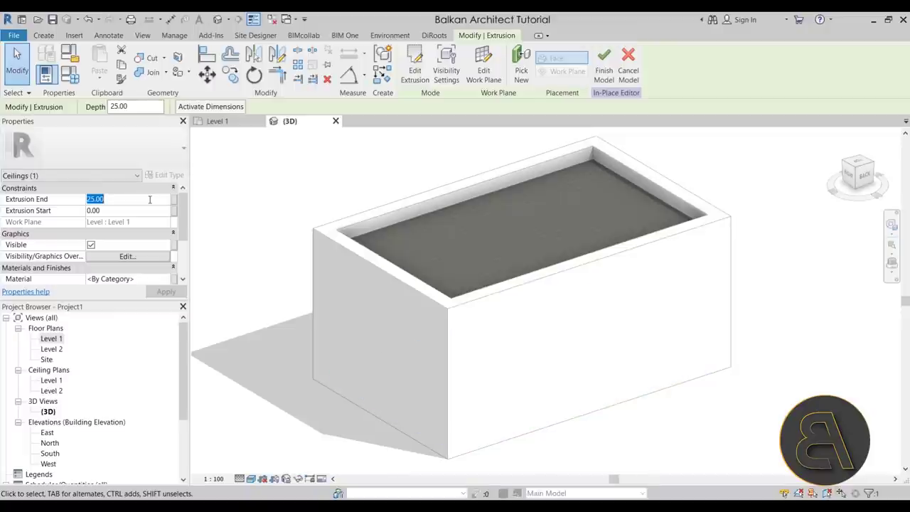
pyautogui.write('360')
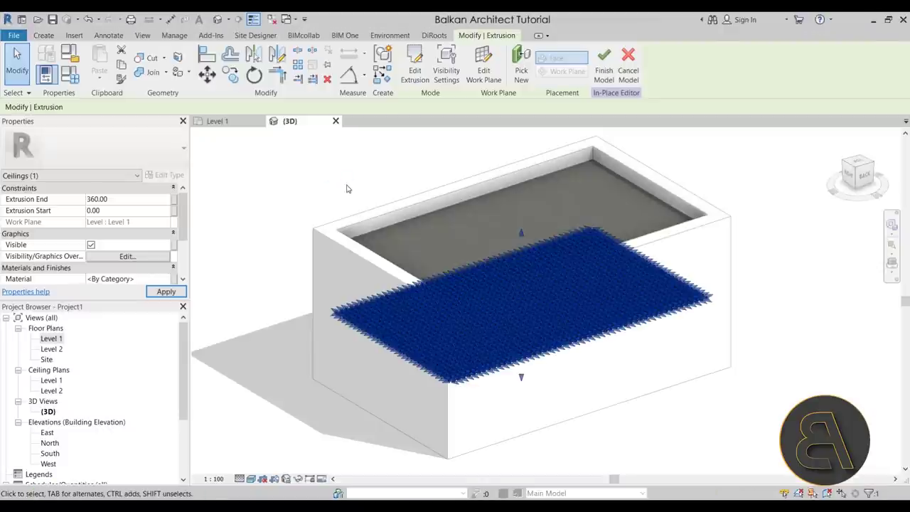
pyautogui.click(348, 189)
# Start a void blend and set its work plane by picking the outer face of one short end wall.
pyautogui.keyDown('shift'); pyautogui.moveTo(583, 445); pyautogui.dragTo(579, 183, button='middle'); pyautogui.keyUp('shift')
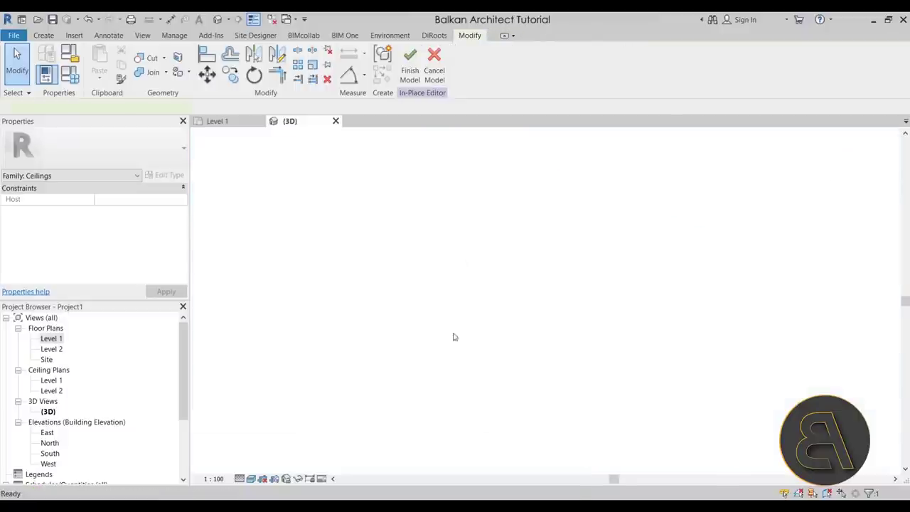
pyautogui.keyDown('shift'); pyautogui.moveTo(429, 330); pyautogui.dragTo(394, 380, button='middle'); pyautogui.keyUp('shift')
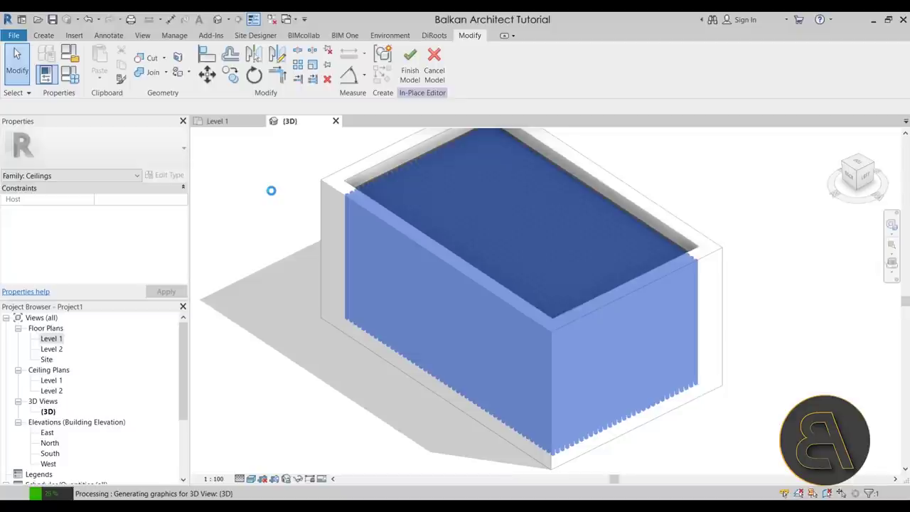
pyautogui.moveTo(272, 204); pyautogui.dragTo(253, 232, button='middle')
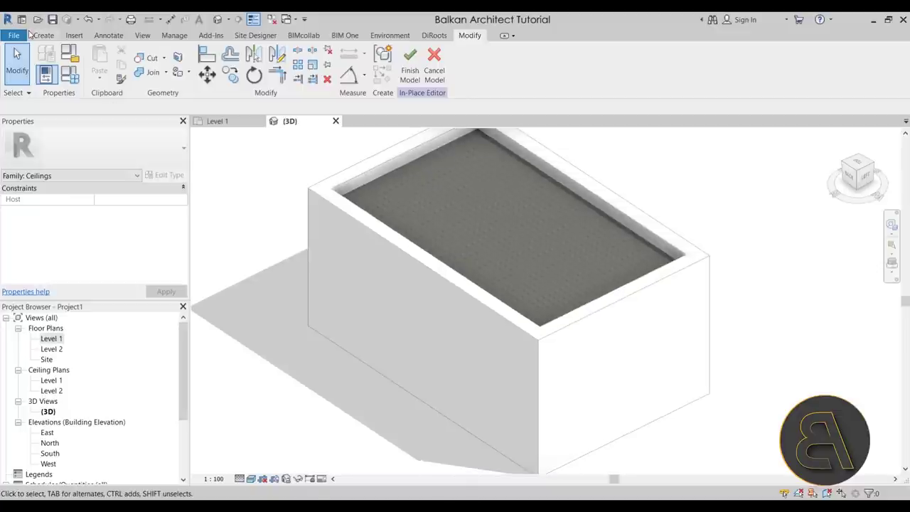
pyautogui.click(41, 34)
pyautogui.click(233, 74)
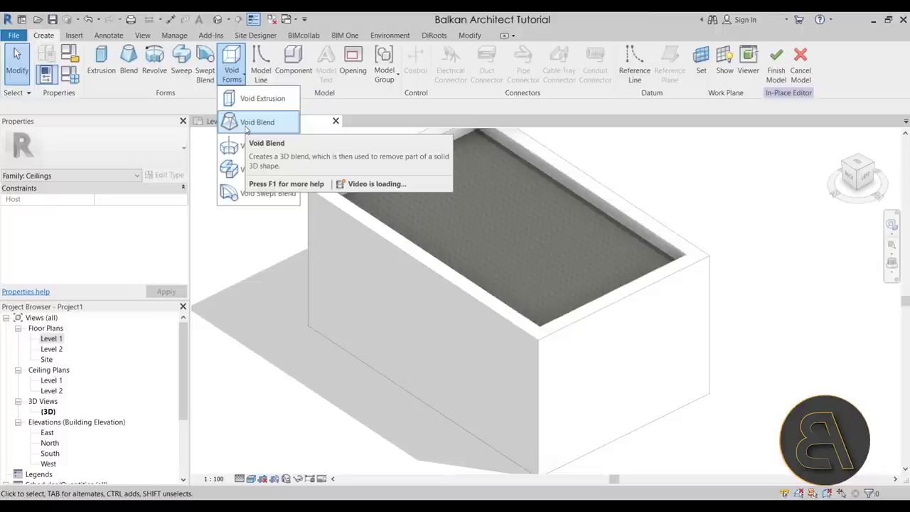
pyautogui.click(246, 124)
pyautogui.moveTo(234, 199)
pyautogui.keyDown('shift'); pyautogui.mouseDown(button='middle')
pyautogui.moveTo(218, 185)
pyautogui.moveTo(541, 367)
pyautogui.moveTo(372, 337)
pyautogui.mouseUp(button='middle'); pyautogui.keyUp('shift')
pyautogui.click(379, 346)
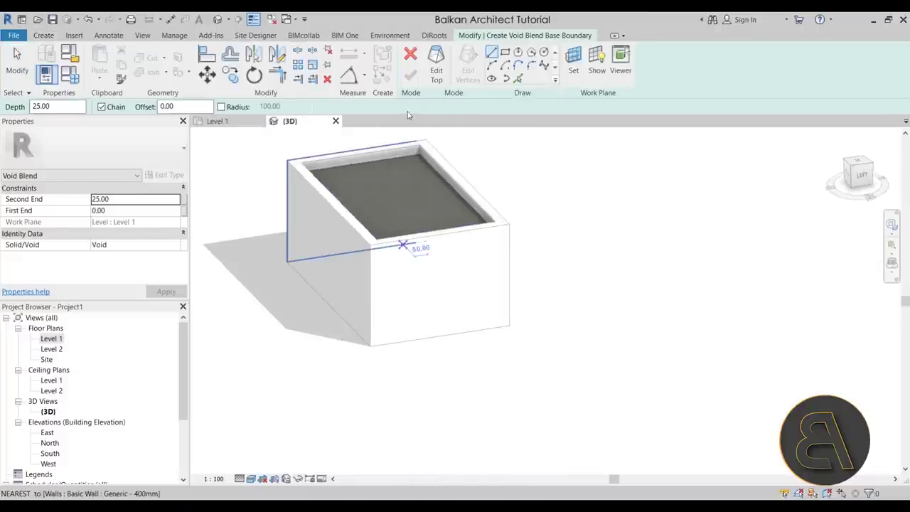
pyautogui.click(572, 71)
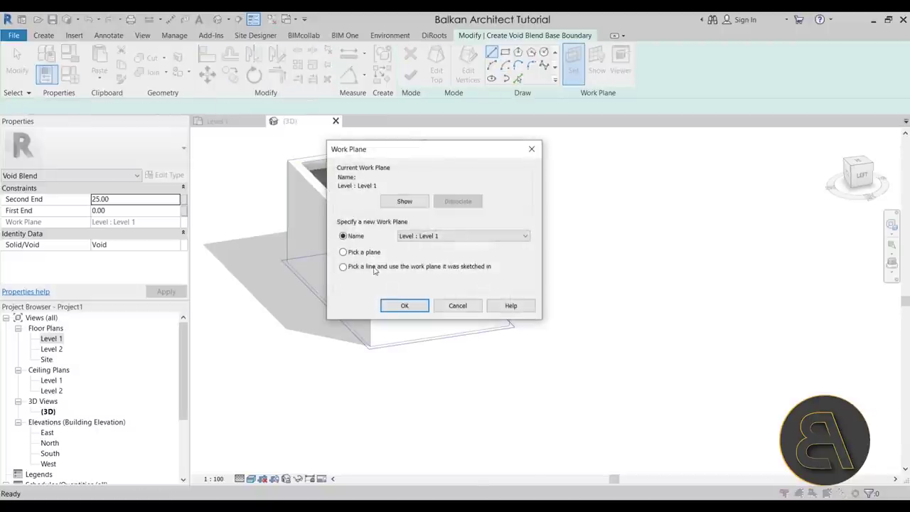
pyautogui.click(344, 251)
pyautogui.click(404, 305)
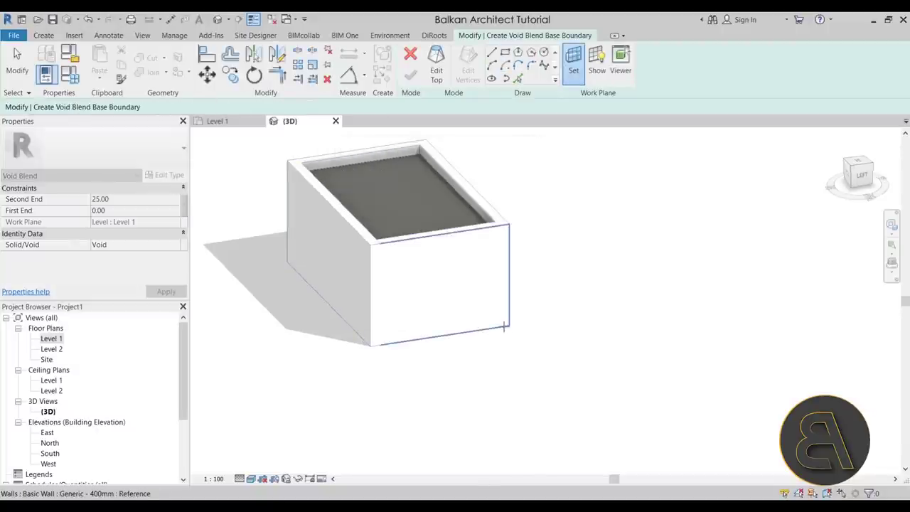
pyautogui.click(462, 318)
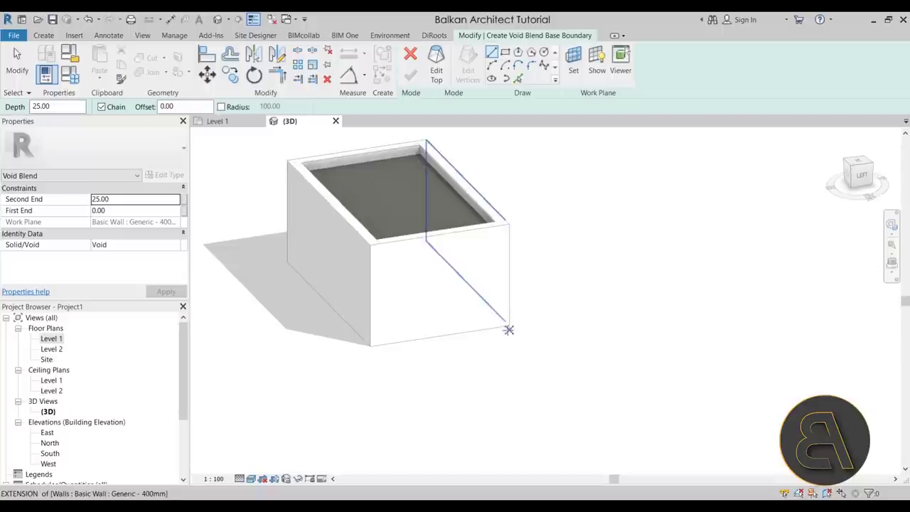
# Draw a vertical base-boundary line about 260 cm up from the end wall's lower corner.
pyautogui.click(509, 326)
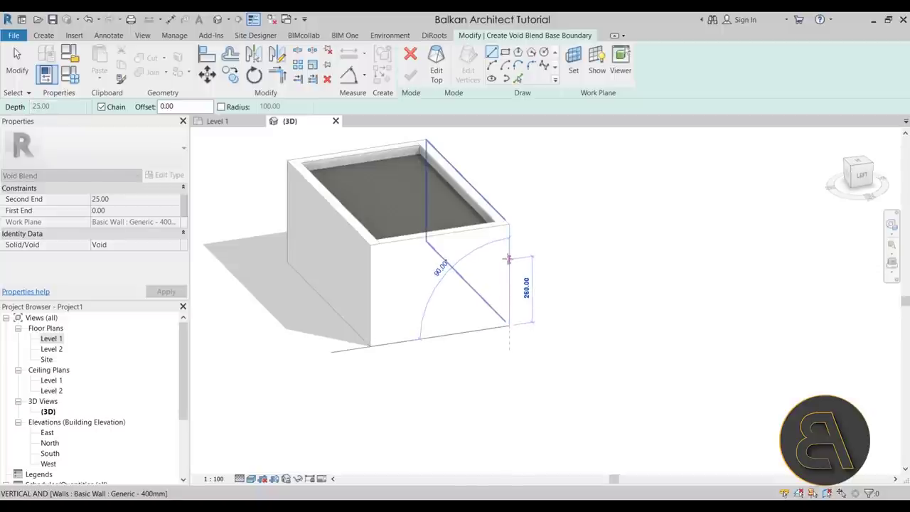
pyautogui.click(508, 262)
pyautogui.scroll(3, 527, 249)
pyautogui.press('Escape')
pyautogui.press('Escape')
pyautogui.scroll(-2, 525, 268)
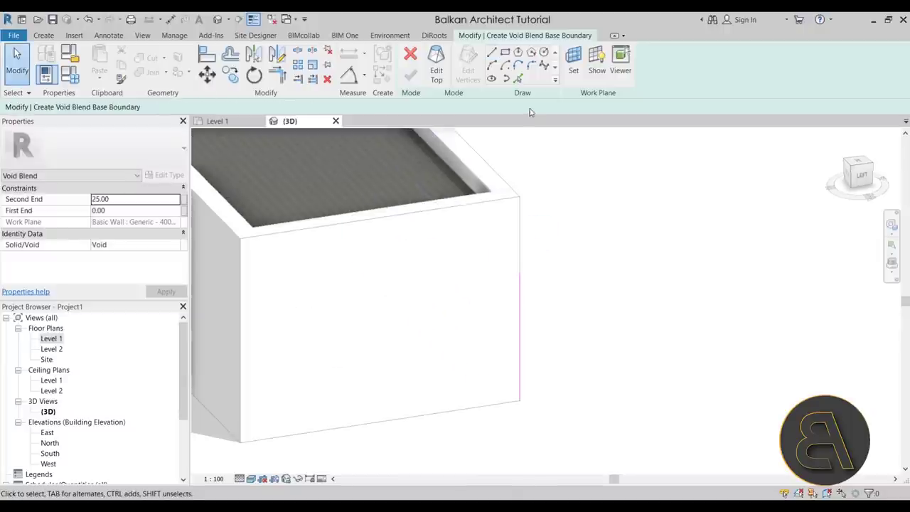
# Draw a wavy spline from the vertical line's upper end across the wall face to its opposite edge.
pyautogui.click(544, 66)
pyautogui.click(521, 272)
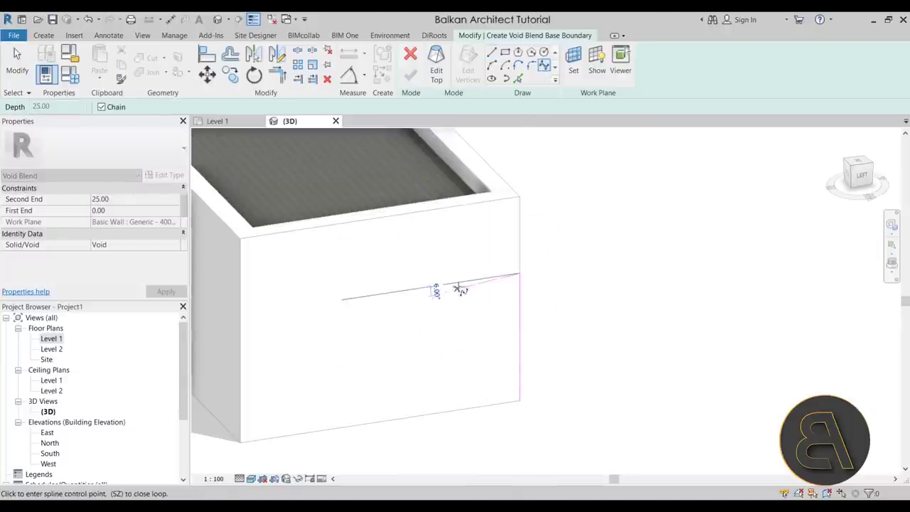
pyautogui.click(434, 228)
pyautogui.click(313, 286)
pyautogui.click(289, 249)
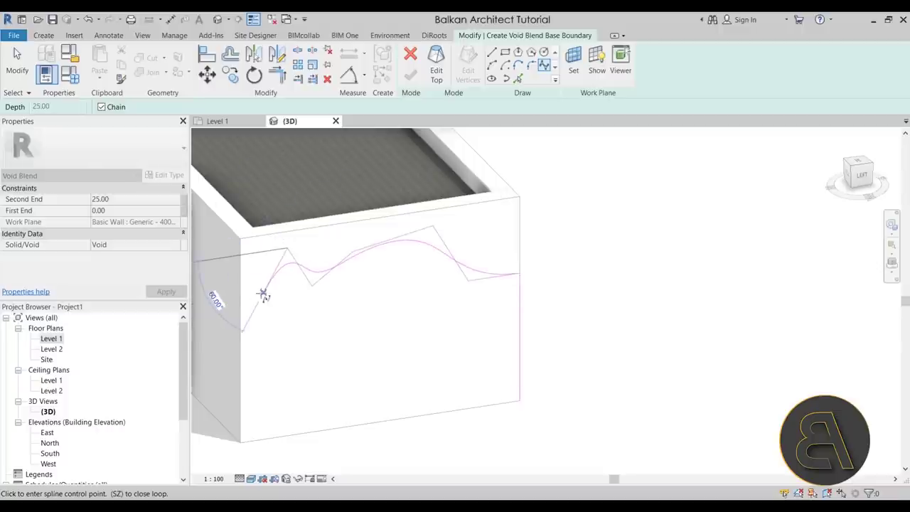
pyautogui.click(249, 294)
# Close the base boundary with straight lines down the wall's edge and across its base, and pull the bottom line slightly below the wall.
pyautogui.click(491, 53)
pyautogui.click(239, 439)
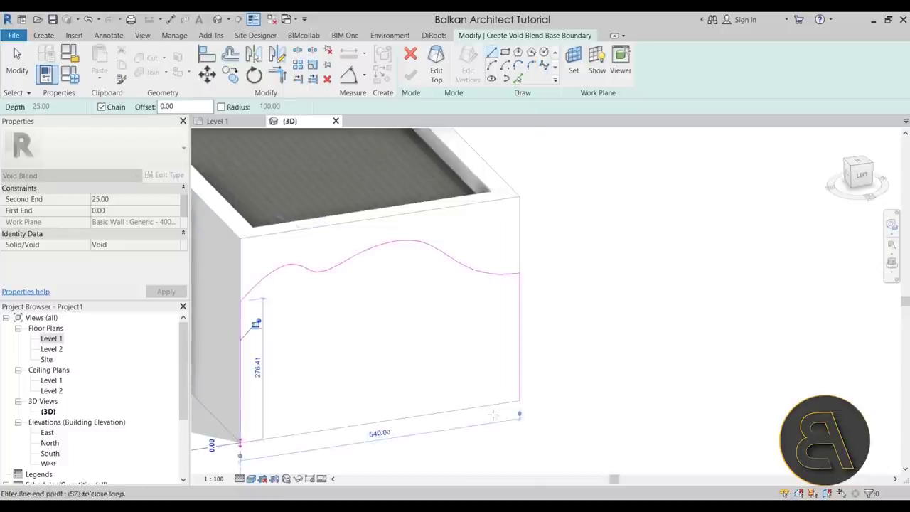
pyautogui.click(521, 399)
pyautogui.press('Escape')
pyautogui.press('Escape')
pyautogui.click(417, 442)
pyautogui.press('Escape')
pyautogui.scroll(-3, 573, 327)
pyautogui.keyDown('shift'); pyautogui.moveTo(573, 327); pyautogui.dragTo(605, 341, button='middle'); pyautogui.keyUp('shift')
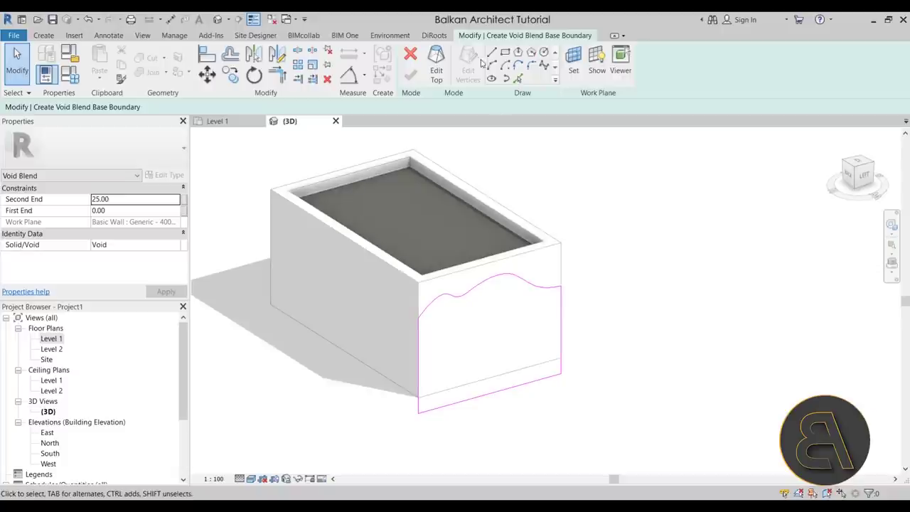
# Switch to the blend's top boundary and set its work plane by picking the outer face of the opposite end wall.
pyautogui.click(437, 71)
pyautogui.keyDown('shift'); pyautogui.moveTo(355, 235); pyautogui.dragTo(482, 219, button='middle'); pyautogui.keyUp('shift')
pyautogui.click(574, 61)
pyautogui.click(348, 253)
pyautogui.click(404, 306)
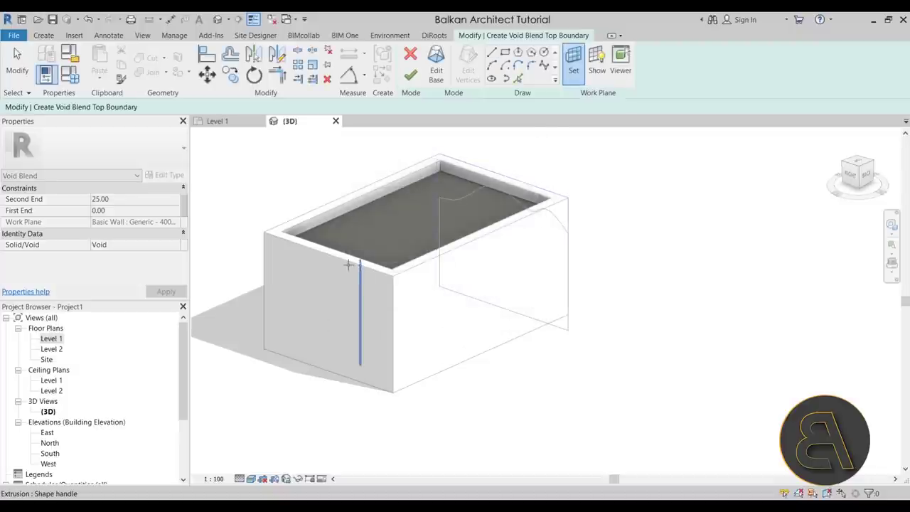
pyautogui.click(264, 243)
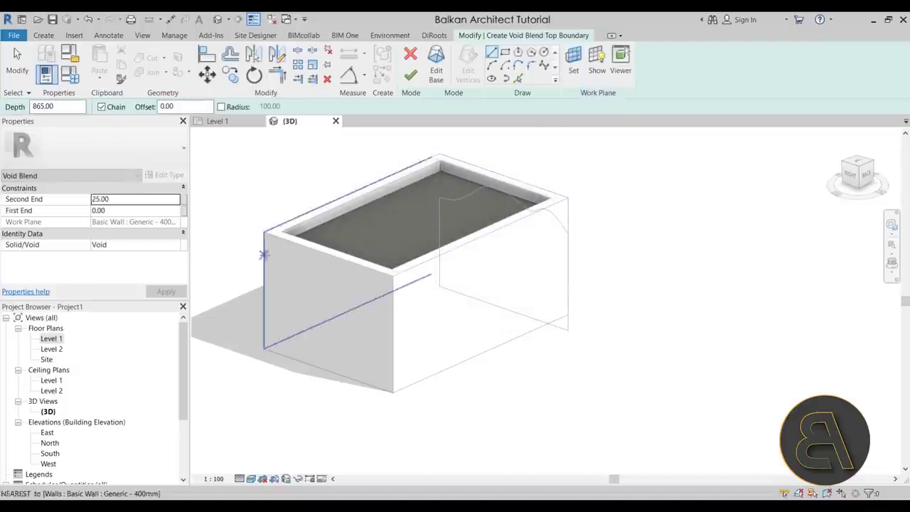
# Sketch a top-boundary rectangle about 540 by 319 cm on the wall face, starting from its lower corner.
pyautogui.keyDown('shift'); pyautogui.moveTo(264, 254); pyautogui.dragTo(349, 346, button='middle'); pyautogui.keyUp('shift')
pyautogui.click(505, 52)
pyautogui.click(278, 360)
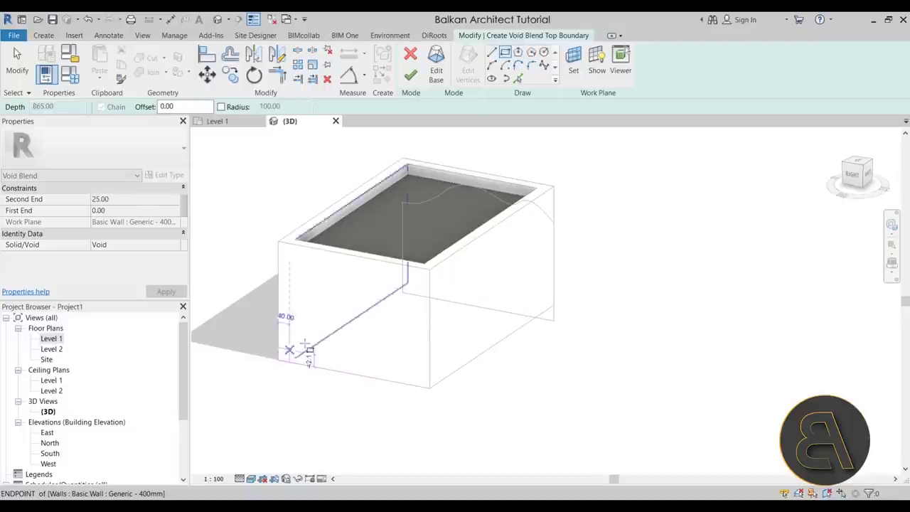
pyautogui.click(429, 292)
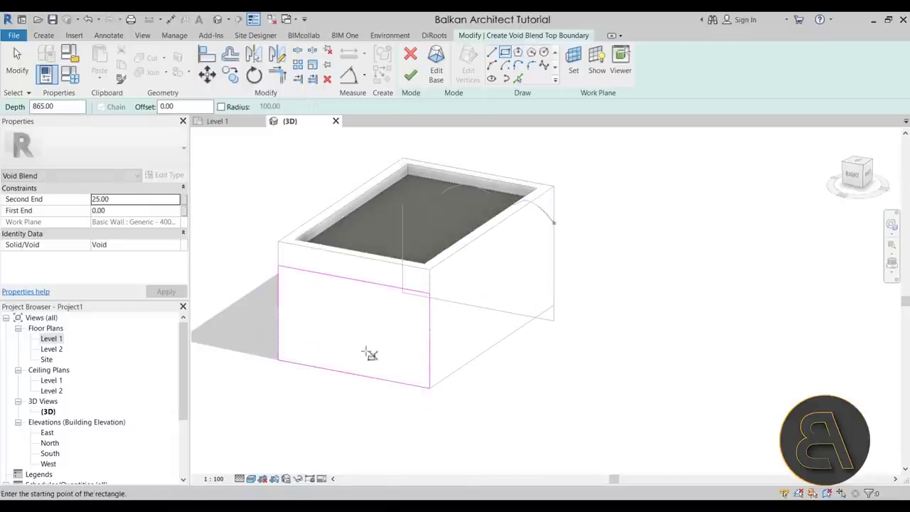
pyautogui.press('Escape')
pyautogui.press('Escape')
# Delete the upper edge of the top-boundary rectangle.
pyautogui.keyDown('shift'); pyautogui.moveTo(340, 342); pyautogui.dragTo(368, 282, button='middle'); pyautogui.keyUp('shift')
pyautogui.click(368, 281)
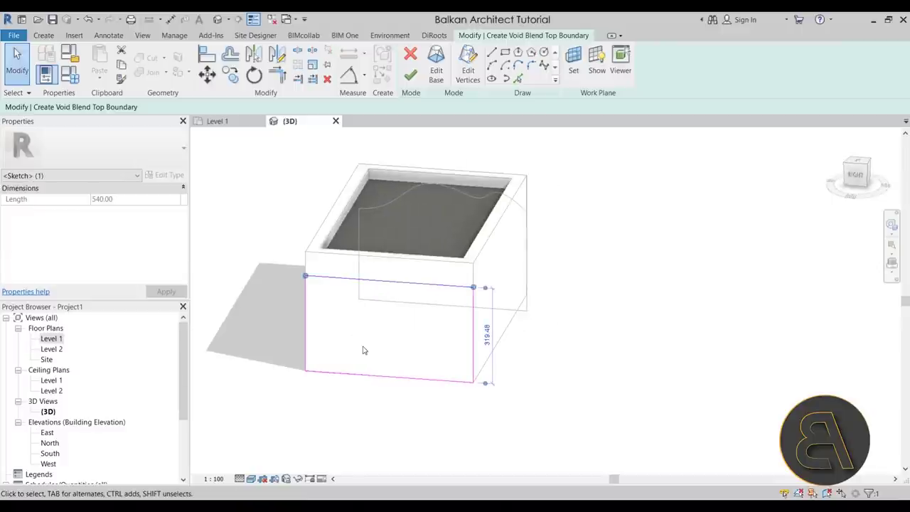
pyautogui.moveTo(384, 282); pyautogui.dragTo(386, 286)
pyautogui.press('Escape')
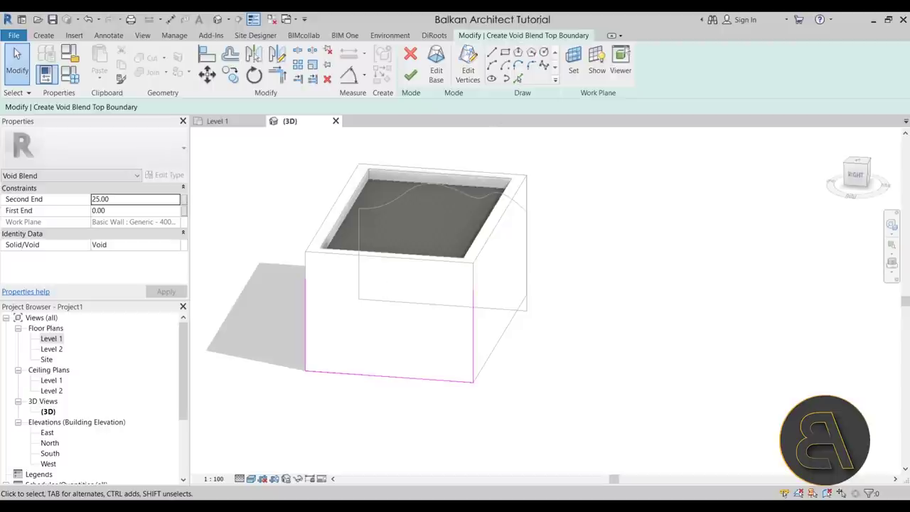
# Close the top boundary with a wavy spline of six control points joining the upper ends of the two vertical lines.
pyautogui.click(544, 65)
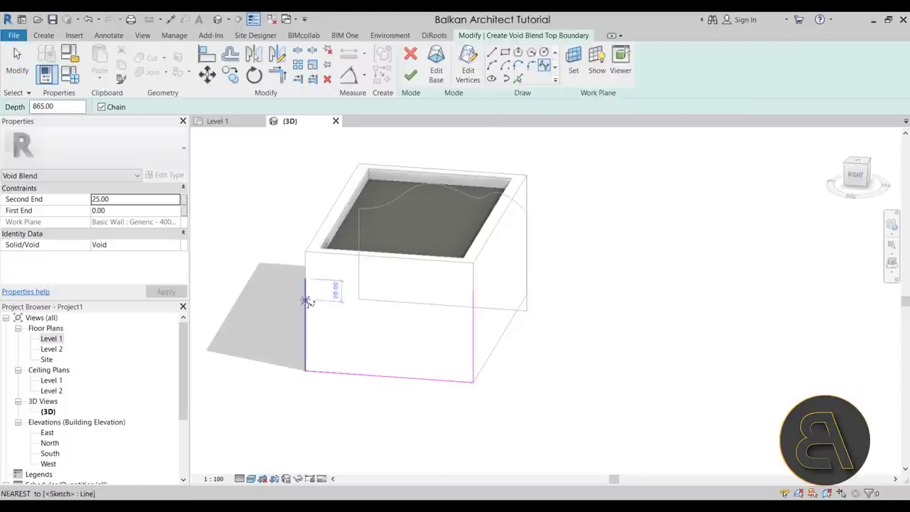
pyautogui.scroll(2, 307, 301)
pyautogui.click(305, 274)
pyautogui.click(347, 276)
pyautogui.click(347, 314)
pyautogui.click(434, 276)
pyautogui.click(469, 317)
pyautogui.click(527, 290)
pyautogui.click(472, 313)
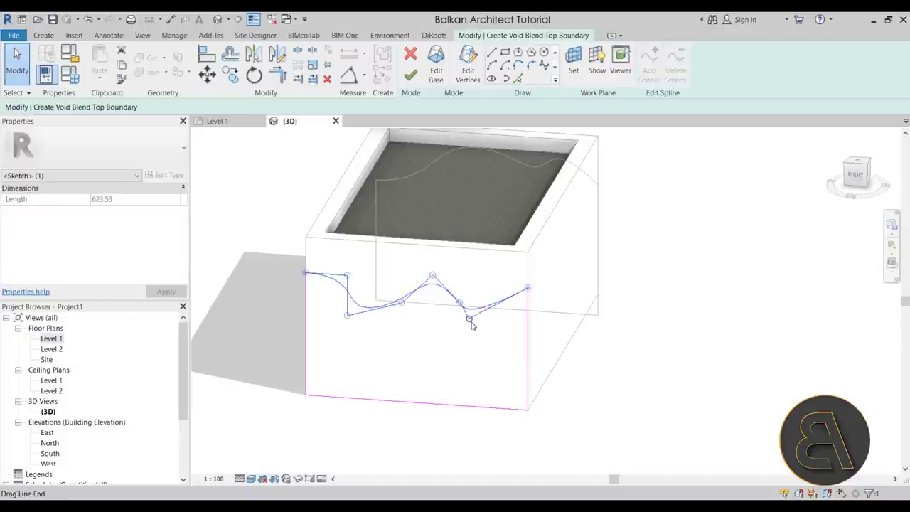
pyautogui.press('Escape')
# Finish the void blend and inspect the cut extrusions from below inside the room.
pyautogui.keyDown('shift'); pyautogui.moveTo(551, 303); pyautogui.dragTo(441, 106, button='middle'); pyautogui.keyUp('shift')
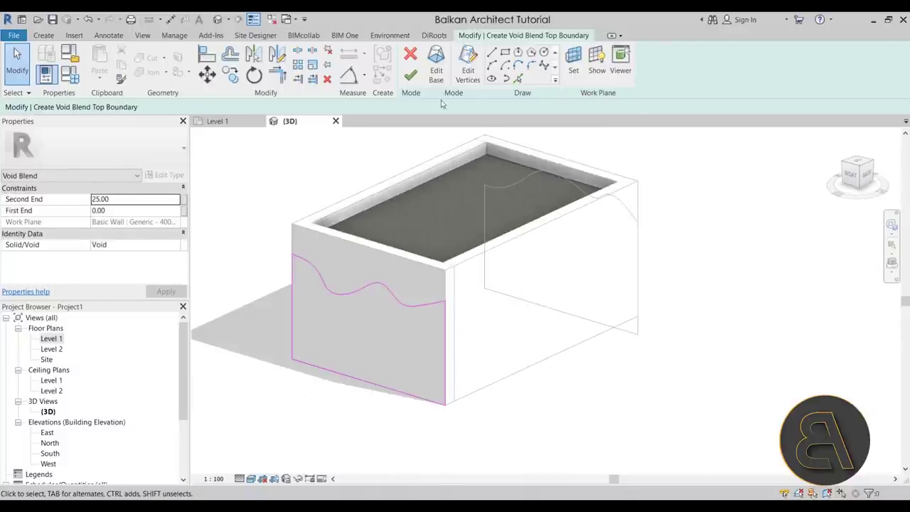
pyautogui.click(410, 74)
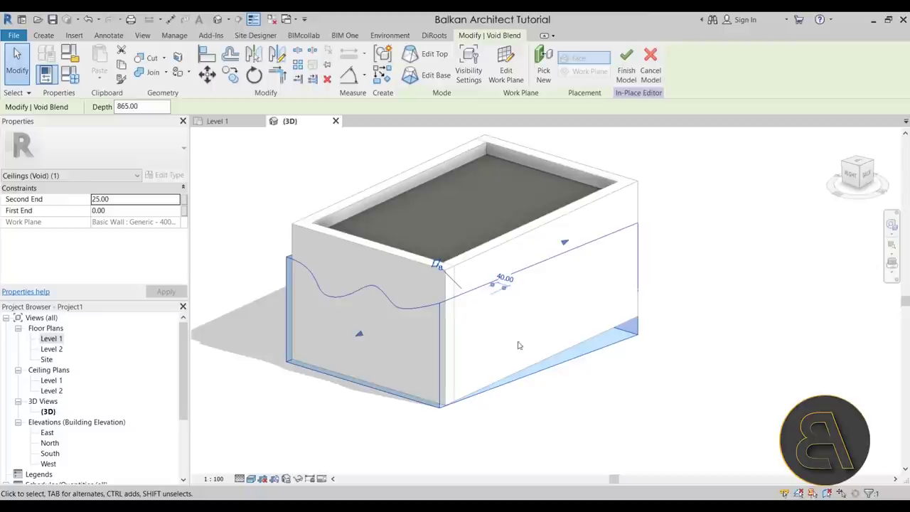
pyautogui.click(339, 403)
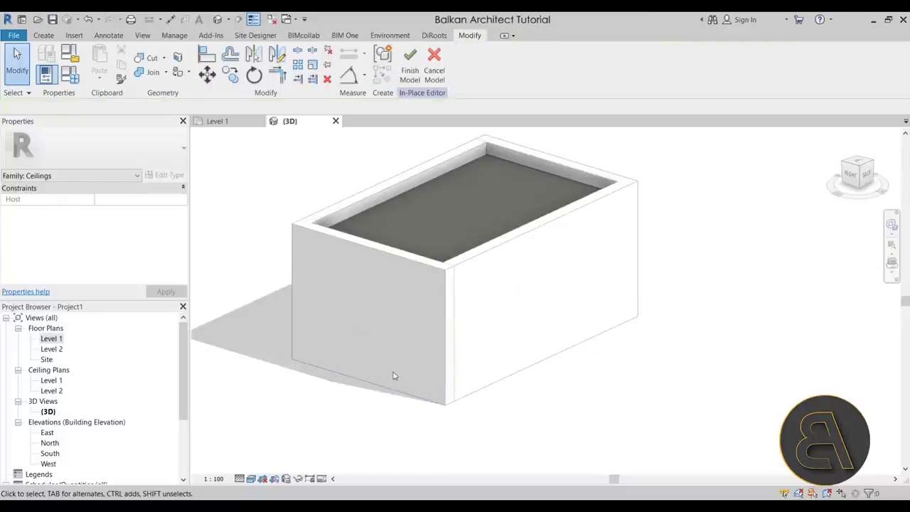
pyautogui.moveTo(581, 418)
pyautogui.keyDown('shift'); pyautogui.mouseDown(button='middle')
pyautogui.moveTo(606, 231)
pyautogui.moveTo(593, 295)
pyautogui.moveTo(705, 222)
pyautogui.moveTo(508, 362)
pyautogui.moveTo(495, 338)
pyautogui.moveTo(395, 308)
pyautogui.moveTo(524, 369)
pyautogui.moveTo(380, 262)
pyautogui.moveTo(522, 416)
pyautogui.moveTo(540, 384)
pyautogui.moveTo(523, 354)
pyautogui.mouseUp(button='middle'); pyautogui.keyUp('shift')
pyautogui.scroll(5, 423, 329)
pyautogui.scroll(-3, 481, 353)
pyautogui.scroll(5, 527, 356)
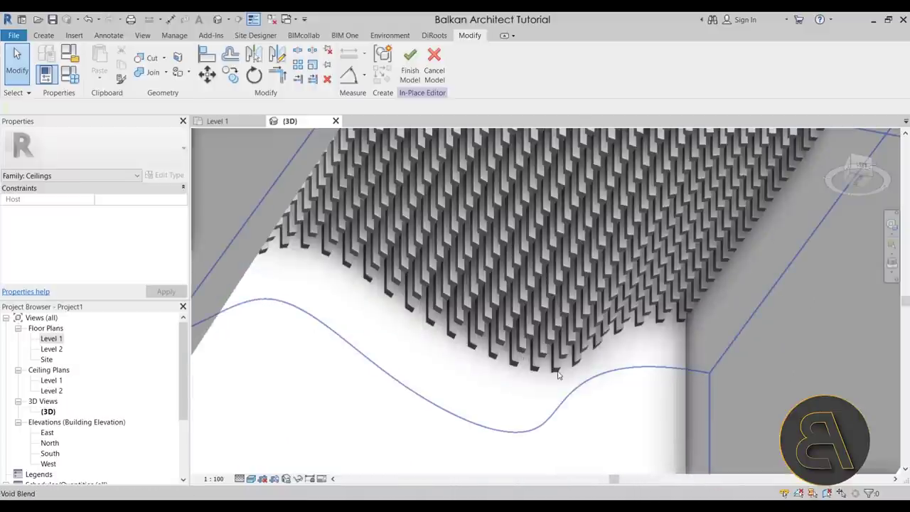
# Examine the wave-cut ends of the ceiling extrusions from below, up close and across the whole room.
pyautogui.scroll(3, 569, 381)
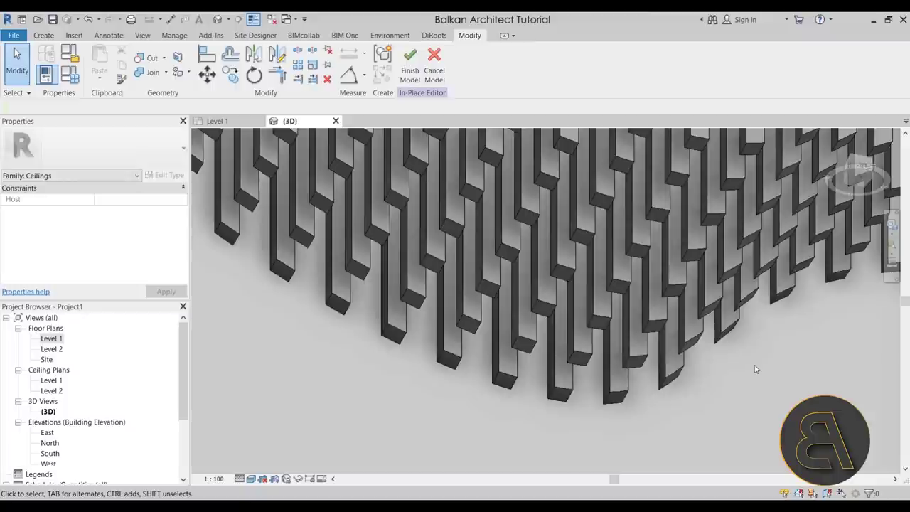
pyautogui.scroll(-6, 476, 272)
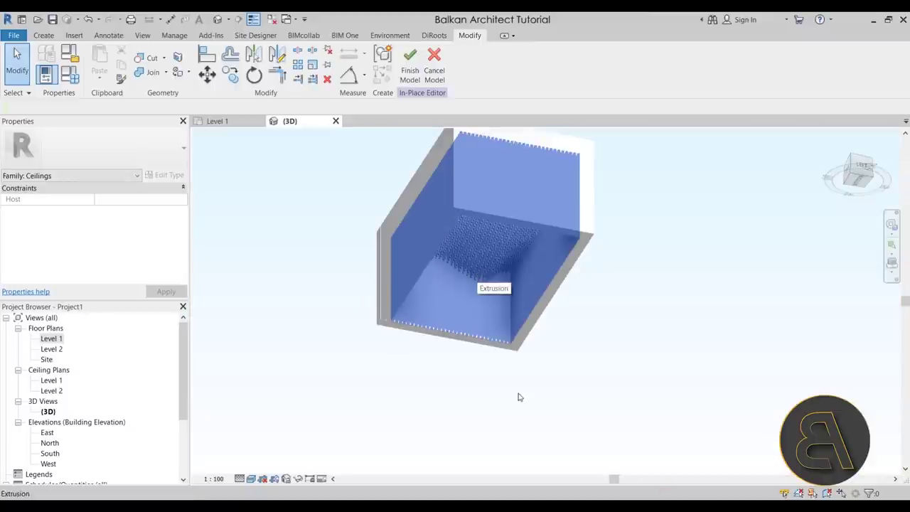
pyautogui.keyDown('shift'); pyautogui.moveTo(560, 348); pyautogui.dragTo(583, 315, button='middle'); pyautogui.keyUp('shift')
pyautogui.scroll(3, 471, 287)
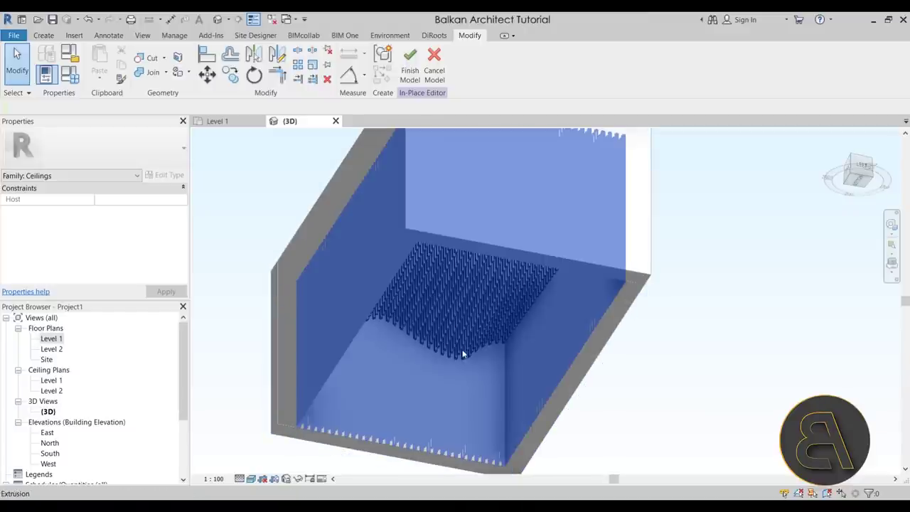
pyautogui.scroll(2, 435, 338)
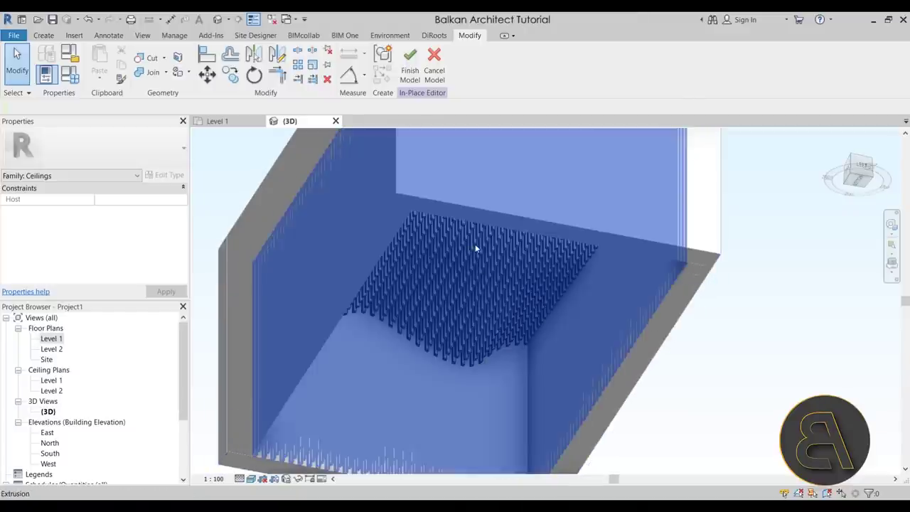
pyautogui.scroll(4, 478, 362)
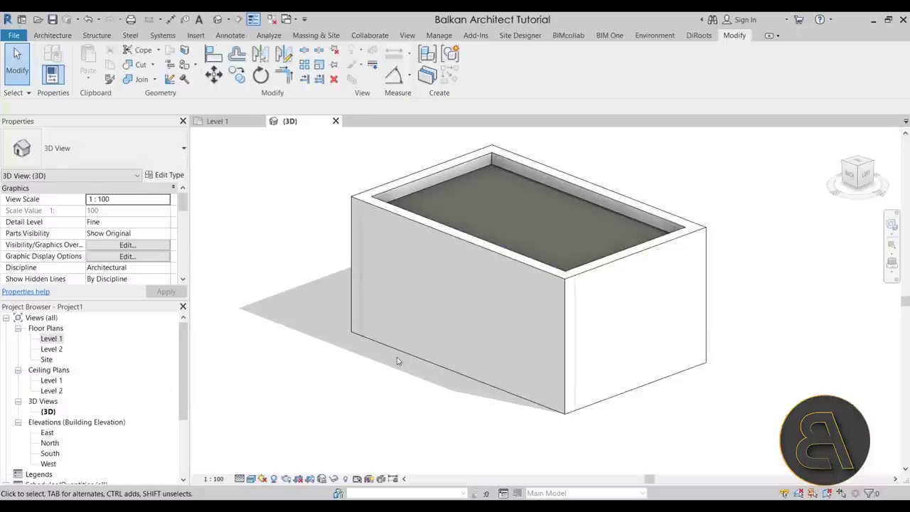
# Start placing a structural column in the Level 2 floor plan with the M_Timber-Column 114x114 type.
pyautogui.moveTo(401, 396)
pyautogui.keyDown('shift'); pyautogui.mouseDown(button='middle')
pyautogui.moveTo(386, 327)
pyautogui.moveTo(401, 258)
pyautogui.moveTo(419, 274)
pyautogui.moveTo(429, 329)
pyautogui.mouseUp(button='middle'); pyautogui.keyUp('shift')
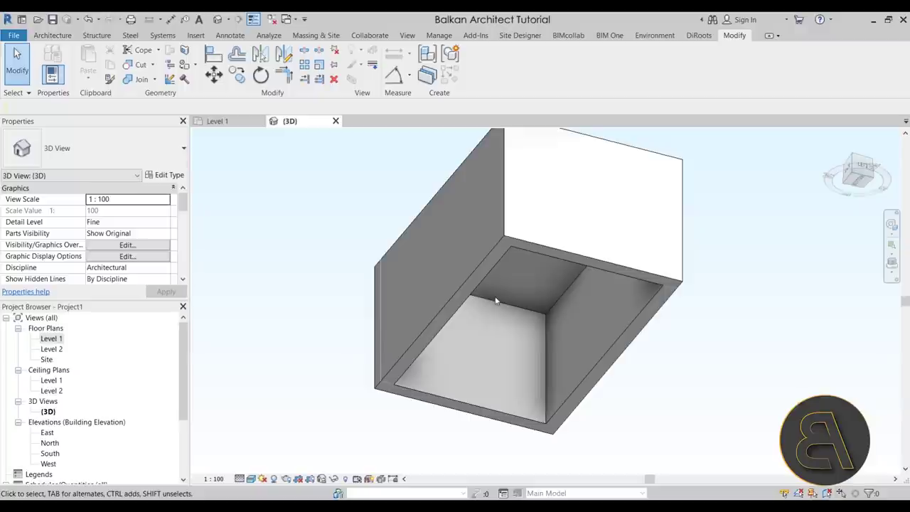
pyautogui.moveTo(485, 332)
pyautogui.keyDown('shift'); pyautogui.mouseDown(button='middle')
pyautogui.moveTo(494, 367)
pyautogui.moveTo(488, 349)
pyautogui.mouseUp(button='middle'); pyautogui.keyUp('shift')
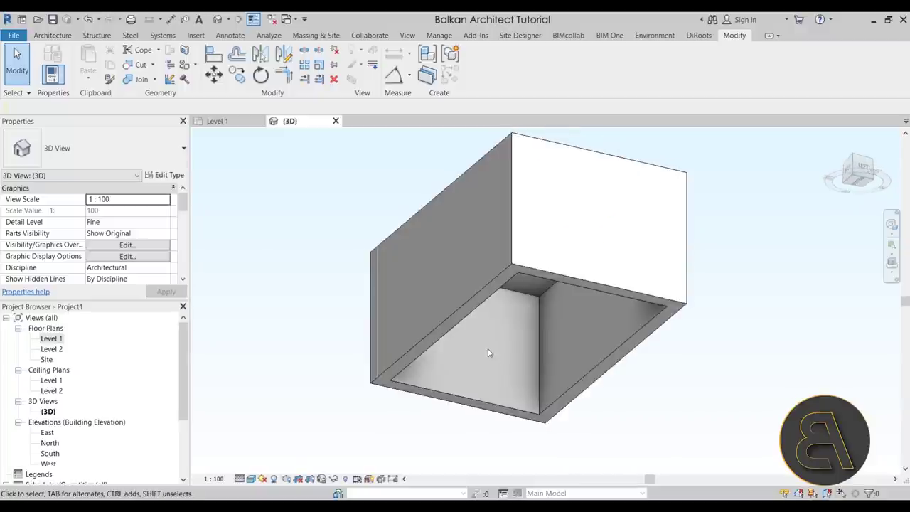
pyautogui.doubleClick(44, 350)
pyautogui.scroll(6, 558, 299)
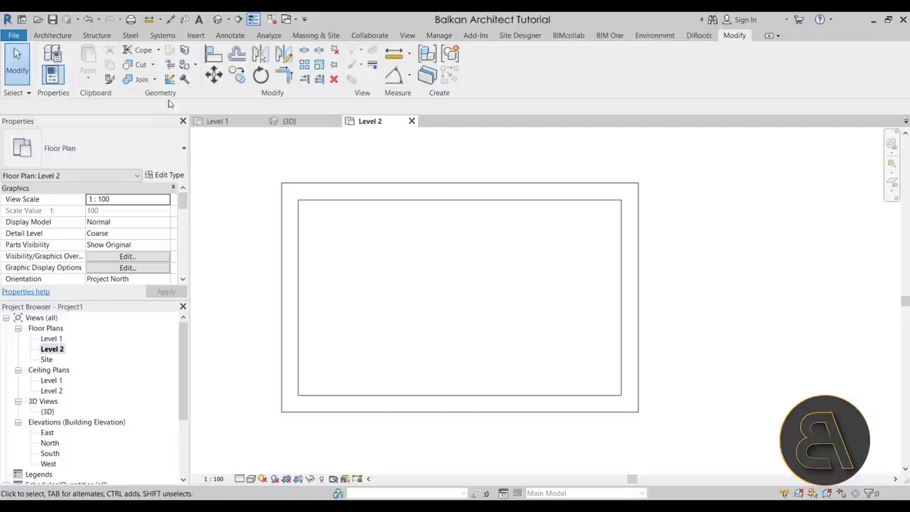
pyautogui.click(96, 36)
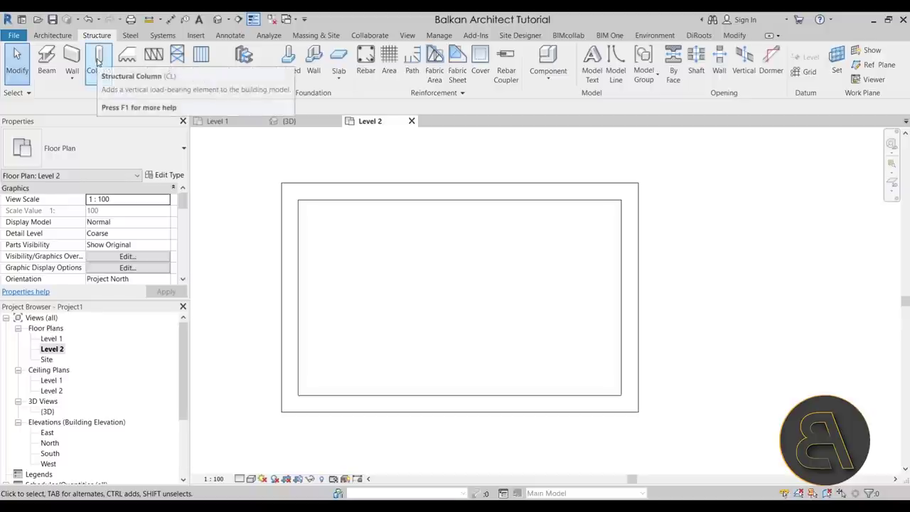
pyautogui.click(98, 67)
pyautogui.click(116, 145)
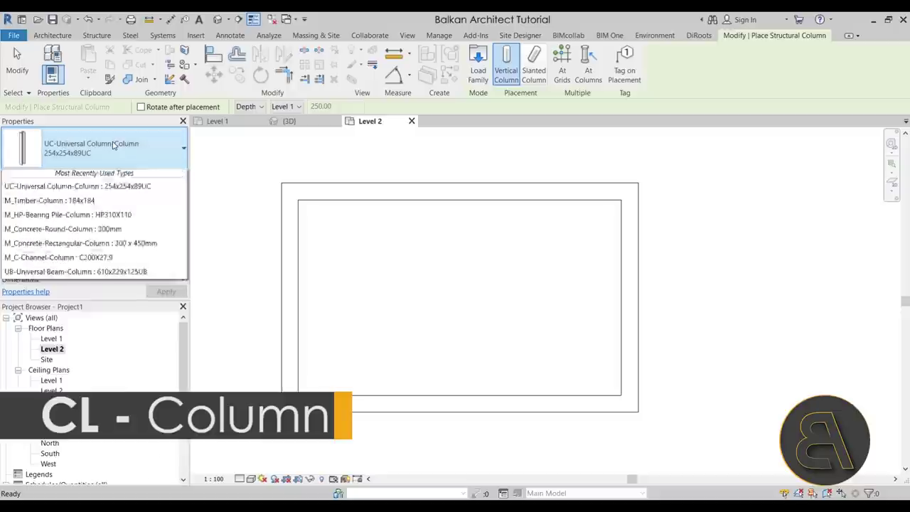
pyautogui.scroll(8, 86, 304)
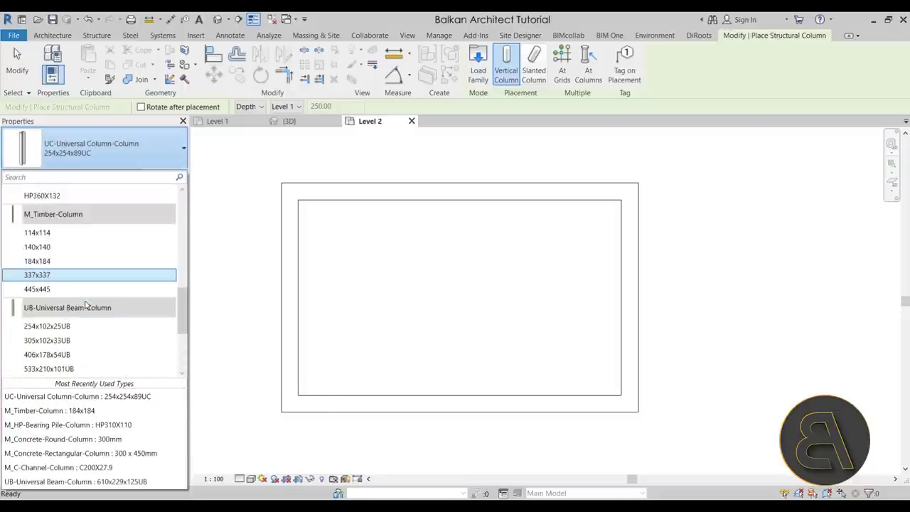
pyautogui.scroll(2, 103, 293)
pyautogui.scroll(-2, 89, 327)
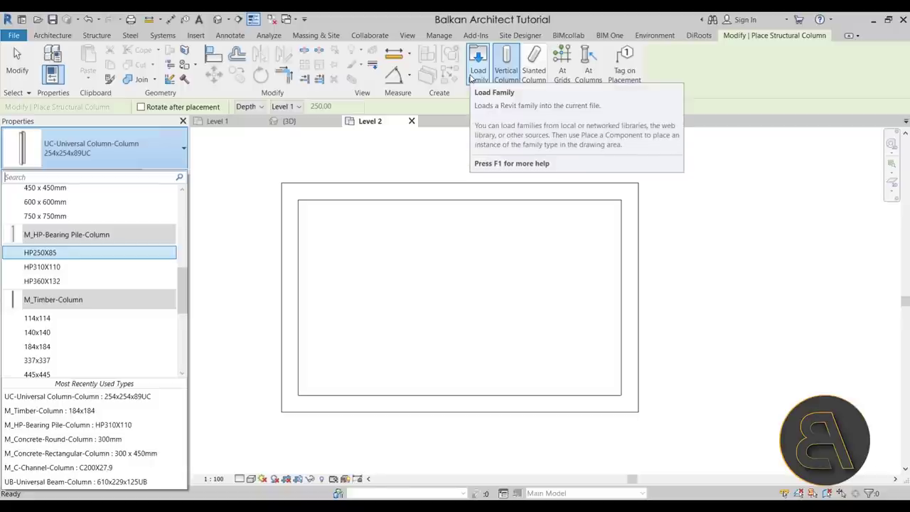
pyautogui.click(50, 319)
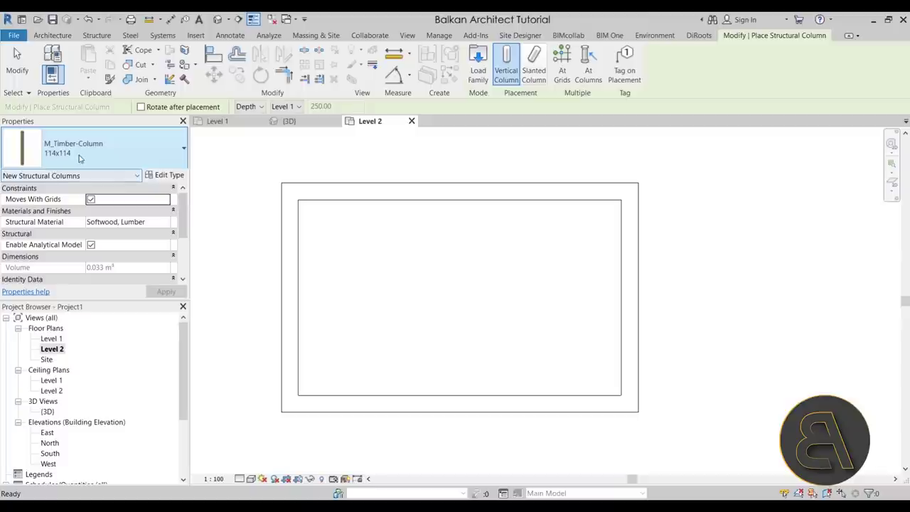
# Duplicate the timber column type as 50x50 and set its b and d dimensions to 5.
pyautogui.click(175, 176)
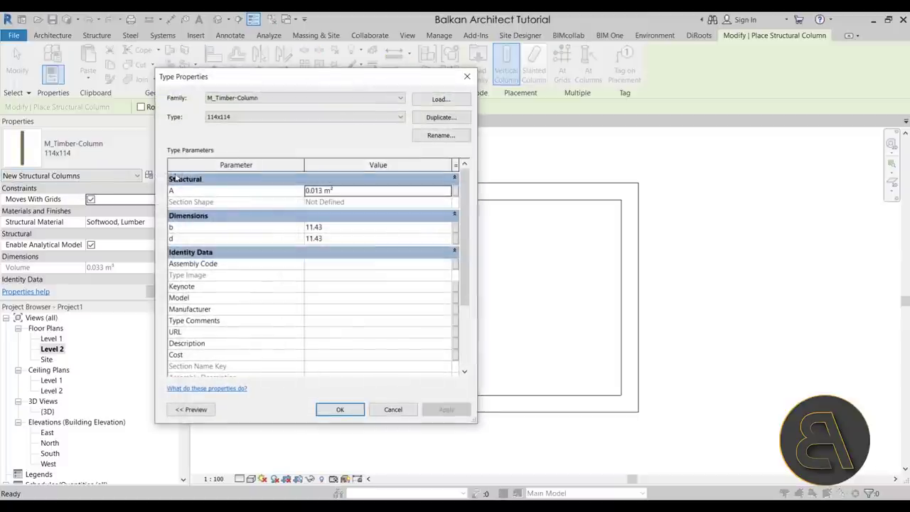
pyautogui.click(440, 117)
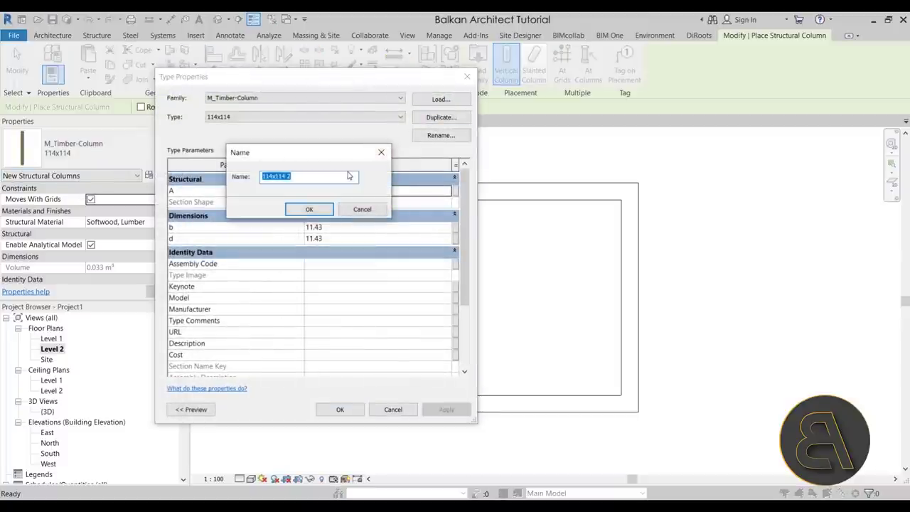
pyautogui.write('50x50')
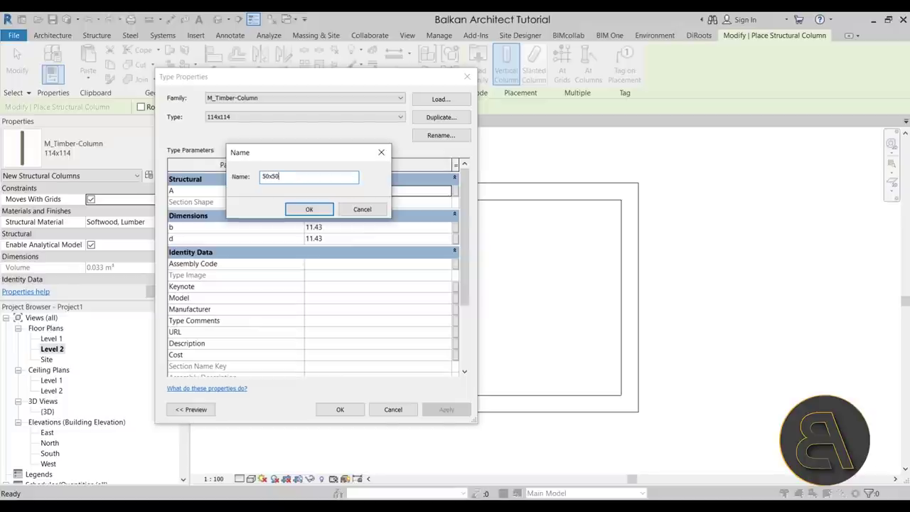
pyautogui.press('Return')
pyautogui.click(335, 227)
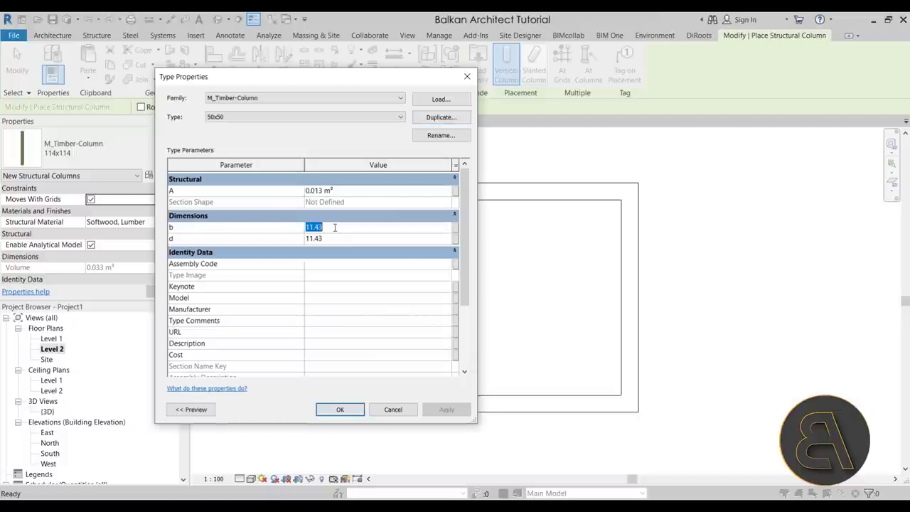
pyautogui.write('5')
pyautogui.click(347, 239)
pyautogui.write('5')
pyautogui.press('Return')
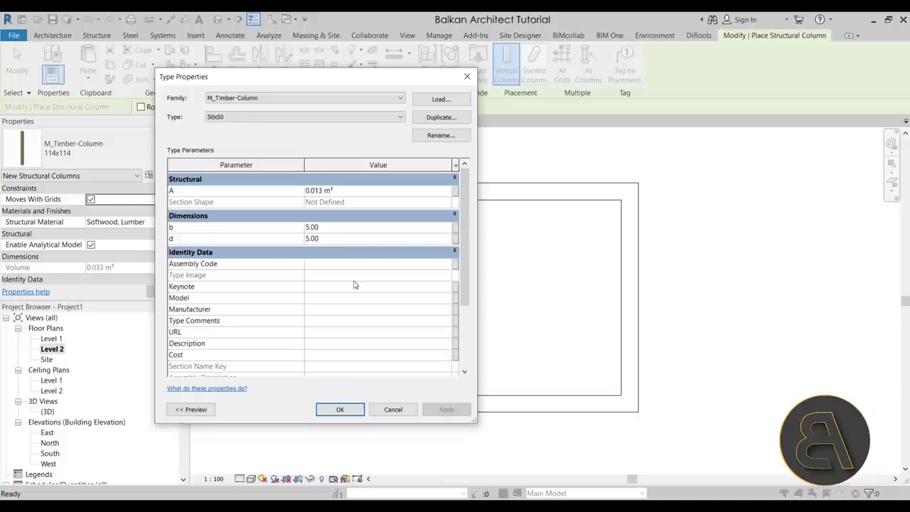
pyautogui.click(338, 410)
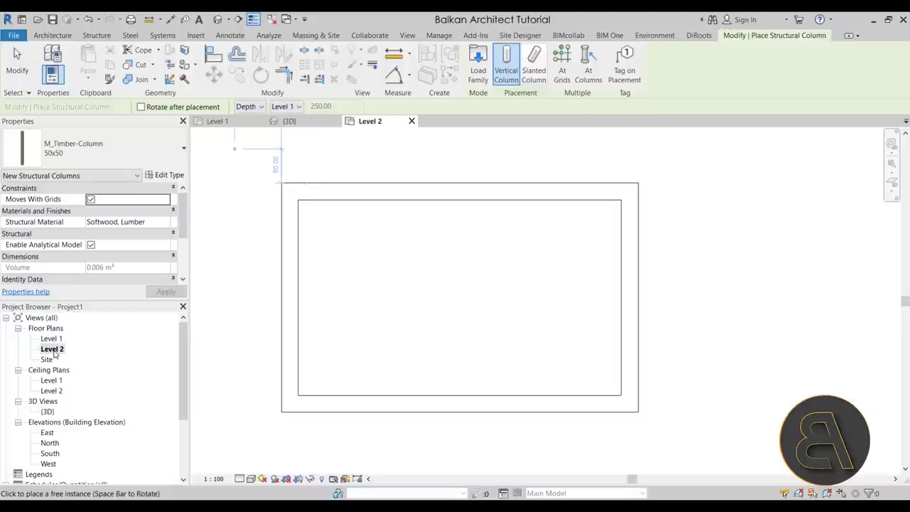
# Place one 50x50 timber column just inside the room's upper-left corner, about 7 cm from the upper wall's inner face.
pyautogui.scroll(5, 313, 196)
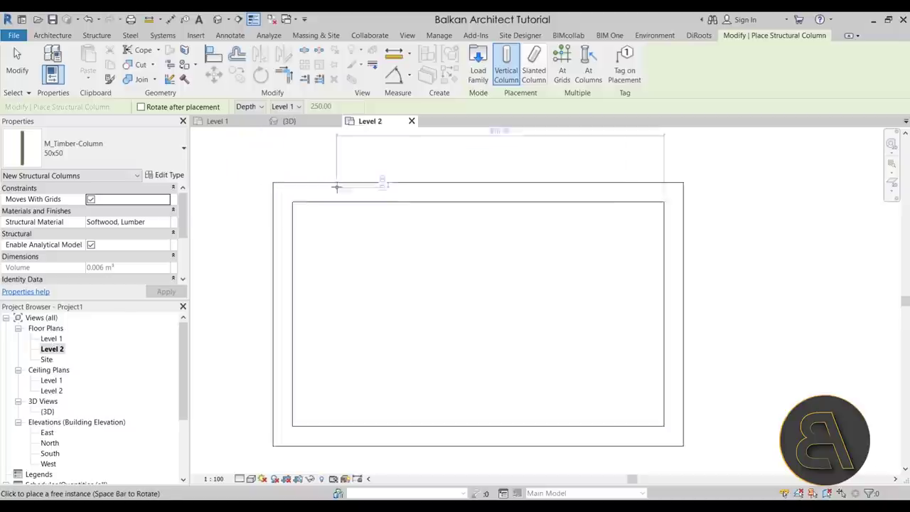
pyautogui.scroll(3, 273, 207)
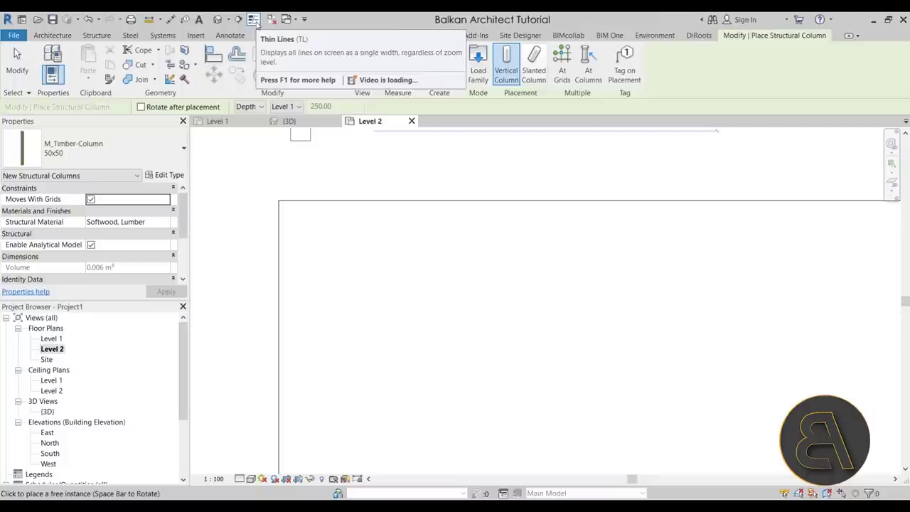
pyautogui.click(253, 19)
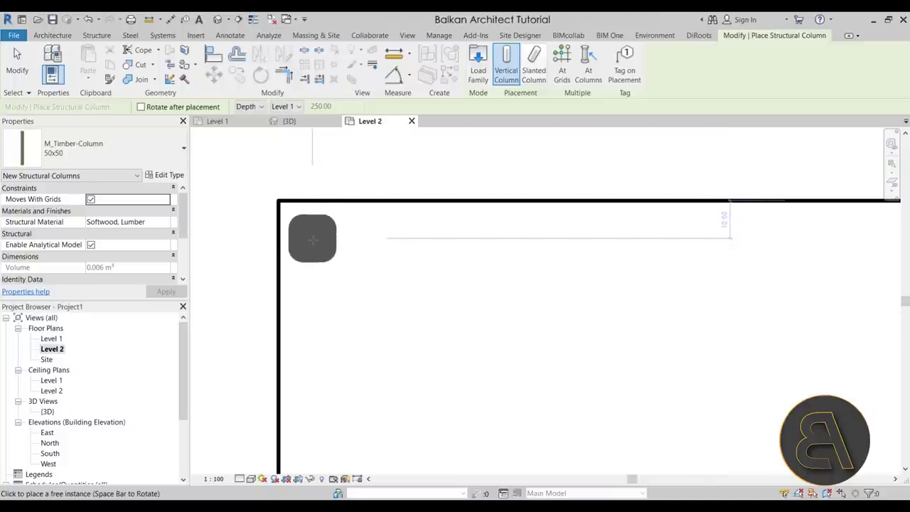
pyautogui.click(253, 19)
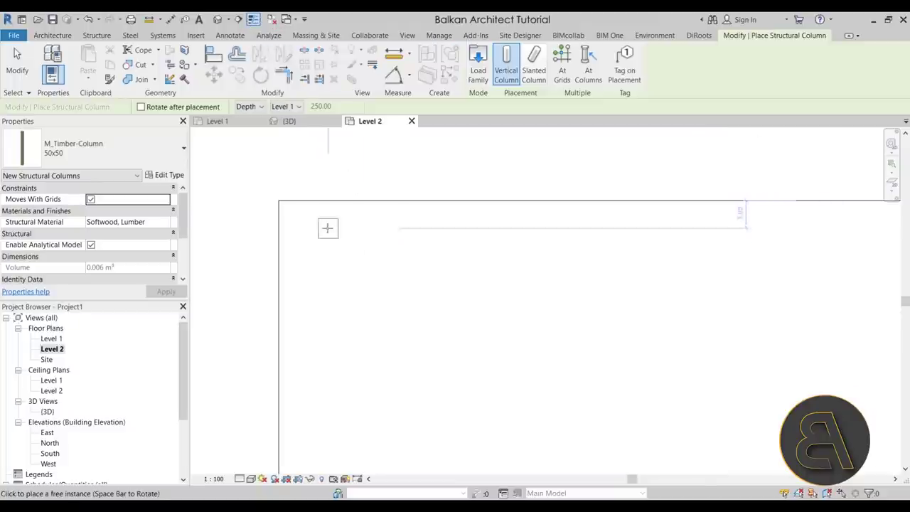
pyautogui.click(312, 228)
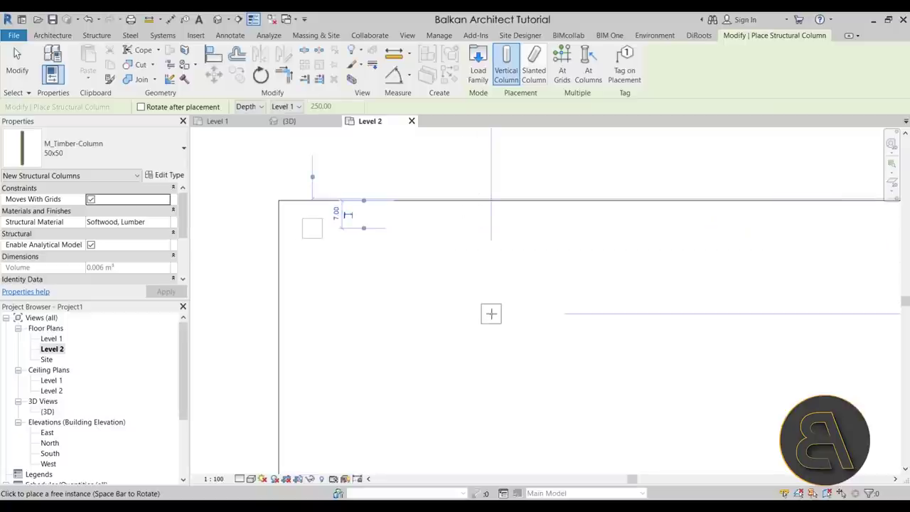
pyautogui.press('Escape')
pyautogui.press('Escape')
# Set the Level 2 floor plan's view range bottom and view depth level to Unlimited.
pyautogui.scroll(2, 359, 256)
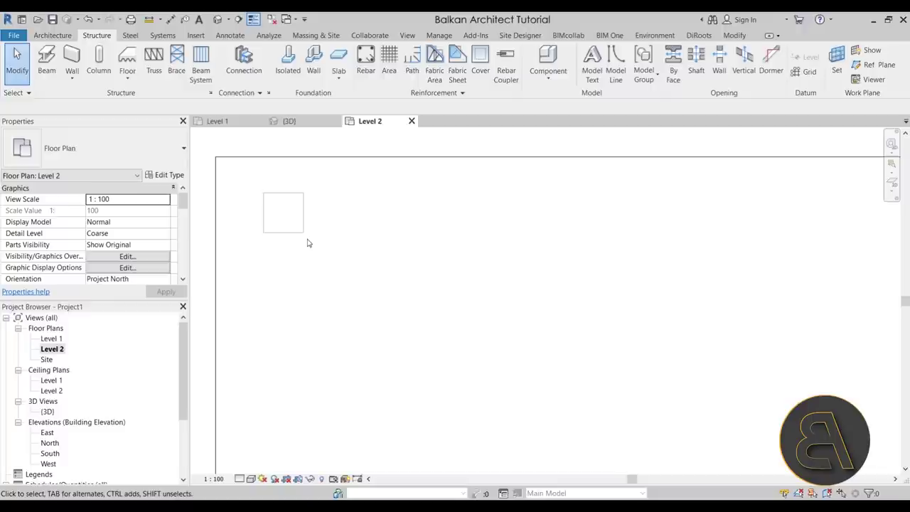
pyautogui.scroll(-6, 108, 232)
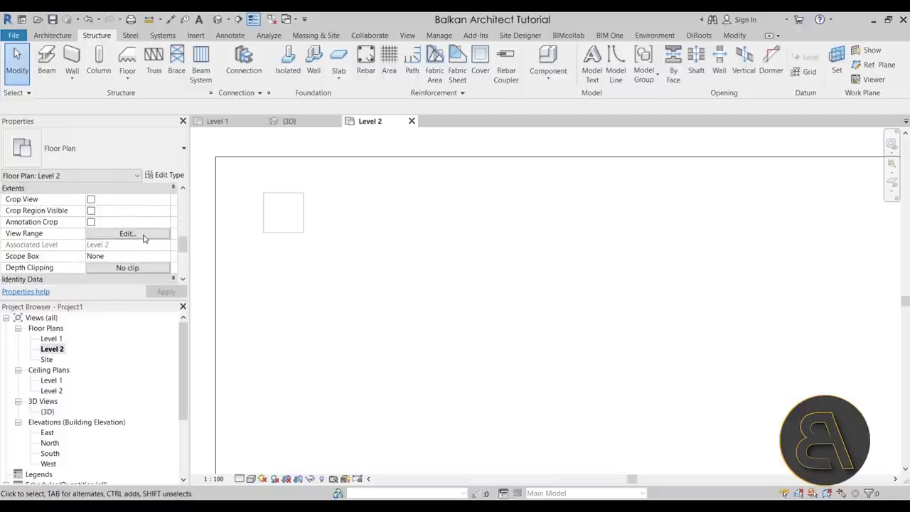
pyautogui.click(143, 238)
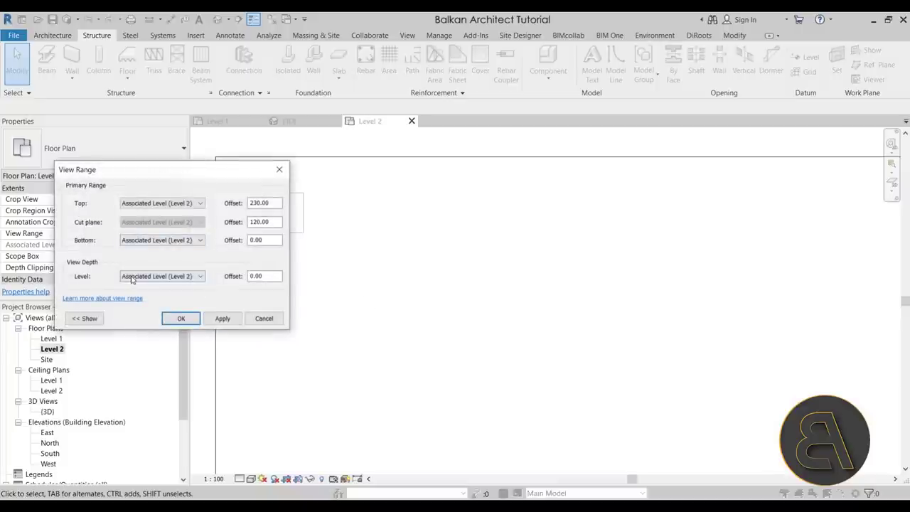
pyautogui.click(160, 276)
pyautogui.click(150, 301)
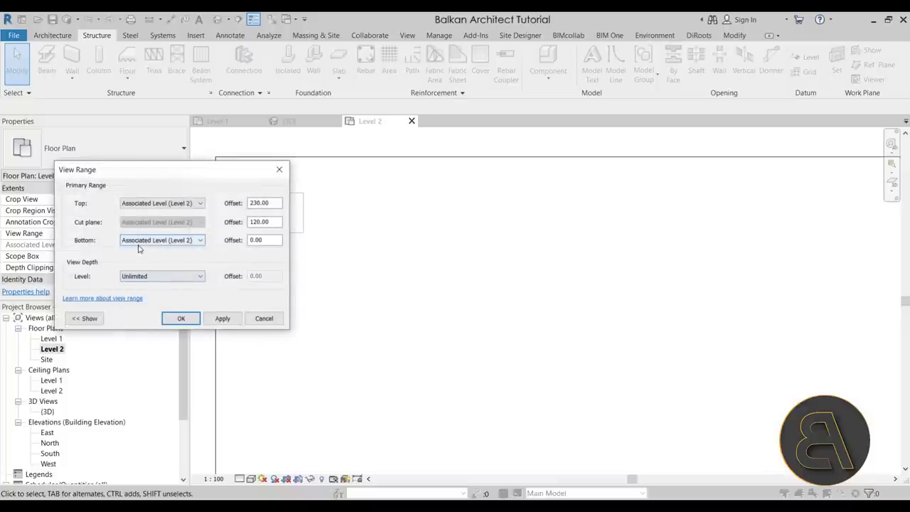
pyautogui.click(158, 240)
pyautogui.click(151, 266)
pyautogui.click(222, 319)
pyautogui.click(180, 318)
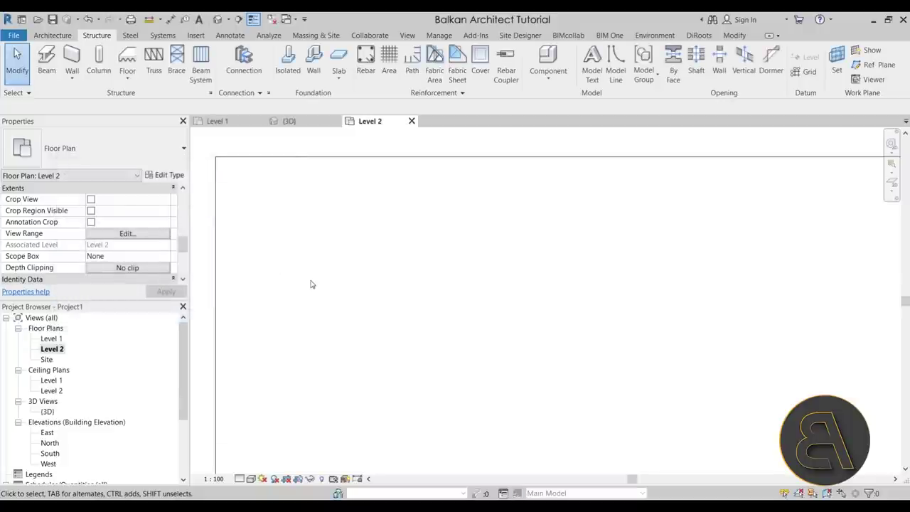
# Reapply the Level 2 plan's view range and set its detail level to Fine.
pyautogui.click(160, 237)
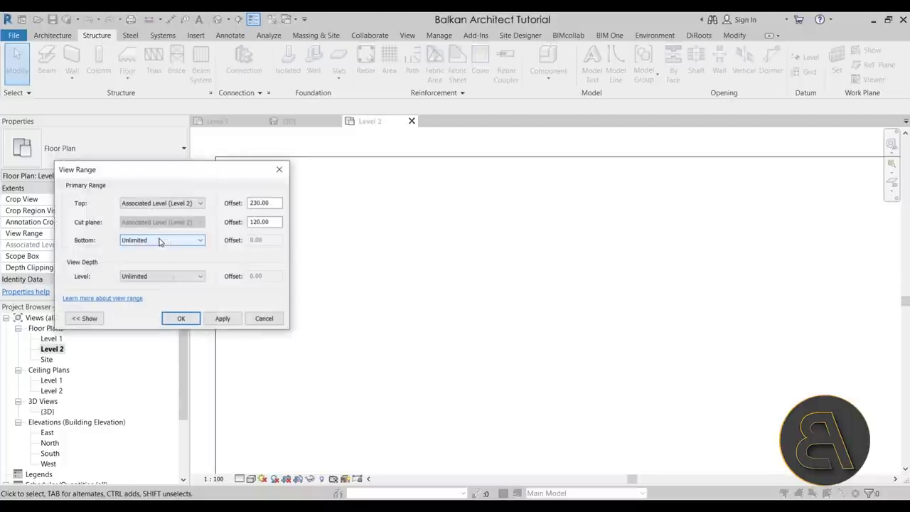
pyautogui.click(224, 320)
pyautogui.press('Return')
pyautogui.moveTo(376, 289); pyautogui.dragTo(316, 244, button='middle')
pyautogui.scroll(-1, 296, 223)
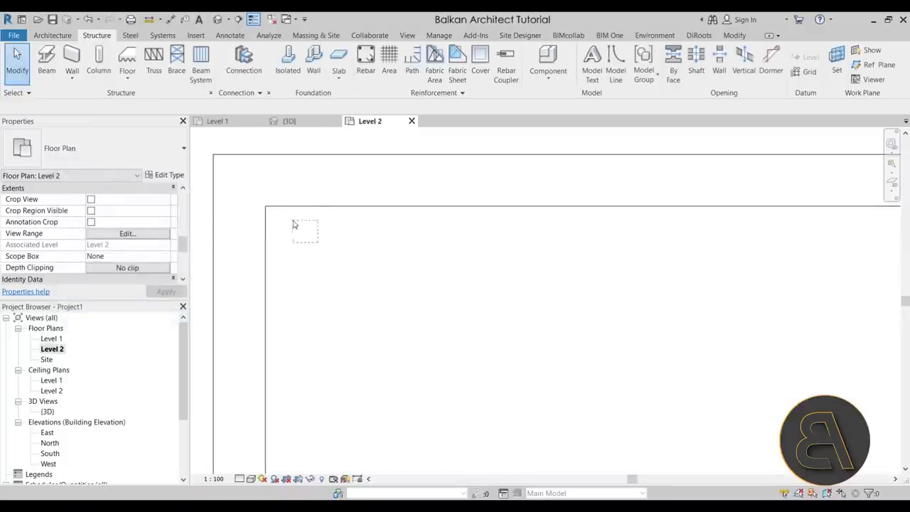
pyautogui.click(240, 479)
pyautogui.click(260, 468)
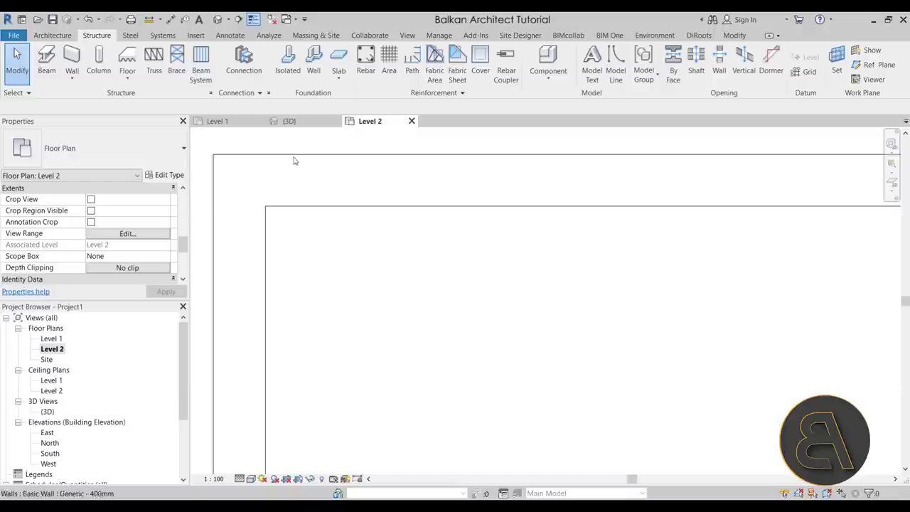
# Select the corner timber column in the 3D view from below and look for it in the Level 2 floor and ceiling plans.
pyautogui.click(292, 122)
pyautogui.keyDown('shift'); pyautogui.moveTo(483, 313); pyautogui.dragTo(206, 240, button='middle'); pyautogui.keyUp('shift')
pyautogui.scroll(5, 448, 367)
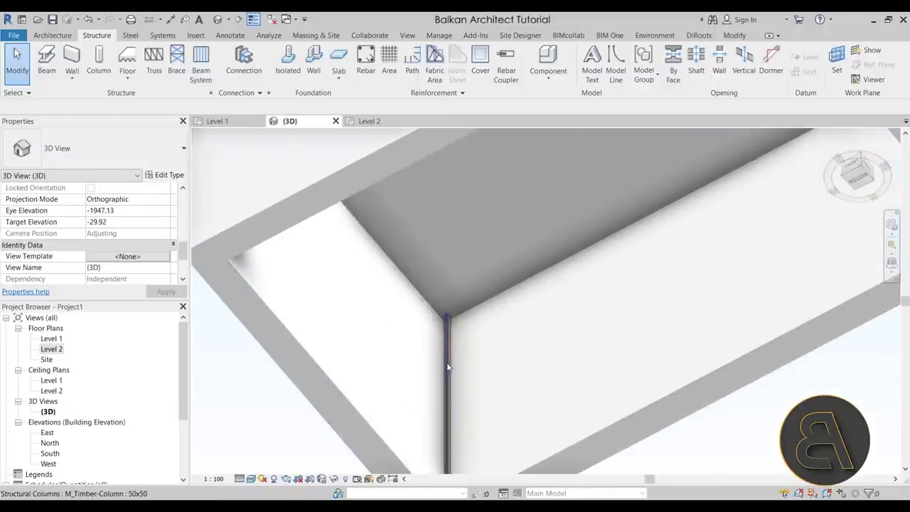
pyautogui.click(447, 367)
pyautogui.keyDown('shift'); pyautogui.moveTo(447, 367); pyautogui.dragTo(493, 352, button='middle'); pyautogui.keyUp('shift')
pyautogui.doubleClick(48, 349)
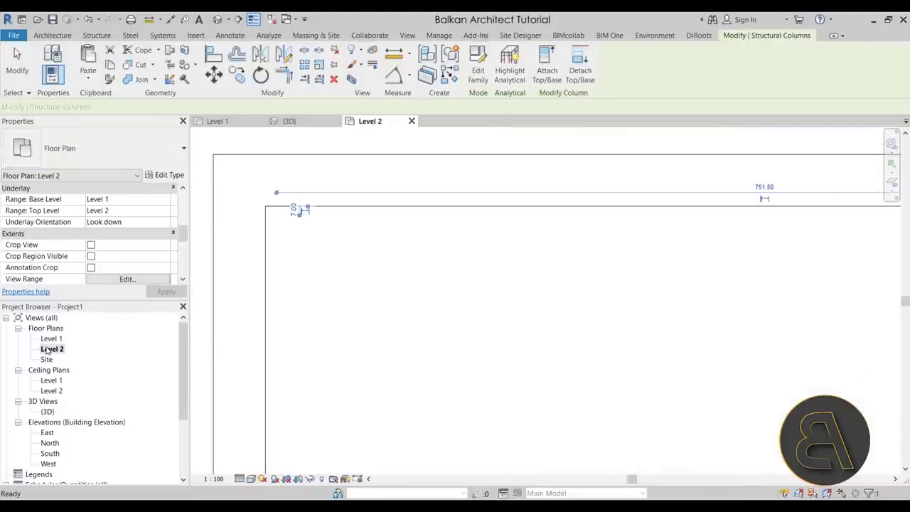
pyautogui.doubleClick(56, 392)
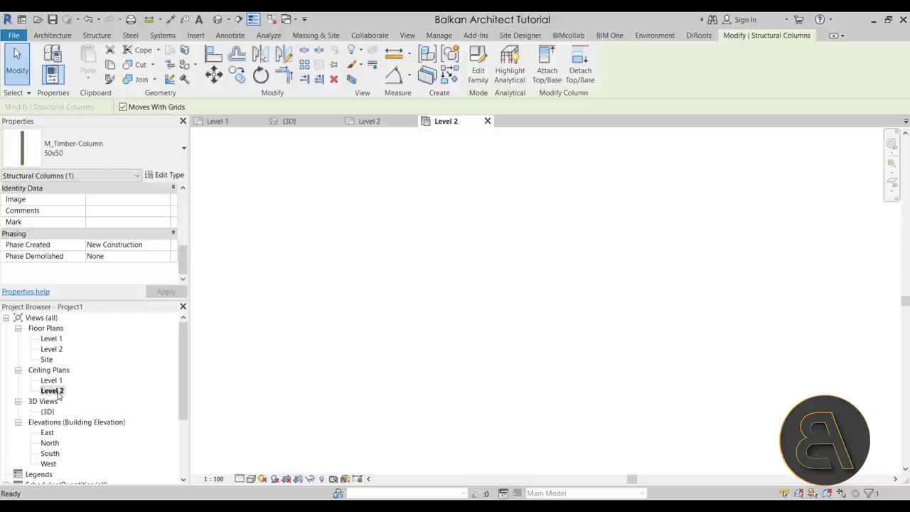
# Set the Level 2 floor plan's visual style to Wireframe and move the corner column to 8.5 cm from the upper wall's inner face.
pyautogui.doubleClick(56, 339)
pyautogui.doubleClick(53, 349)
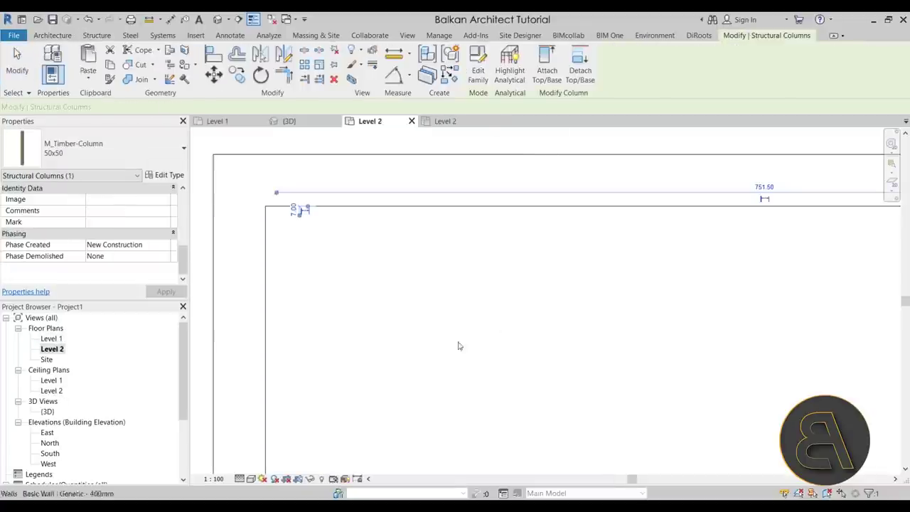
pyautogui.scroll(3, 331, 296)
pyautogui.click(370, 310)
pyautogui.moveTo(403, 332); pyautogui.dragTo(308, 250)
pyautogui.scroll(3, 317, 258)
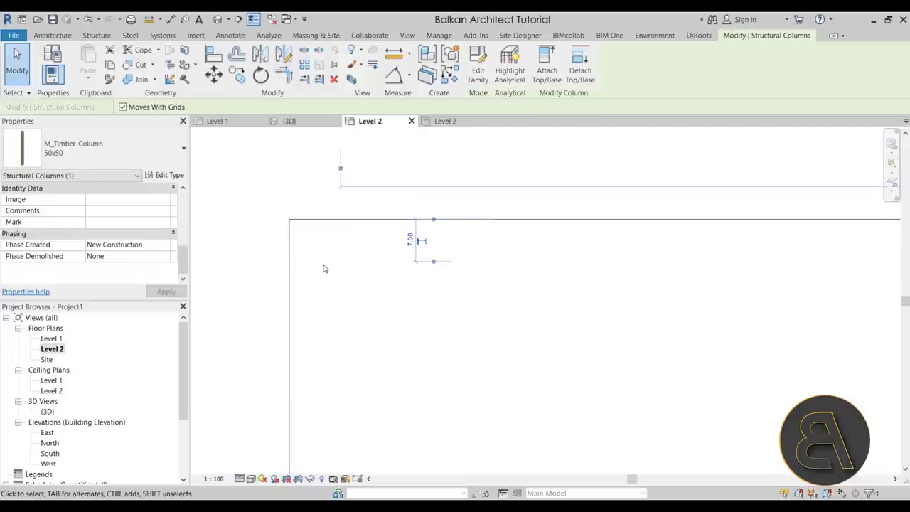
pyautogui.click(251, 479)
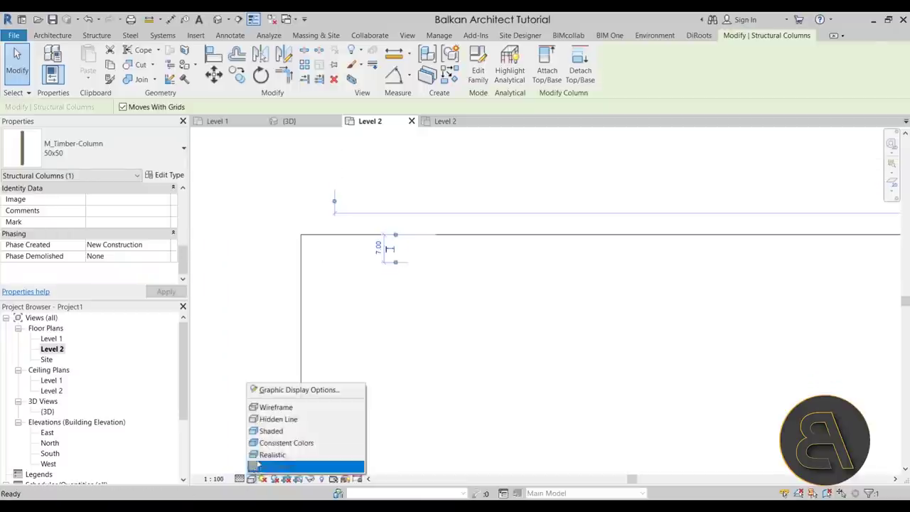
pyautogui.click(266, 410)
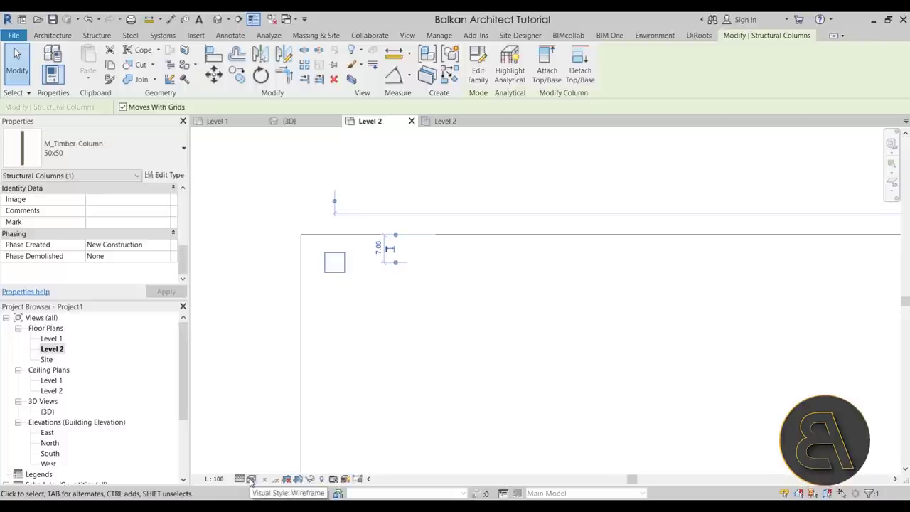
pyautogui.moveTo(334, 272); pyautogui.dragTo(337, 286)
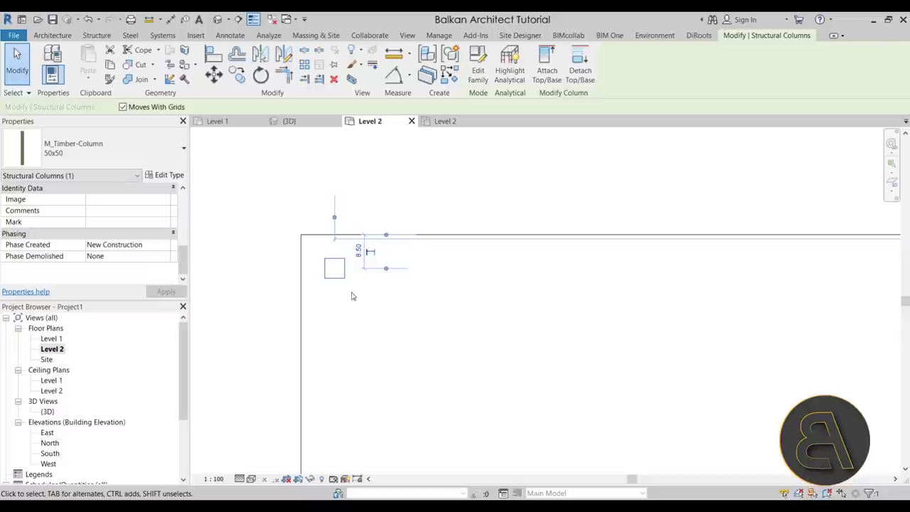
# Copy the corner column repeatedly along the upper wall at 15 cm intervals to form a row of twelve column positions.
pyautogui.click(236, 75)
pyautogui.press('c')
pyautogui.press('c')
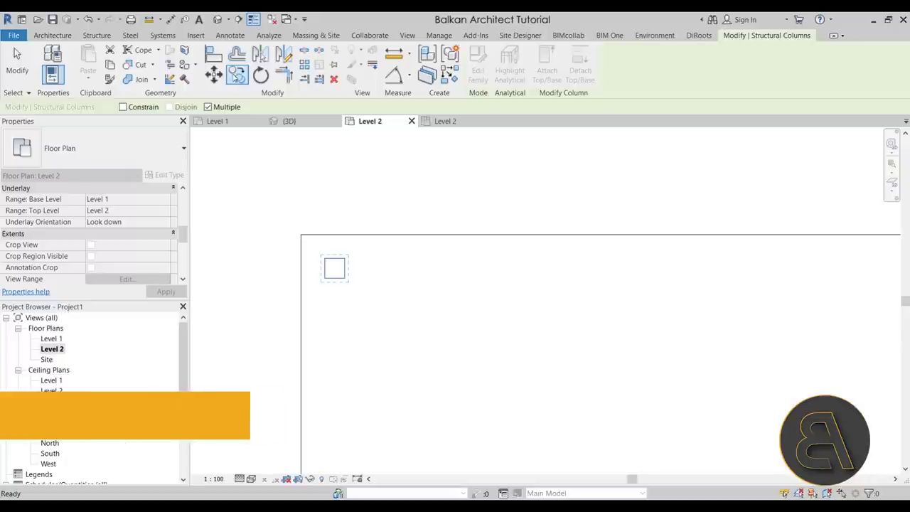
pyautogui.click(348, 280)
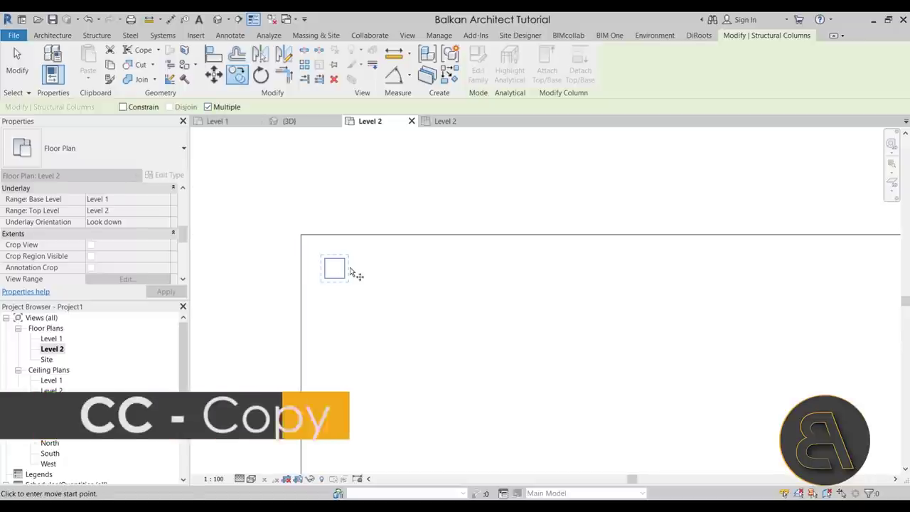
pyautogui.click(399, 270)
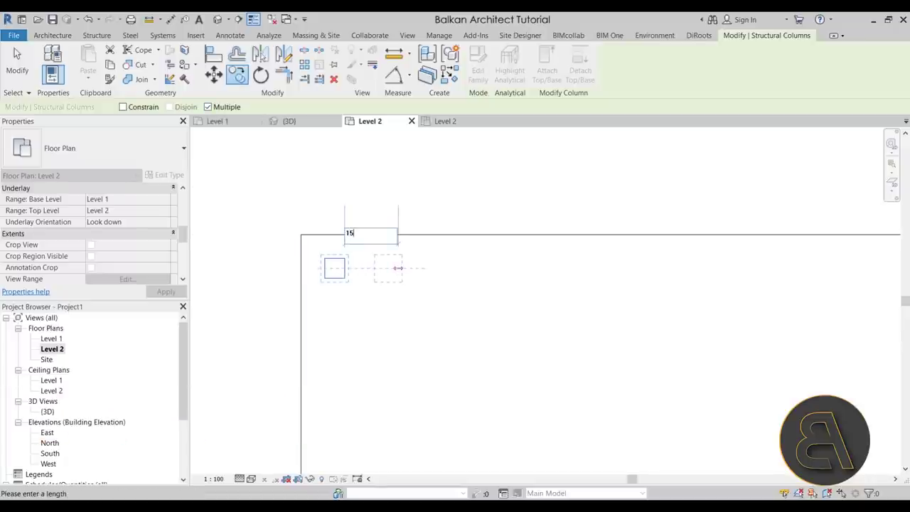
pyautogui.scroll(-3, 400, 271)
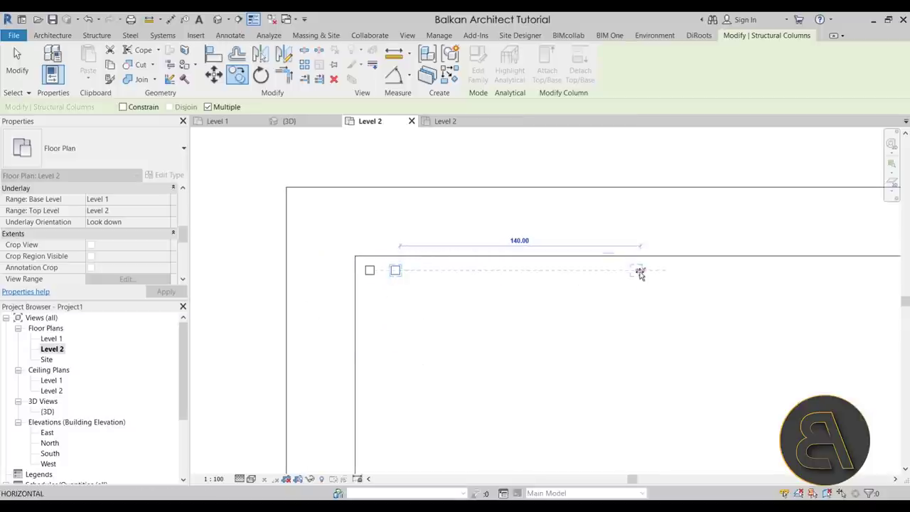
pyautogui.write('15')
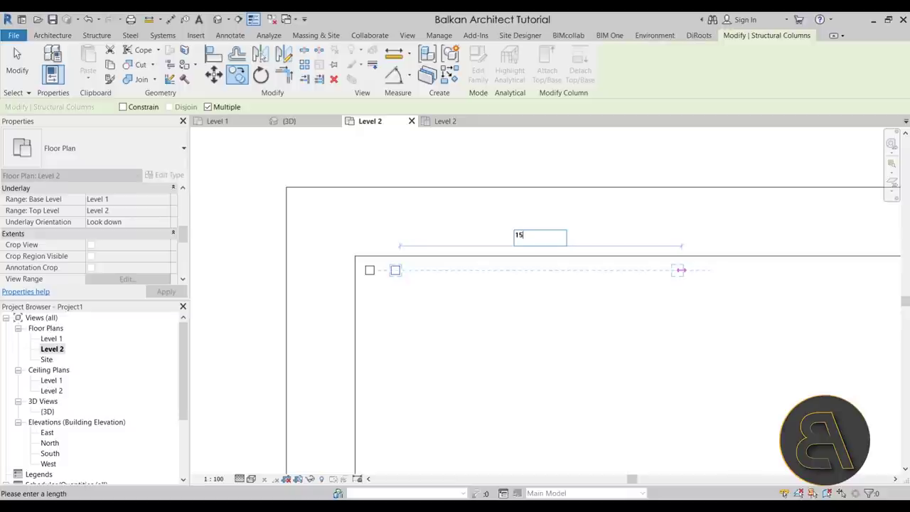
pyautogui.press('Return')
pyautogui.press('Return')
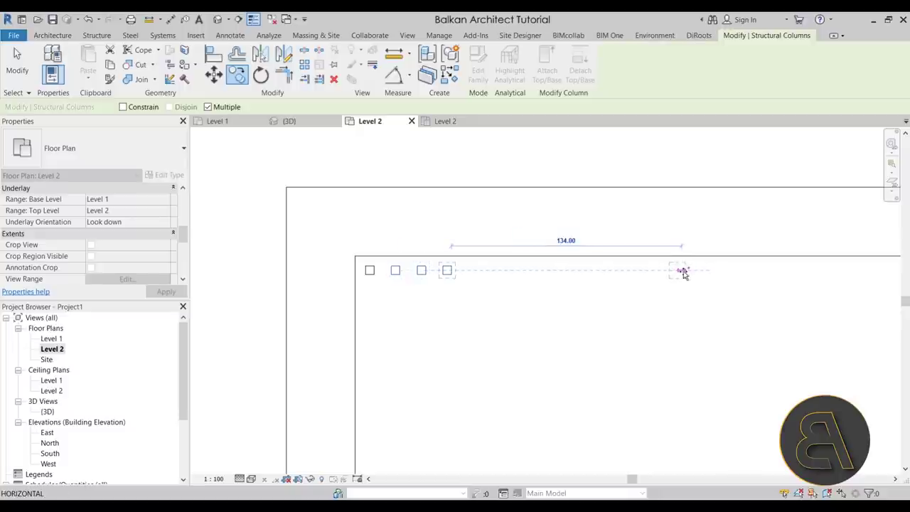
pyautogui.press('Return')
pyautogui.write('15')
pyautogui.press('Return')
pyautogui.write('15')
pyautogui.press('Return')
pyautogui.write('15')
pyautogui.press('Return')
pyautogui.write('15')
pyautogui.press('Return')
pyautogui.write('15')
pyautogui.press('Return')
pyautogui.write('15')
pyautogui.press('Return')
pyautogui.write('15')
pyautogui.press('Return')
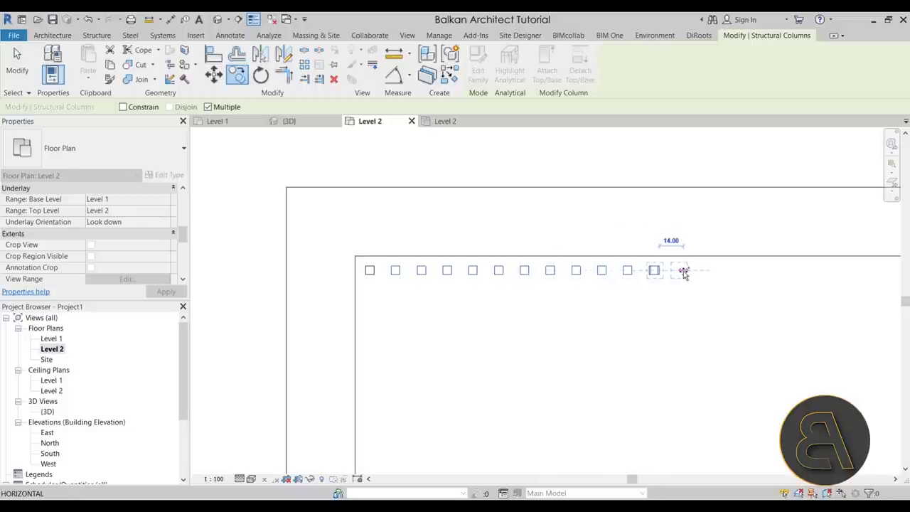
# Finish copying and delete the extra column overlapping the last one in the row.
pyautogui.press('Escape')
pyautogui.press('Escape')
pyautogui.scroll(3, 676, 270)
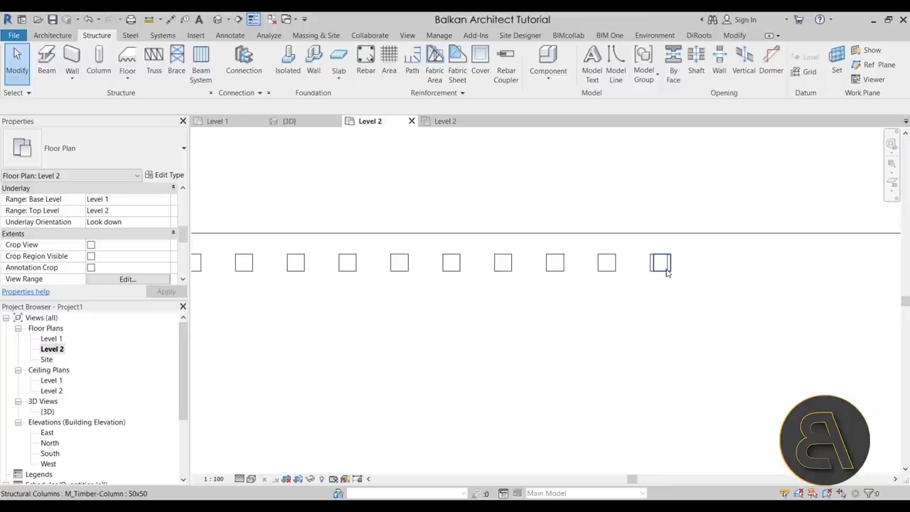
pyautogui.click(672, 273)
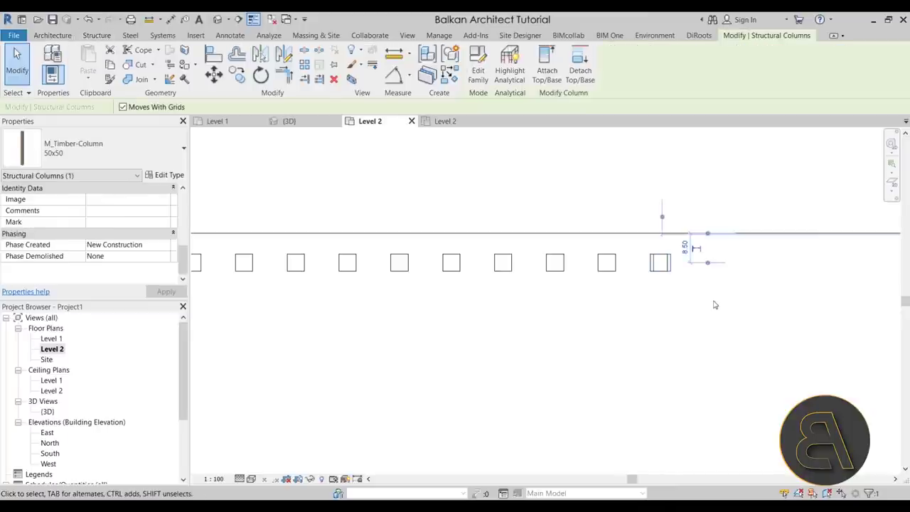
pyautogui.press('Escape')
# Copy the eleven columns after the corner one end to end along the upper wall until the row holds 45 columns.
pyautogui.scroll(-2, 671, 317)
pyautogui.moveTo(529, 310); pyautogui.dragTo(396, 206, button='middle')
pyautogui.moveTo(400, 237); pyautogui.dragTo(679, 384)
pyautogui.click(239, 77)
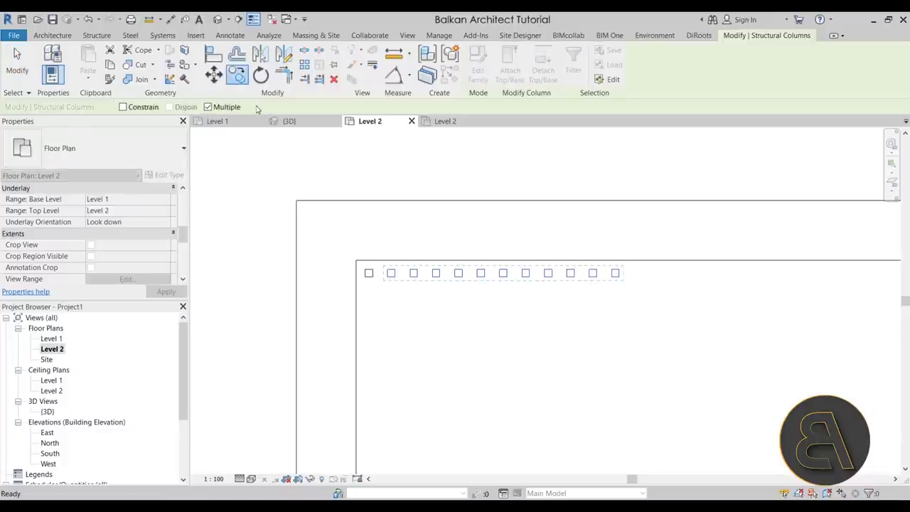
pyautogui.click(372, 274)
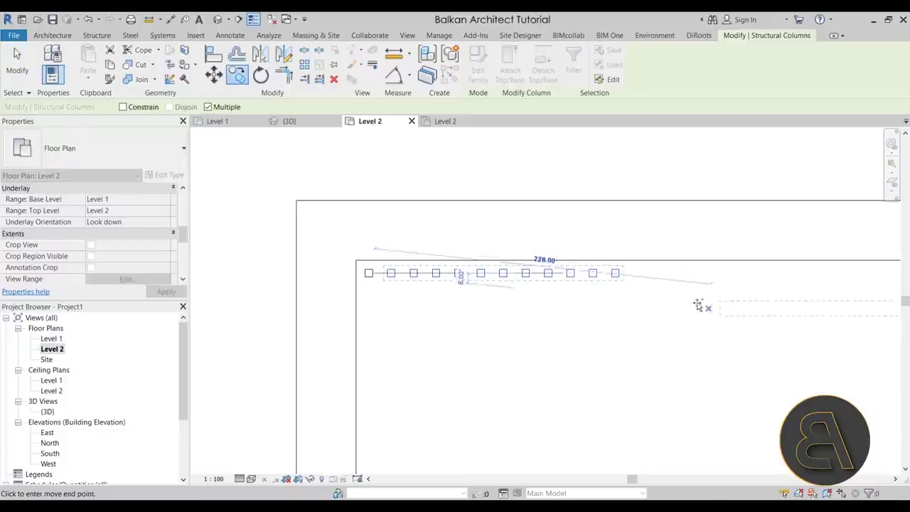
pyautogui.click(620, 273)
pyautogui.scroll(-3, 268, 315)
pyautogui.scroll(3, 406, 278)
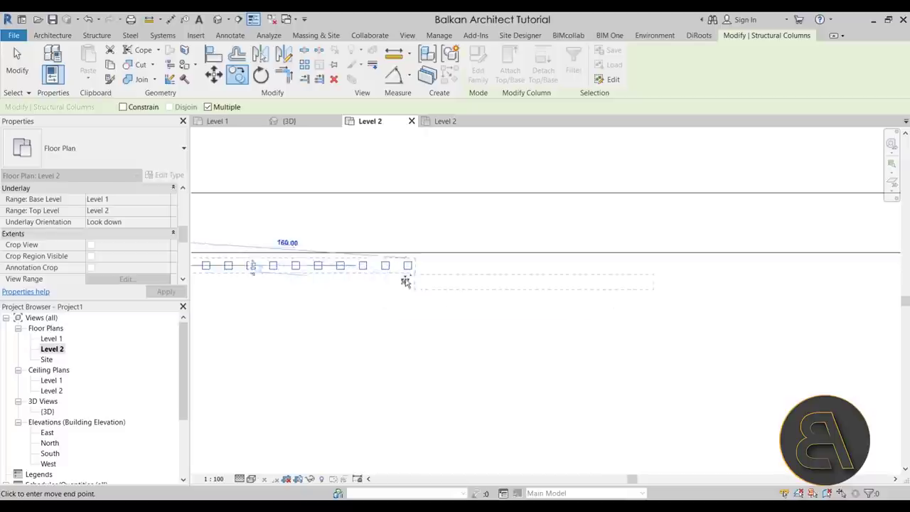
pyautogui.scroll(-2, 433, 297)
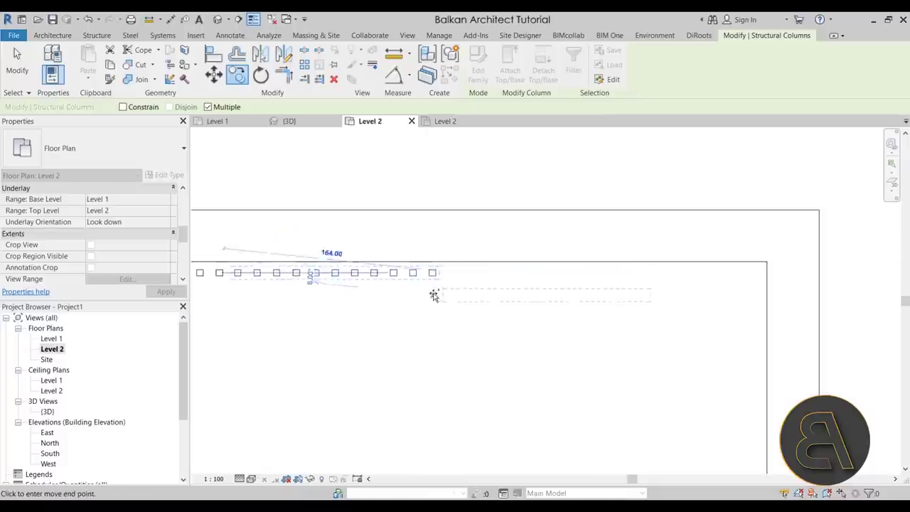
pyautogui.scroll(2, 433, 270)
pyautogui.click(456, 315)
pyautogui.press('Escape')
pyautogui.press('Escape')
pyautogui.scroll(-3, 711, 304)
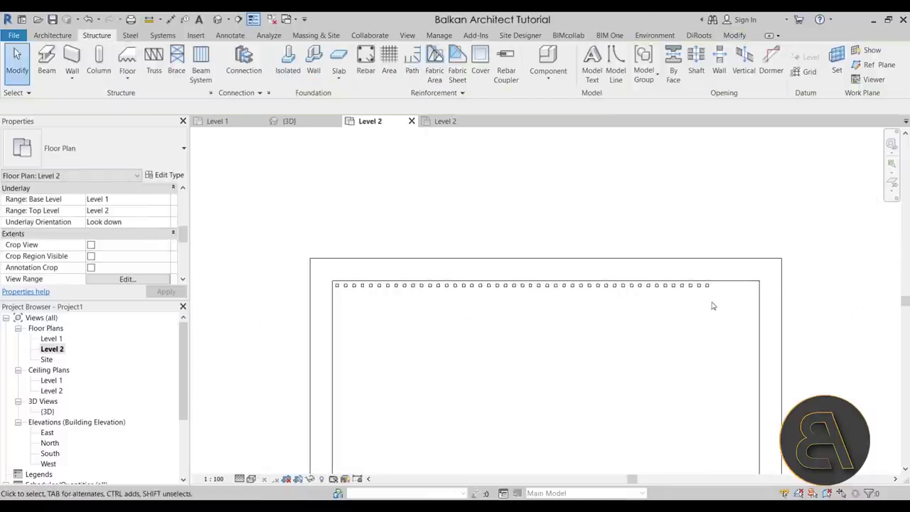
# Copy the whole 45-column row down the room six times at 15 cm intervals.
pyautogui.moveTo(266, 227); pyautogui.dragTo(708, 359)
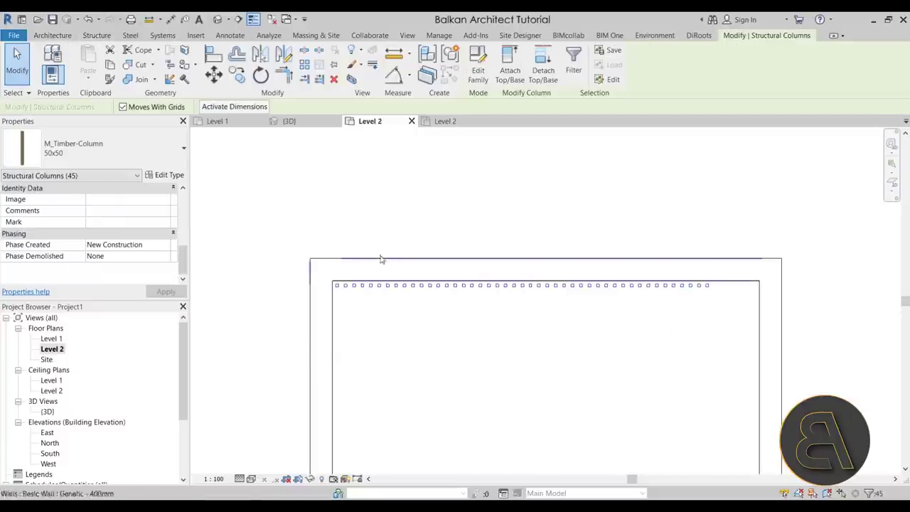
pyautogui.click(237, 75)
pyautogui.scroll(-1, 409, 367)
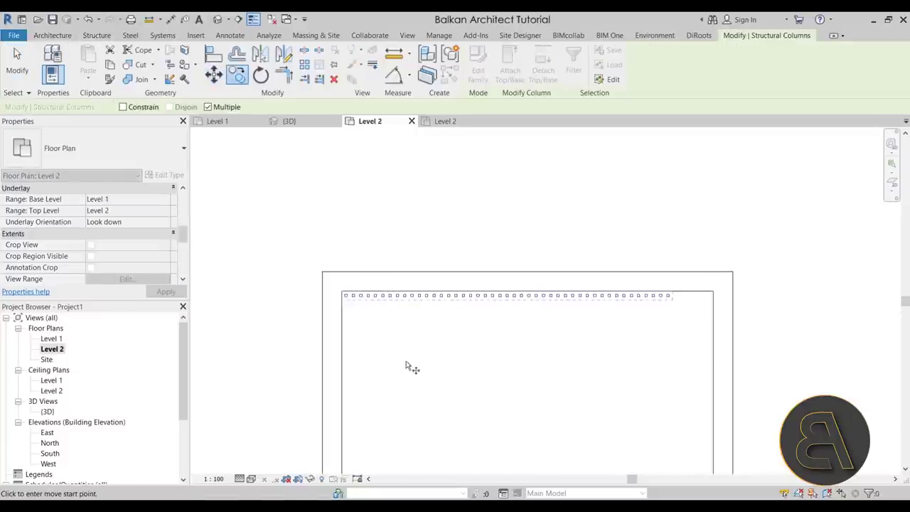
pyautogui.click(400, 317)
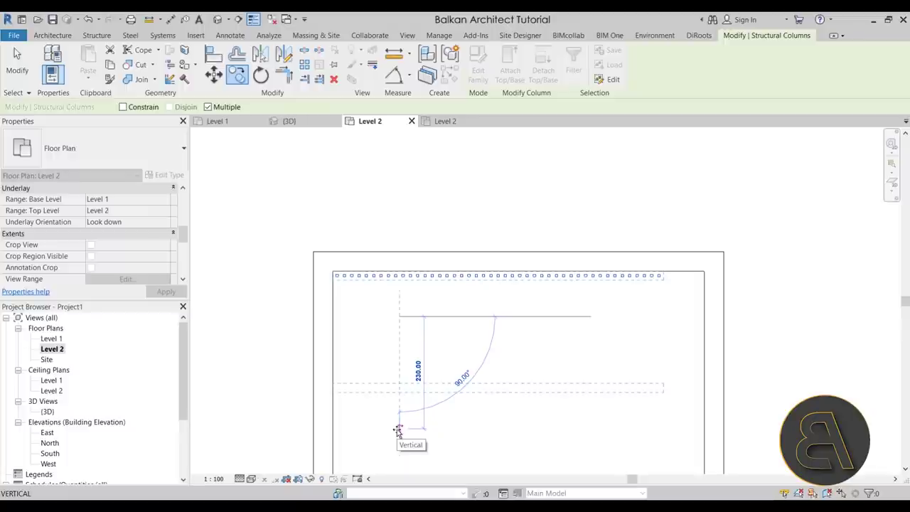
pyautogui.write('15')
pyautogui.press('Return')
pyautogui.write('15')
pyautogui.press('Return')
pyautogui.press('Return')
pyautogui.write('15')
pyautogui.press('Return')
pyautogui.write('15')
pyautogui.press('Return')
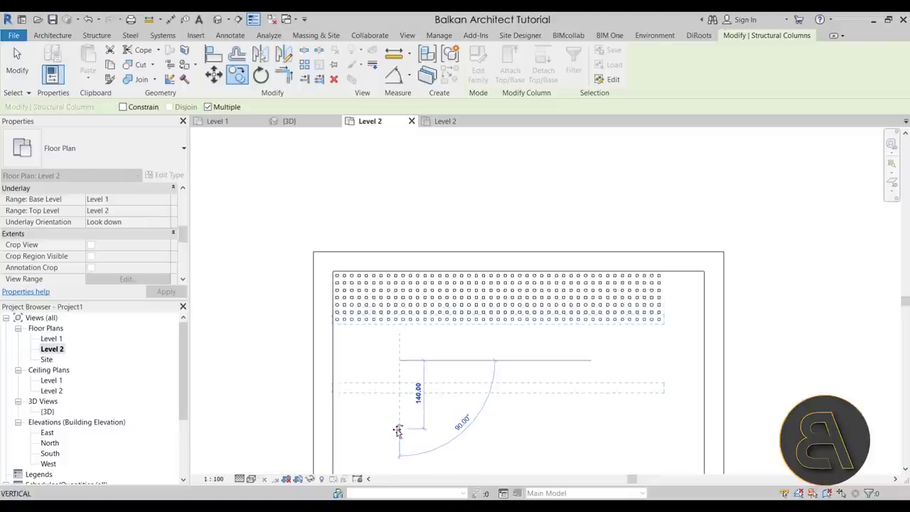
# Copy the block of six new rows down the room in repeated 90 cm offsets until the grid reaches the lower wall.
pyautogui.press('Escape')
pyautogui.press('Escape')
pyautogui.moveTo(292, 276); pyautogui.dragTo(680, 368)
pyautogui.press('c')
pyautogui.press('c')
pyautogui.scroll(2, 367, 307)
pyautogui.scroll(1, 367, 308)
pyautogui.click(317, 256)
pyautogui.scroll(3, 318, 334)
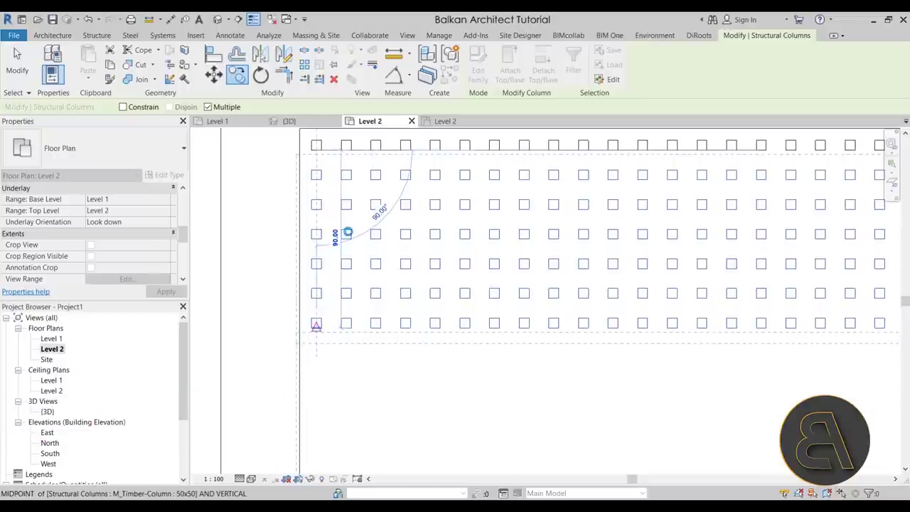
pyautogui.scroll(-3, 418, 244)
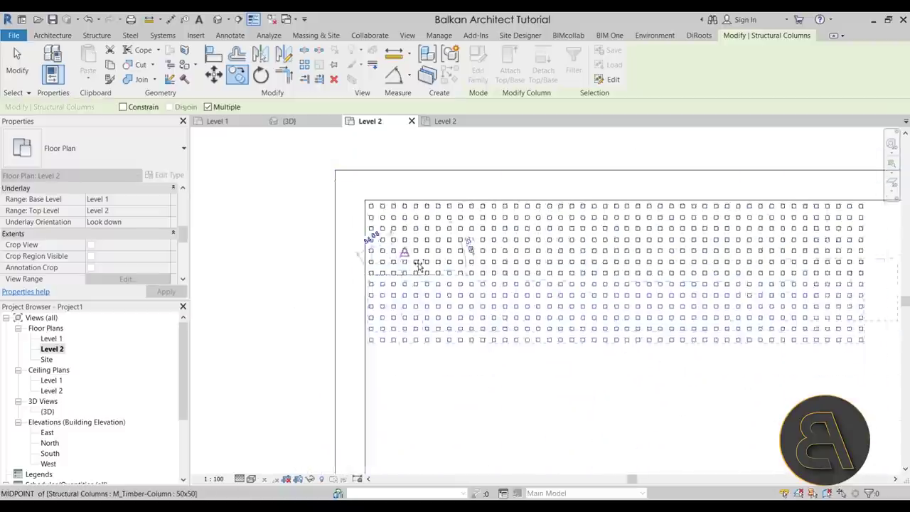
pyautogui.scroll(2, 375, 324)
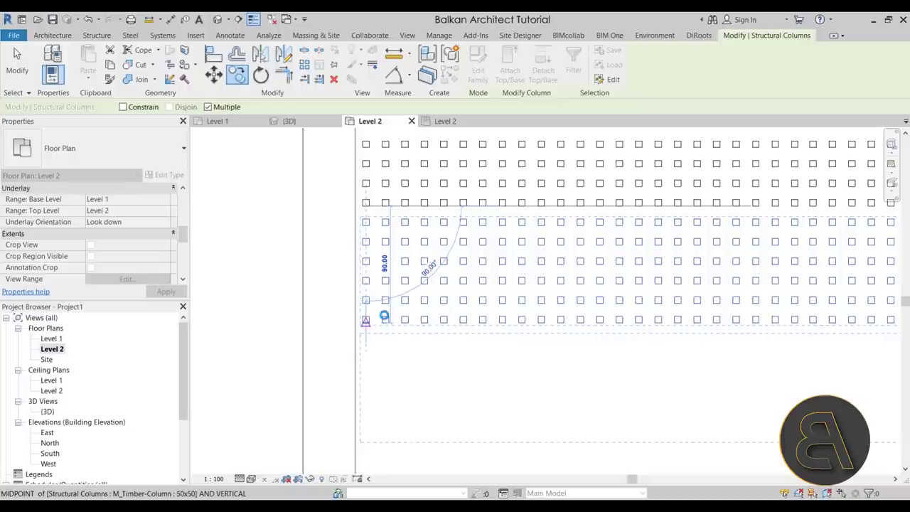
pyautogui.scroll(-4, 463, 295)
pyautogui.scroll(3, 396, 320)
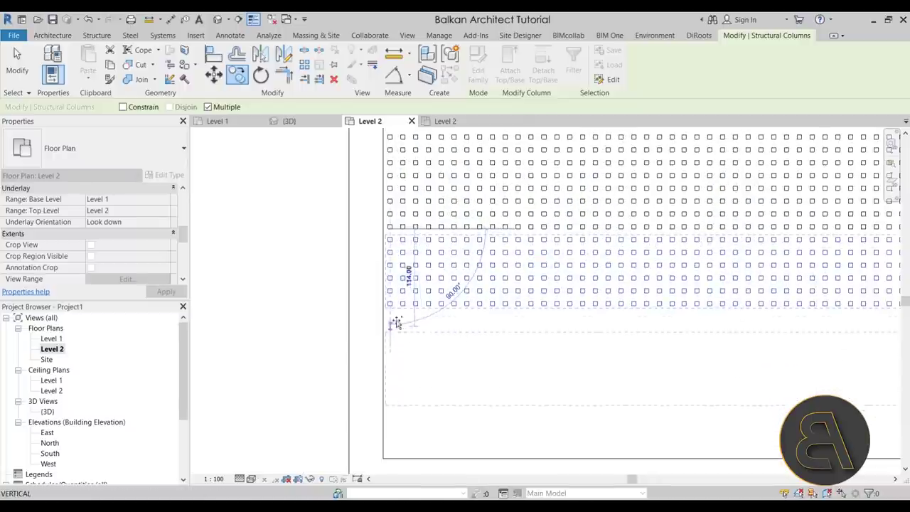
pyautogui.scroll(2, 395, 311)
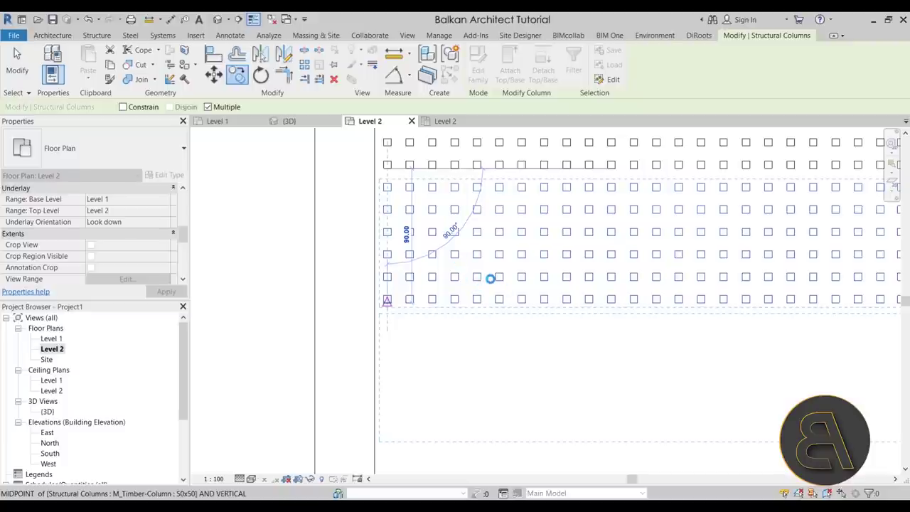
pyautogui.scroll(-6, 488, 283)
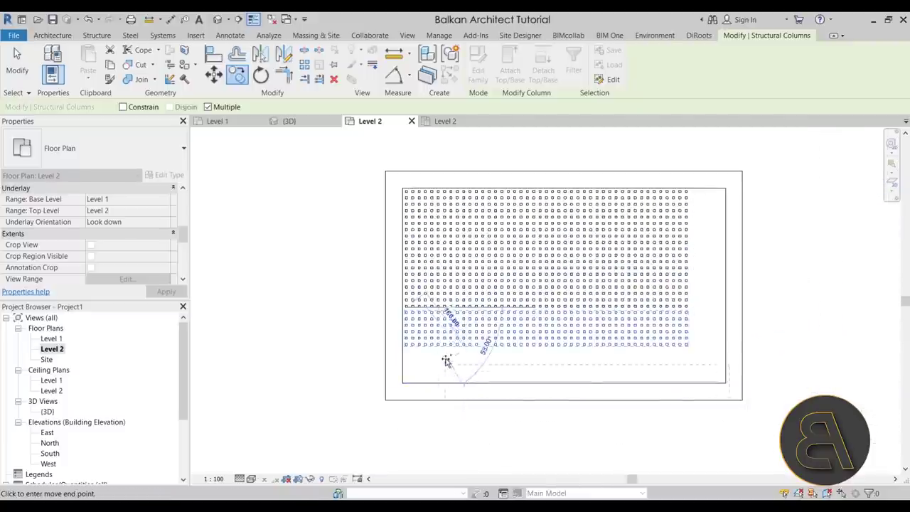
pyautogui.scroll(5, 446, 360)
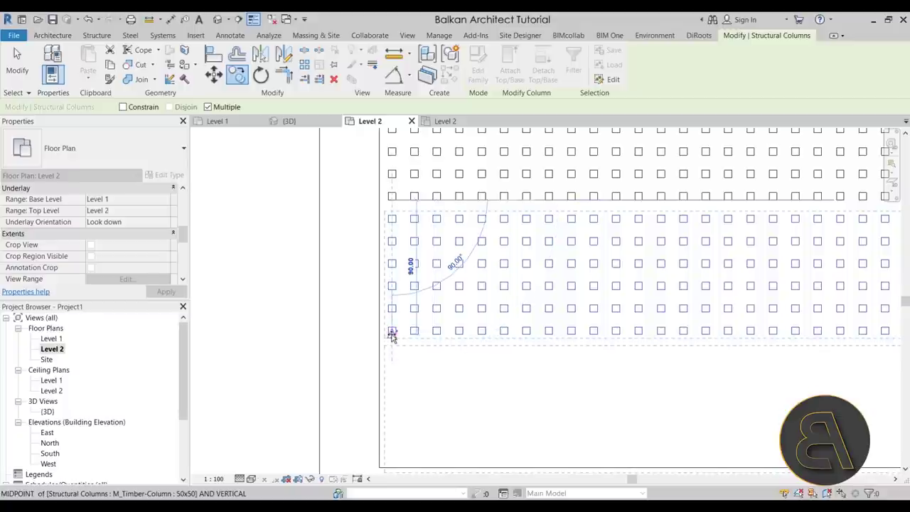
pyautogui.click(392, 331)
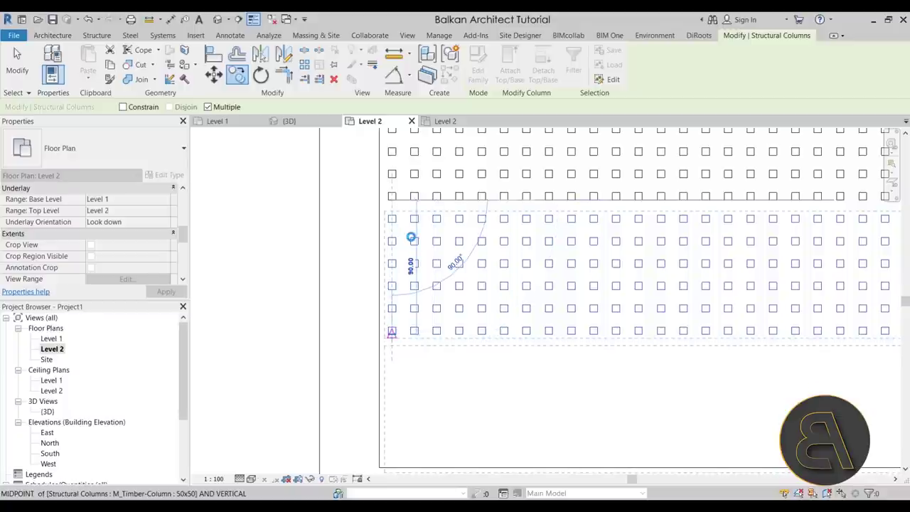
pyautogui.click(411, 237)
pyautogui.scroll(-3, 399, 252)
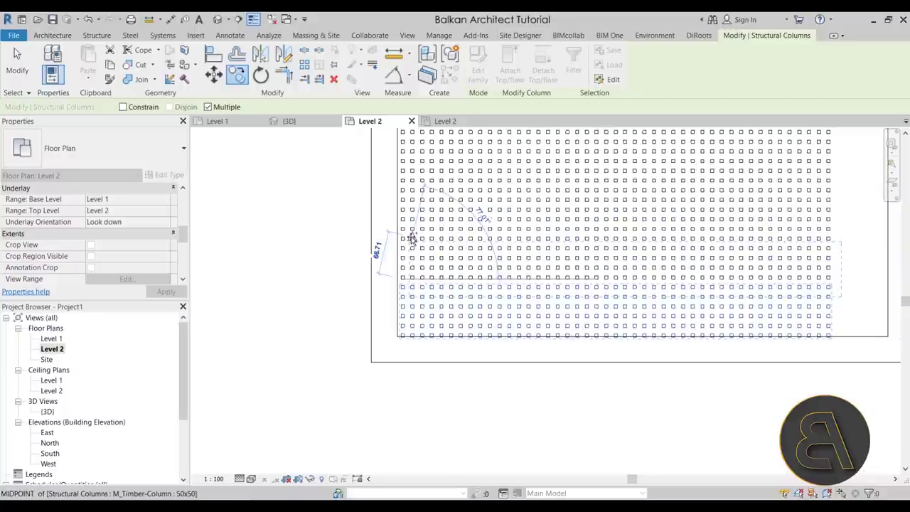
pyautogui.press('Escape')
pyautogui.press('Escape')
# Select the lowest row of columns overlapping the lower wall, exclude the wall from the selection, and delete that row.
pyautogui.scroll(-2, 381, 320)
pyautogui.scroll(1, 327, 347)
pyautogui.moveTo(325, 337); pyautogui.dragTo(790, 472)
pyautogui.scroll(-3, 677, 451)
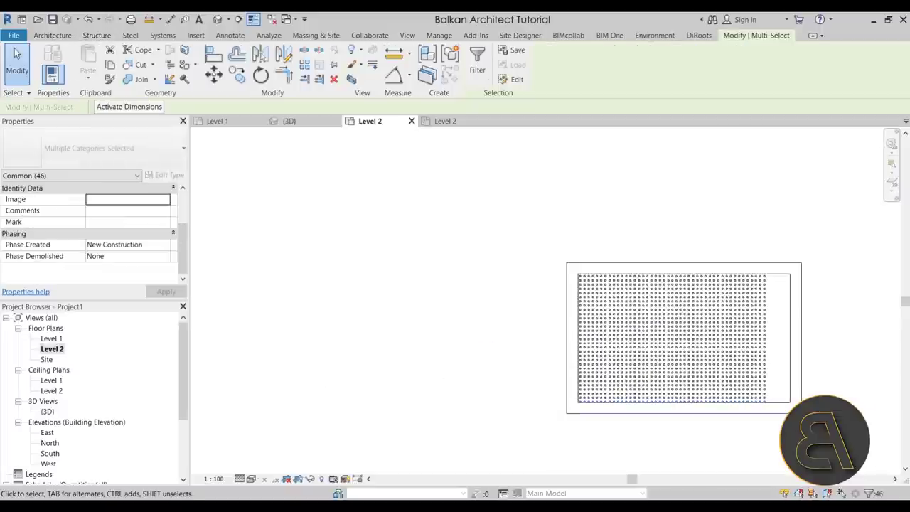
pyautogui.keyDown('shift'); pyautogui.click(777, 418); pyautogui.keyUp('shift')
pyautogui.press('Escape')
pyautogui.moveTo(772, 444); pyautogui.dragTo(542, 321, button='middle')
pyautogui.scroll(2, 555, 321)
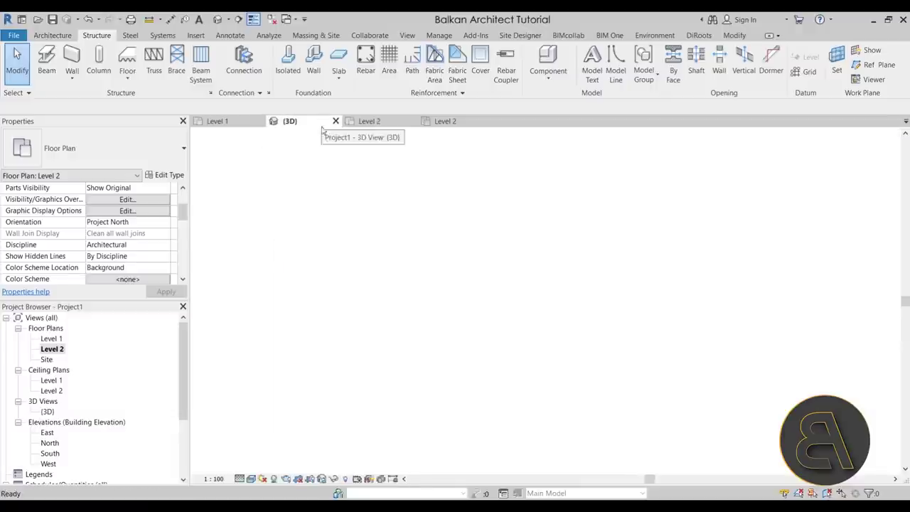
# Open the 3D view and examine the timber column grid from below the room.
pyautogui.click(328, 123)
pyautogui.scroll(-2, 618, 403)
pyautogui.keyDown('shift'); pyautogui.moveTo(618, 403); pyautogui.dragTo(493, 387, button='middle'); pyautogui.keyUp('shift')
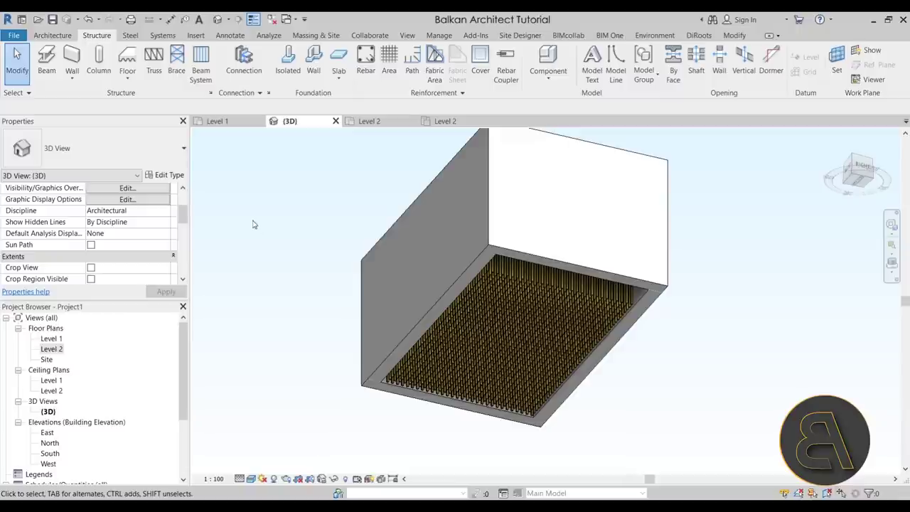
pyautogui.click(50, 36)
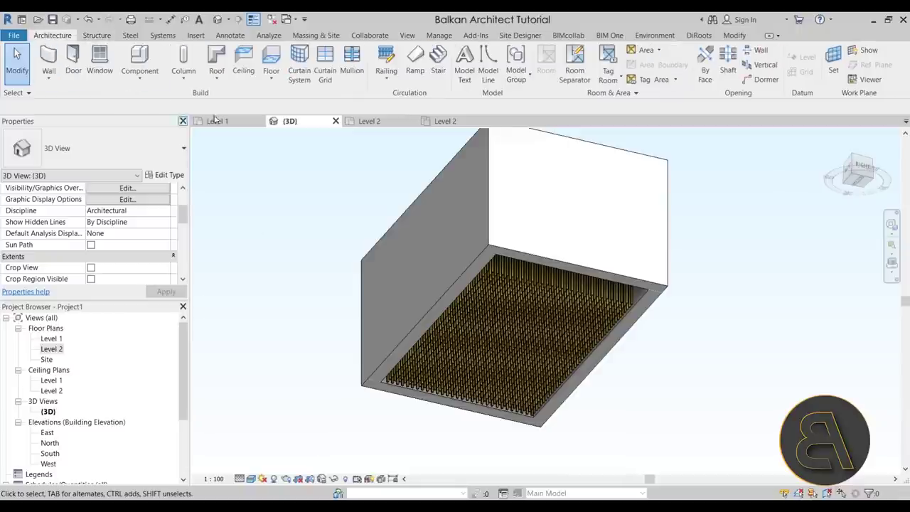
pyautogui.click(219, 78)
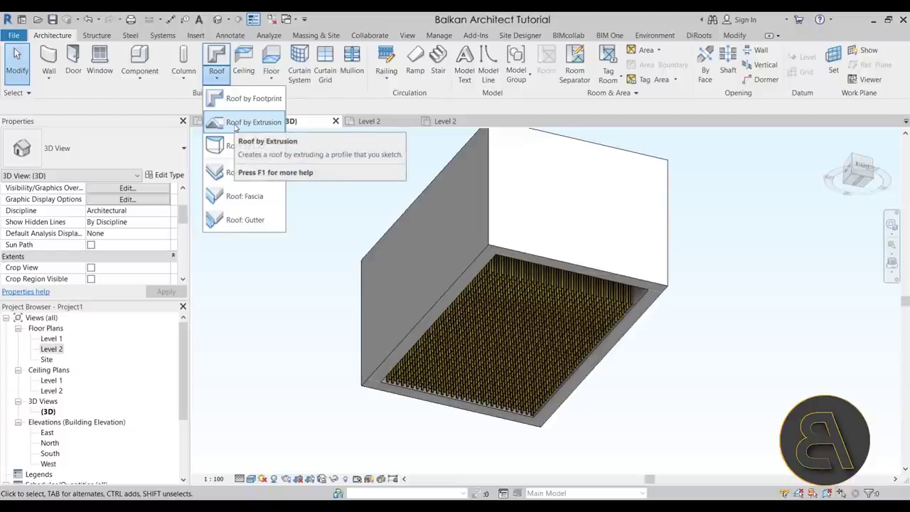
pyautogui.click(306, 315)
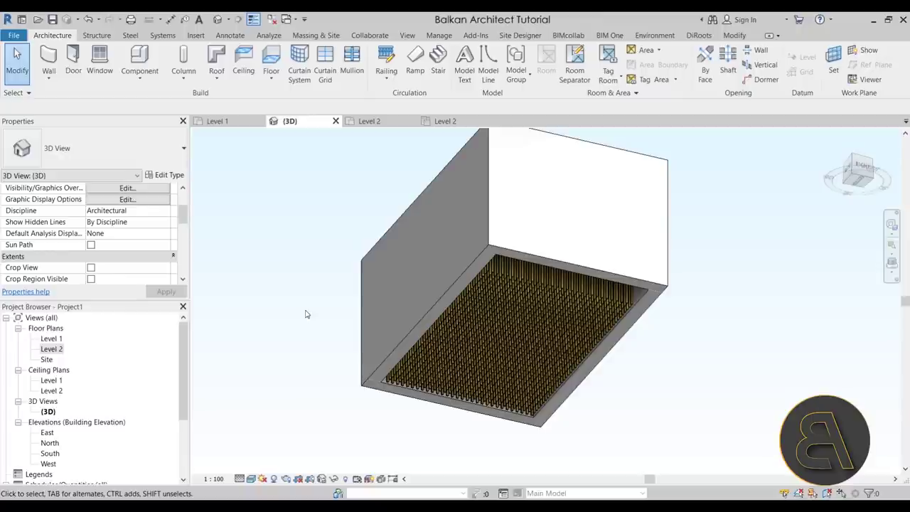
# Start an in-place mass with the default name and switch the 3D view to the hidden-line visual style.
pyautogui.click(309, 36)
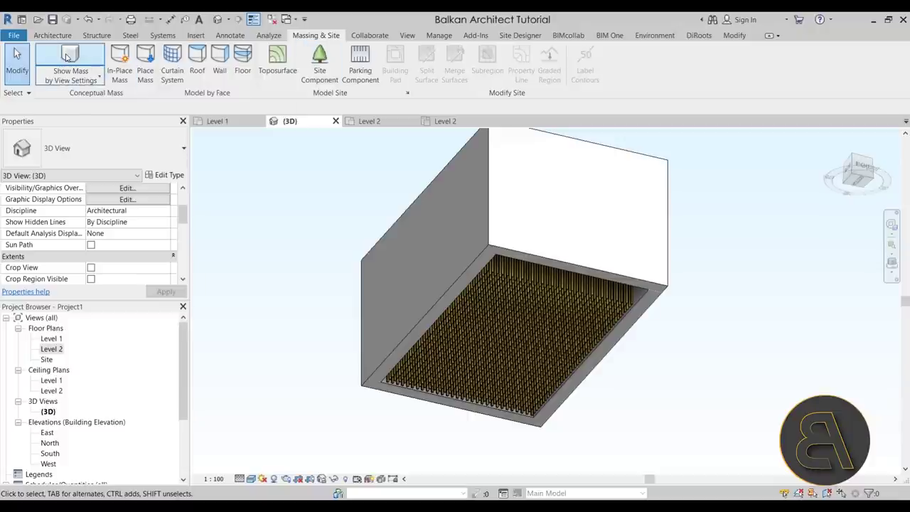
pyautogui.click(119, 62)
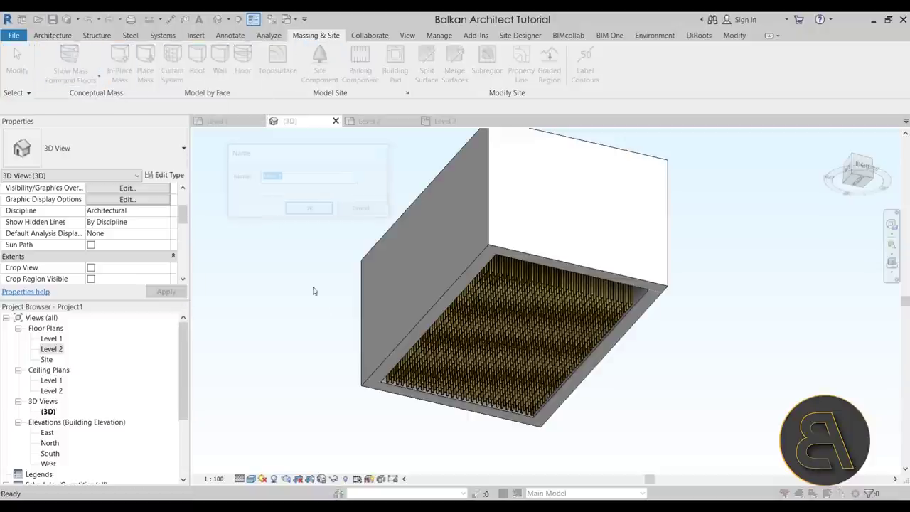
pyautogui.click(288, 208)
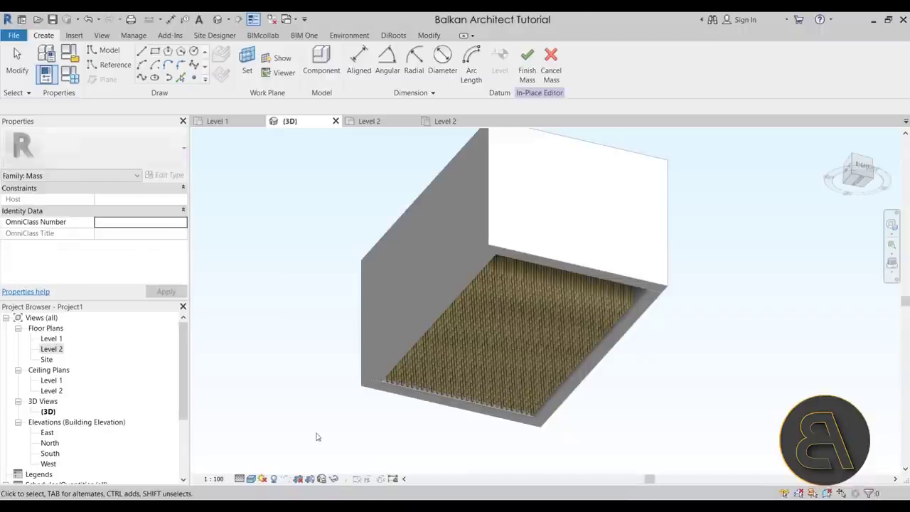
pyautogui.click(253, 478)
pyautogui.click(269, 418)
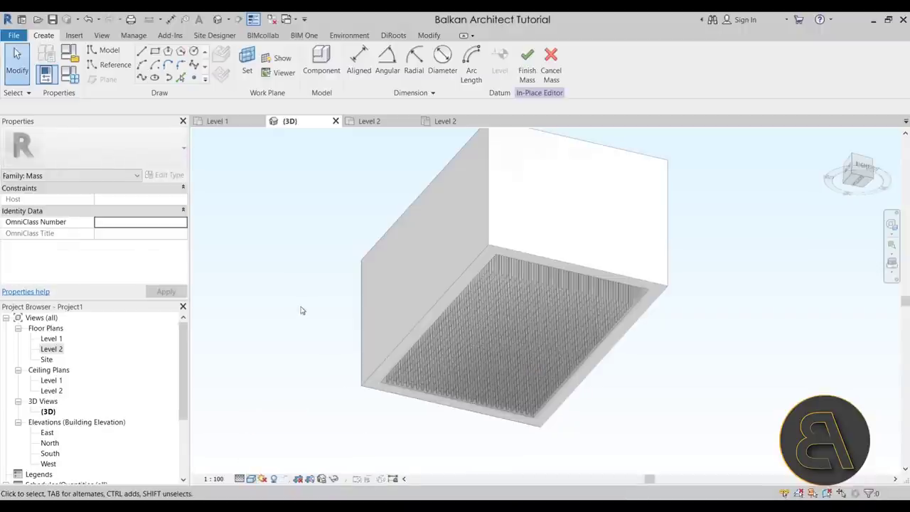
# Set the outer face of the front wall as the work plane for a model spline, drawing on the work plane.
pyautogui.keyDown('shift'); pyautogui.moveTo(285, 465); pyautogui.dragTo(383, 310, button='middle'); pyautogui.keyUp('shift')
pyautogui.scroll(-2, 319, 322)
pyautogui.moveTo(470, 390); pyautogui.dragTo(394, 398, button='middle')
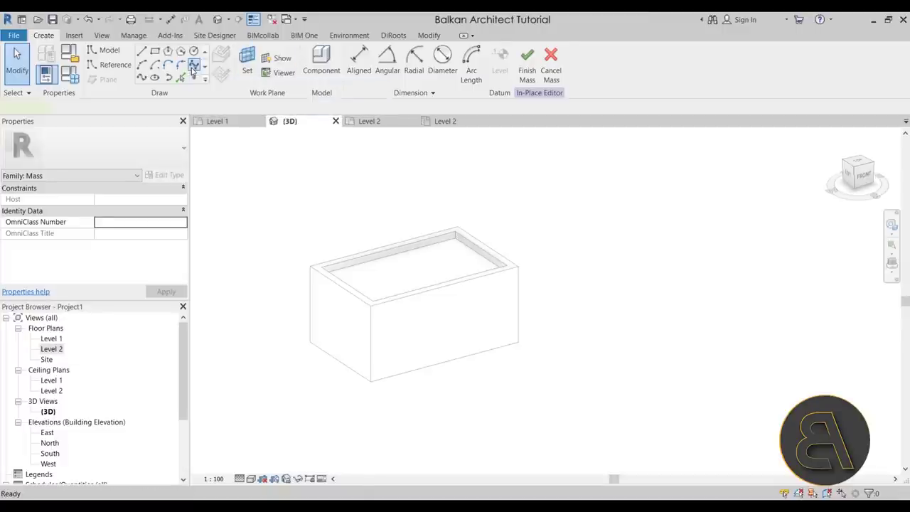
pyautogui.click(192, 66)
pyautogui.click(246, 63)
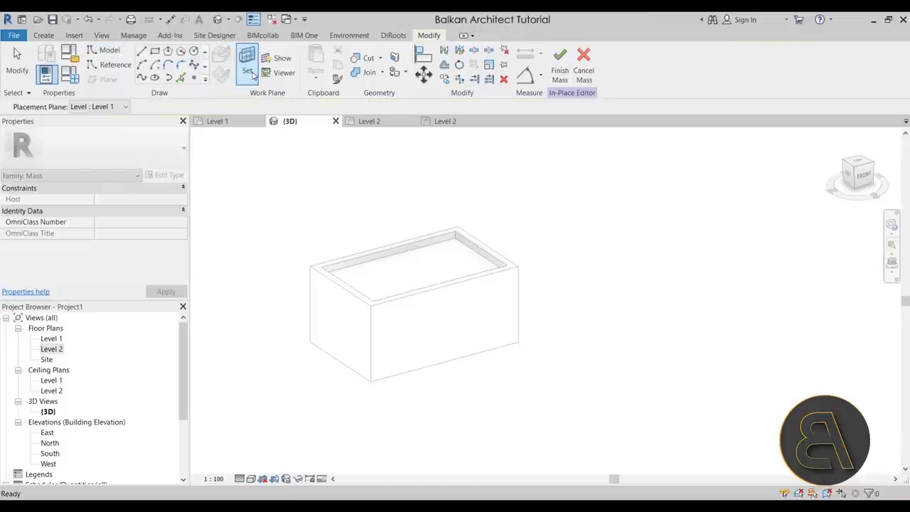
pyautogui.click(417, 300)
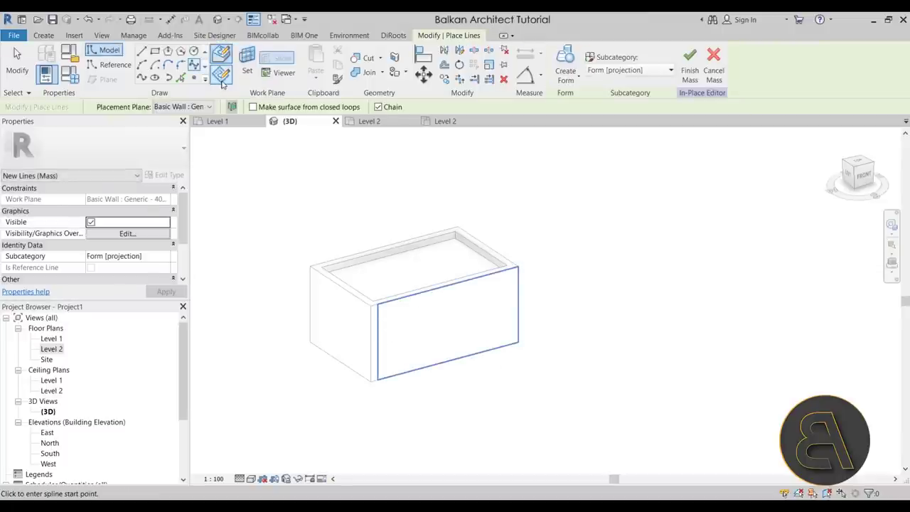
pyautogui.click(221, 74)
pyautogui.keyDown('shift'); pyautogui.moveTo(494, 346); pyautogui.dragTo(354, 325, button='middle'); pyautogui.keyUp('shift')
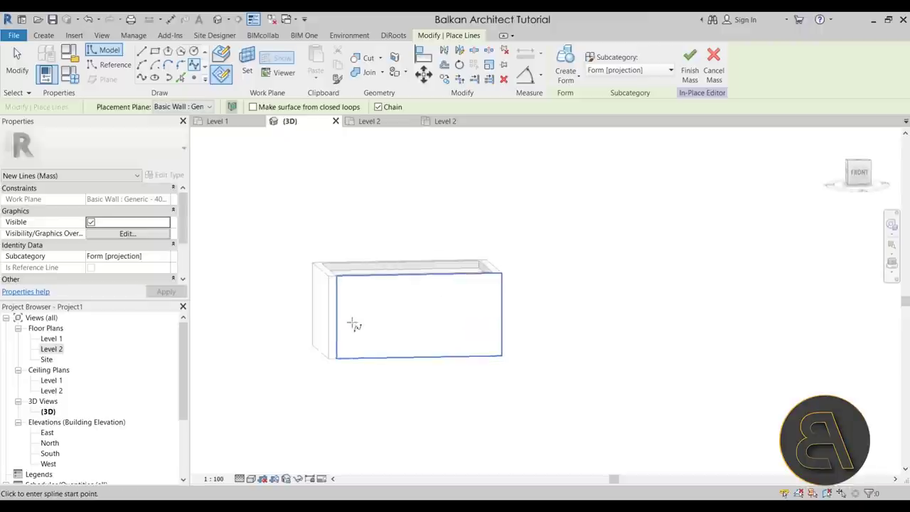
# Draw a wavy spline across the upper part of the front wall face, extending slightly past both ends.
pyautogui.scroll(2, 349, 321)
pyautogui.click(317, 307)
pyautogui.click(349, 279)
pyautogui.click(380, 306)
pyautogui.click(436, 302)
pyautogui.click(502, 263)
pyautogui.click(512, 303)
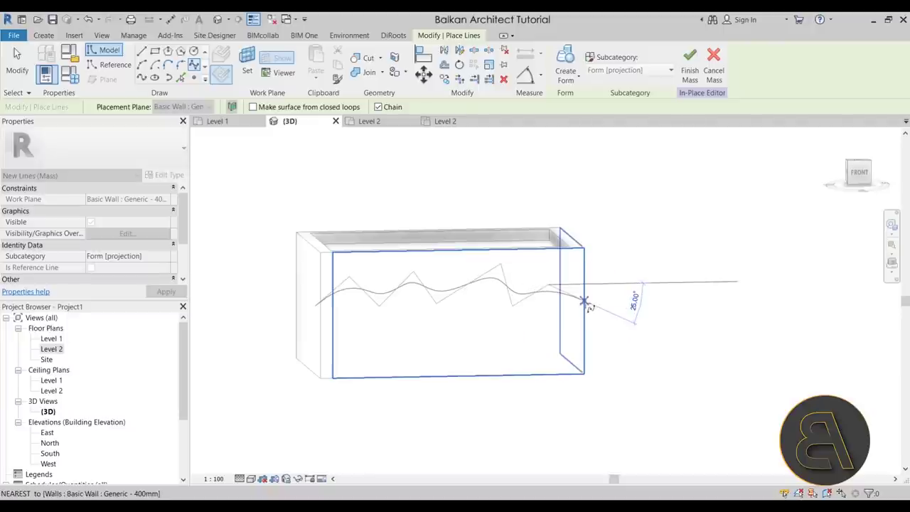
pyautogui.click(599, 297)
pyautogui.press('Escape')
pyautogui.press('Escape')
# Set the outer face of the back wall as the work plane for a second model spline.
pyautogui.keyDown('shift'); pyautogui.moveTo(433, 302); pyautogui.dragTo(369, 270, button='middle'); pyautogui.keyUp('shift')
pyautogui.click(248, 63)
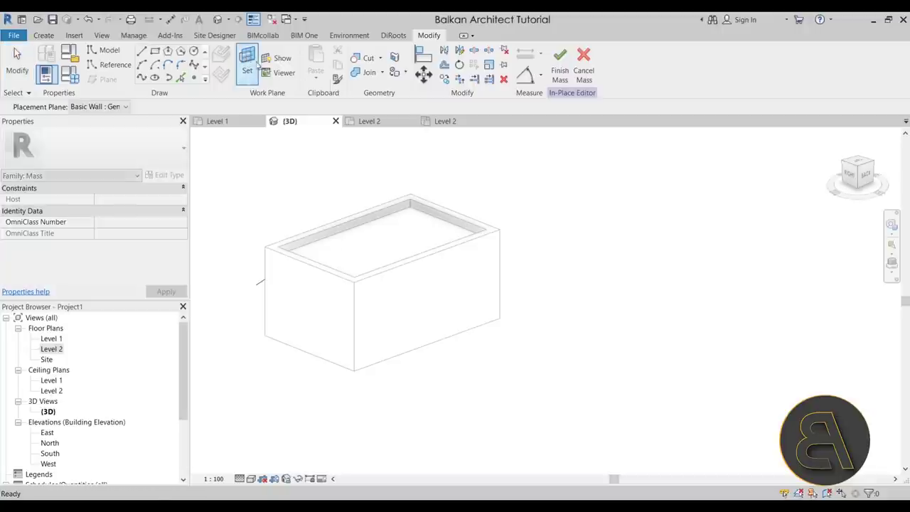
pyautogui.click(425, 258)
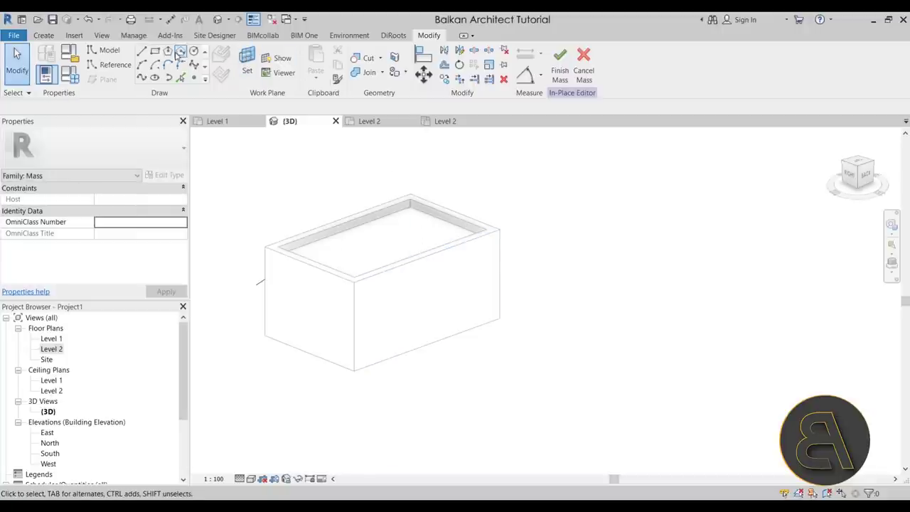
pyautogui.click(193, 66)
pyautogui.scroll(2, 462, 256)
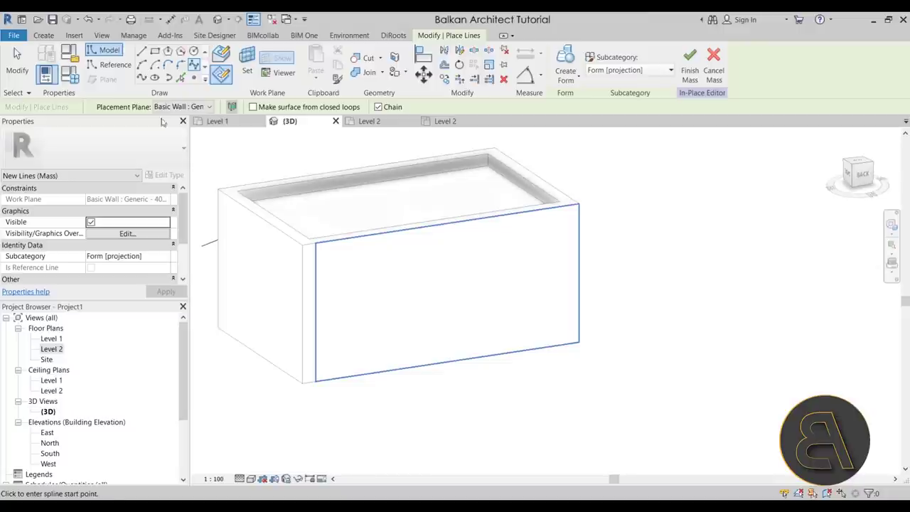
pyautogui.click(220, 77)
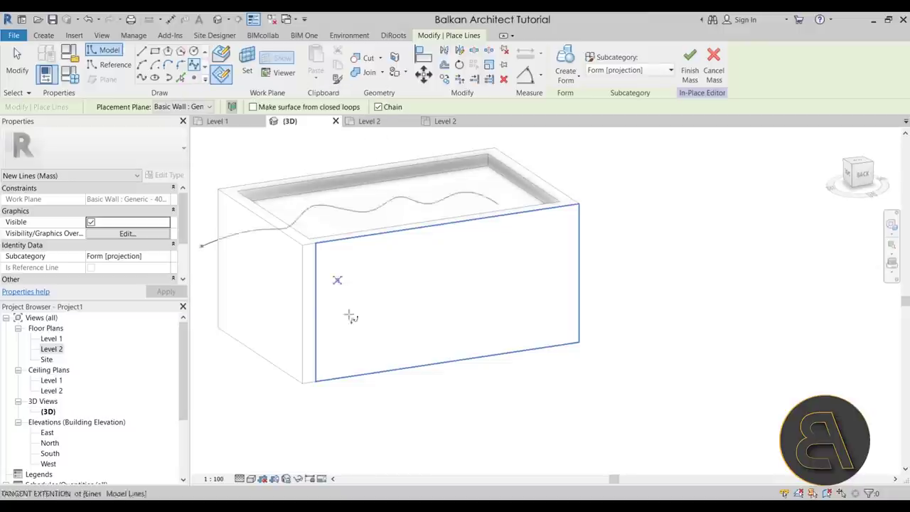
# Draw a wavy spline across the upper part of the back wall face, running past both ends.
pyautogui.click(334, 298)
pyautogui.click(447, 275)
pyautogui.click(514, 242)
pyautogui.click(529, 270)
pyautogui.click(598, 232)
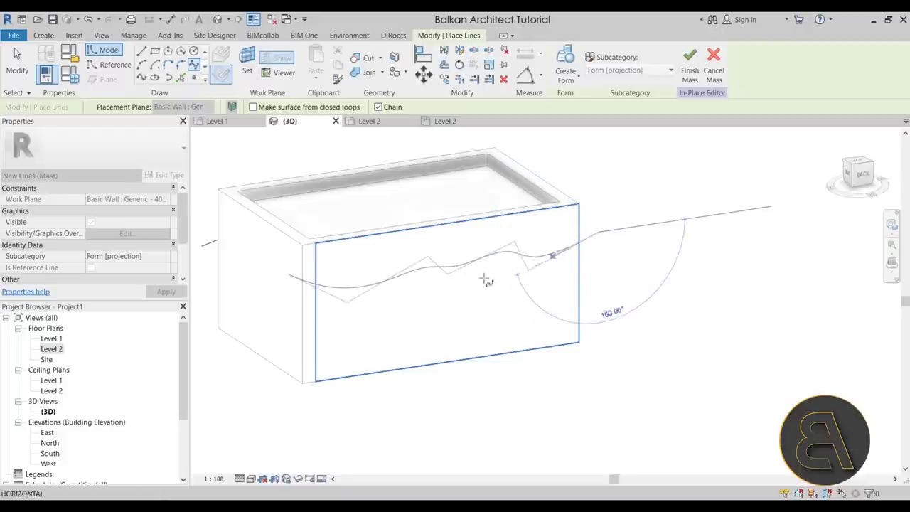
pyautogui.press('Escape')
pyautogui.press('Escape')
pyautogui.click(445, 273)
pyautogui.keyDown('shift'); pyautogui.moveTo(433, 317); pyautogui.dragTo(512, 186, button='middle'); pyautogui.keyUp('shift')
pyautogui.press('Escape')
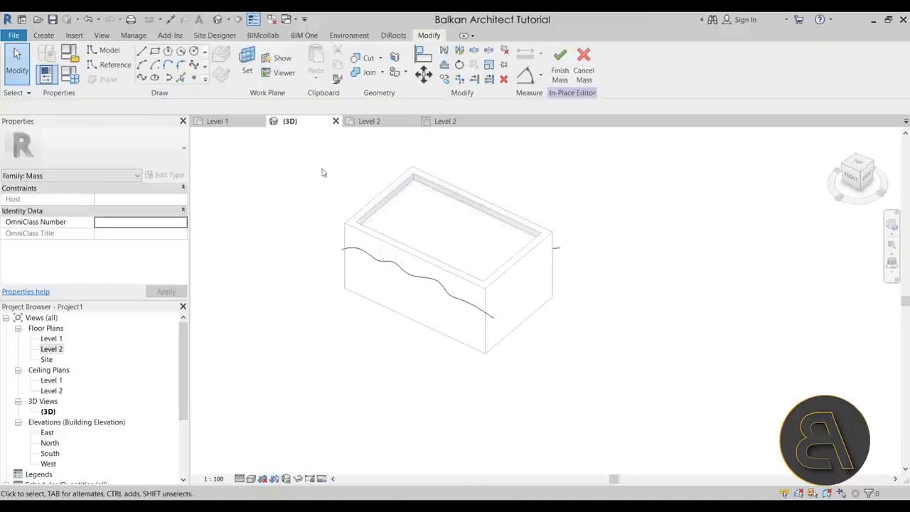
# In the Level 1 plan, draw a horizontal reference plane through the middle of the room and name it ref 1.
pyautogui.click(235, 123)
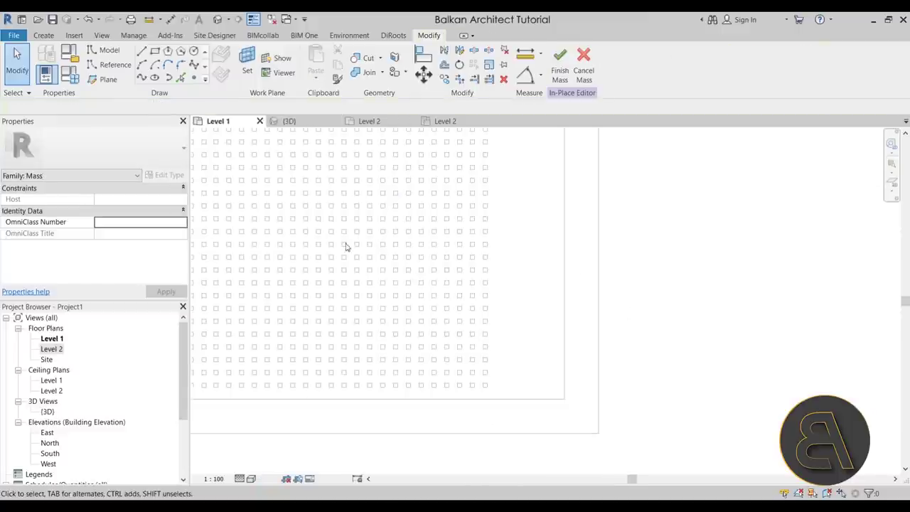
pyautogui.click(108, 79)
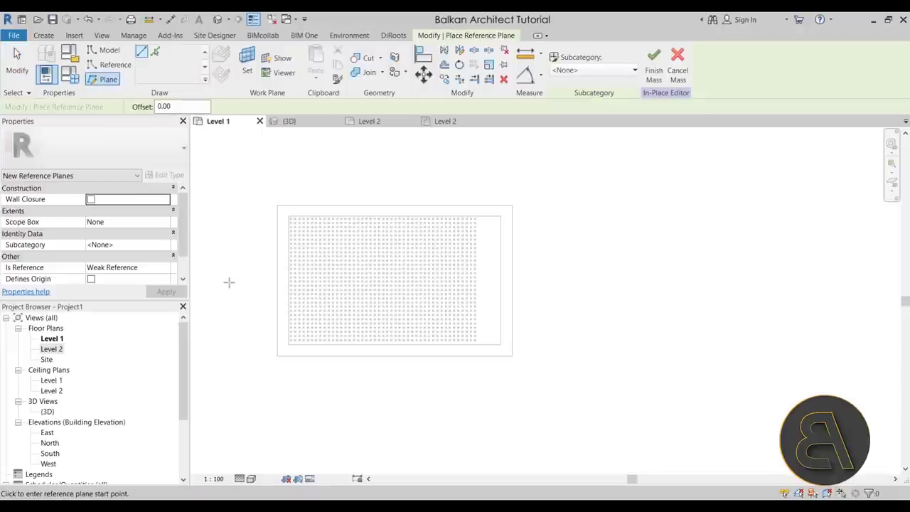
pyautogui.click(229, 282)
pyautogui.click(671, 280)
pyautogui.press('Escape')
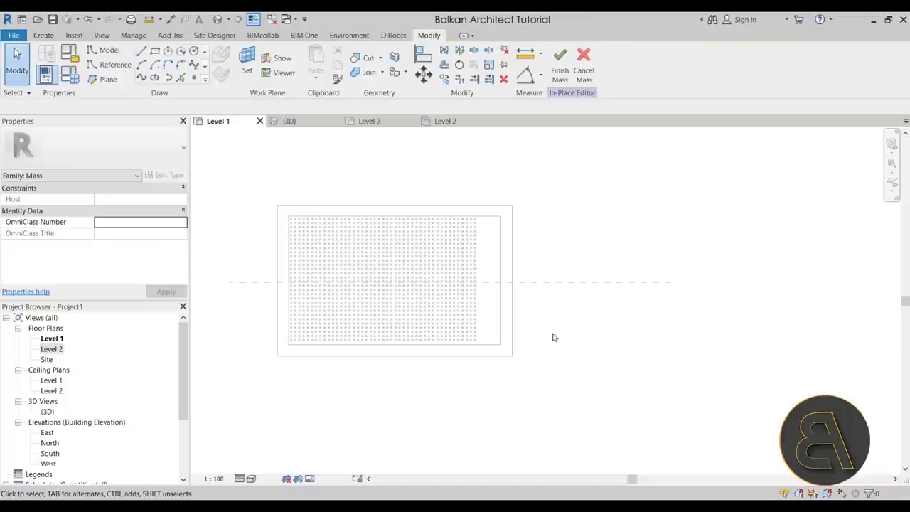
pyautogui.click(250, 284)
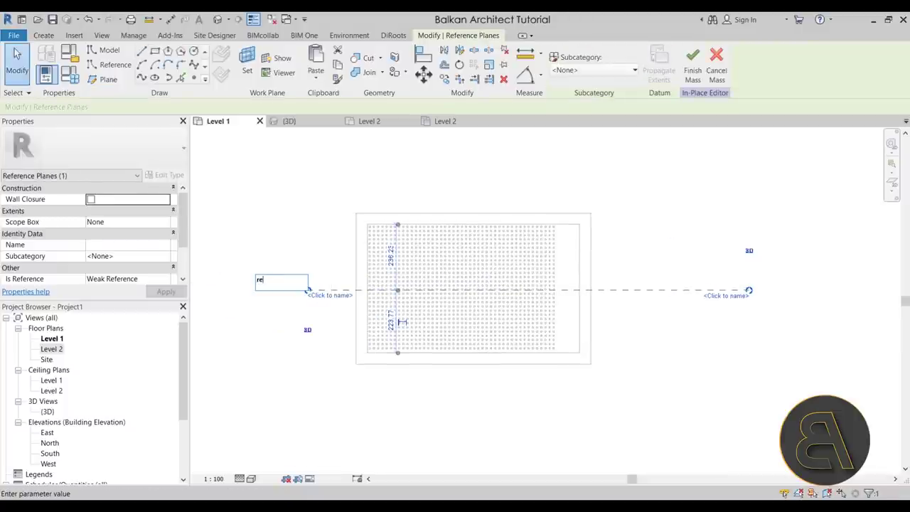
pyautogui.press('Return')
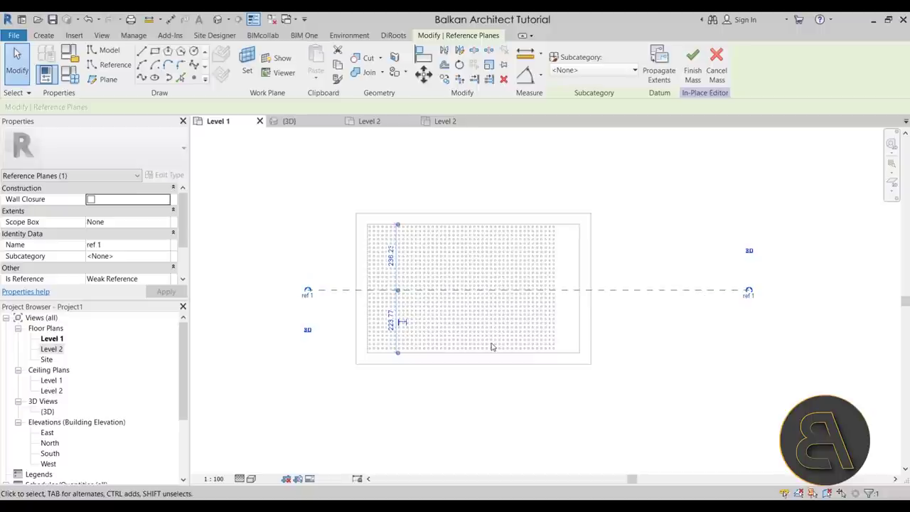
pyautogui.press('Escape')
# In the 3D view, start a model spline with the reference plane ref 1 as its placement plane.
pyautogui.click(331, 124)
pyautogui.moveTo(325, 148)
pyautogui.keyDown('shift'); pyautogui.mouseDown(button='middle')
pyautogui.moveTo(473, 268)
pyautogui.moveTo(664, 246)
pyautogui.moveTo(569, 249)
pyautogui.mouseUp(button='middle'); pyautogui.keyUp('shift')
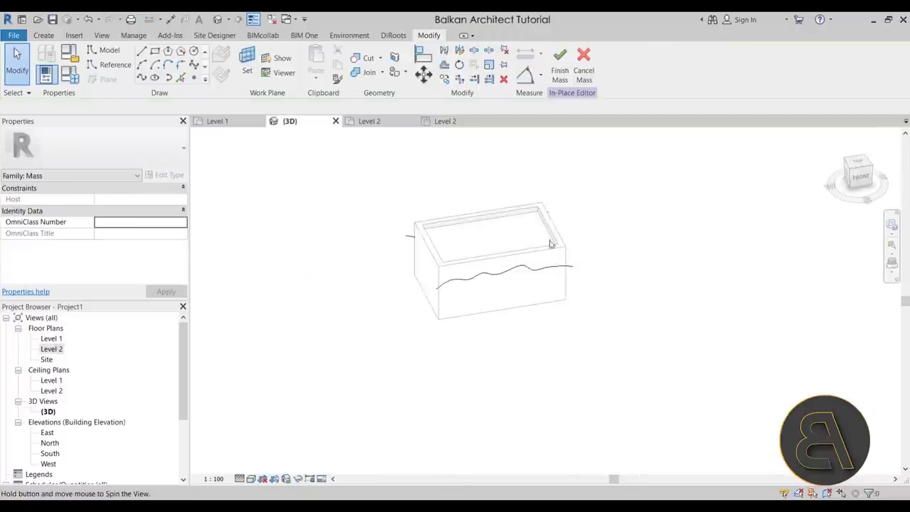
pyautogui.click(193, 65)
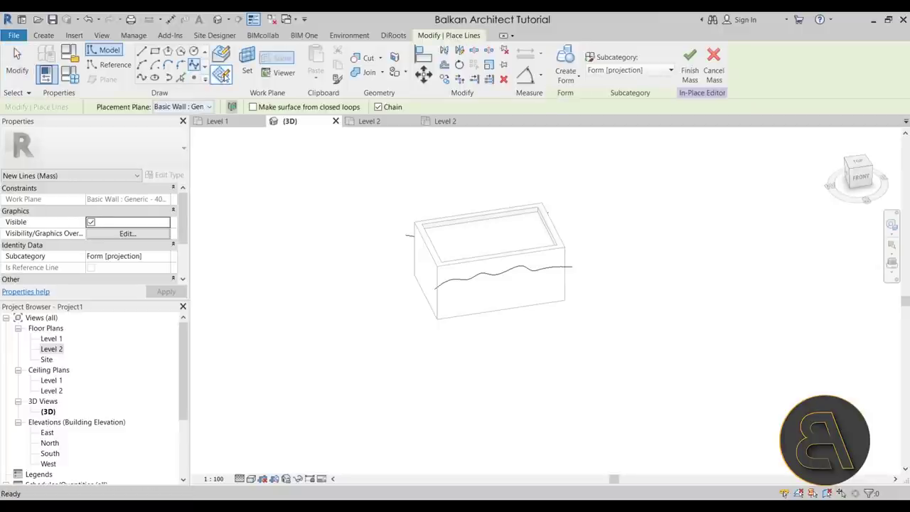
pyautogui.click(205, 105)
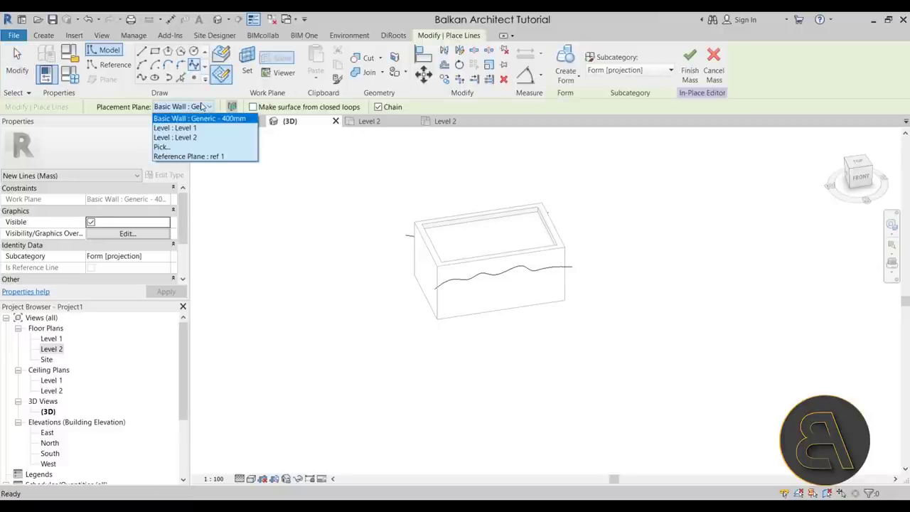
pyautogui.click(189, 155)
pyautogui.keyDown('shift'); pyautogui.moveTo(434, 260); pyautogui.dragTo(463, 211, button='middle'); pyautogui.keyUp('shift')
pyautogui.scroll(4, 402, 288)
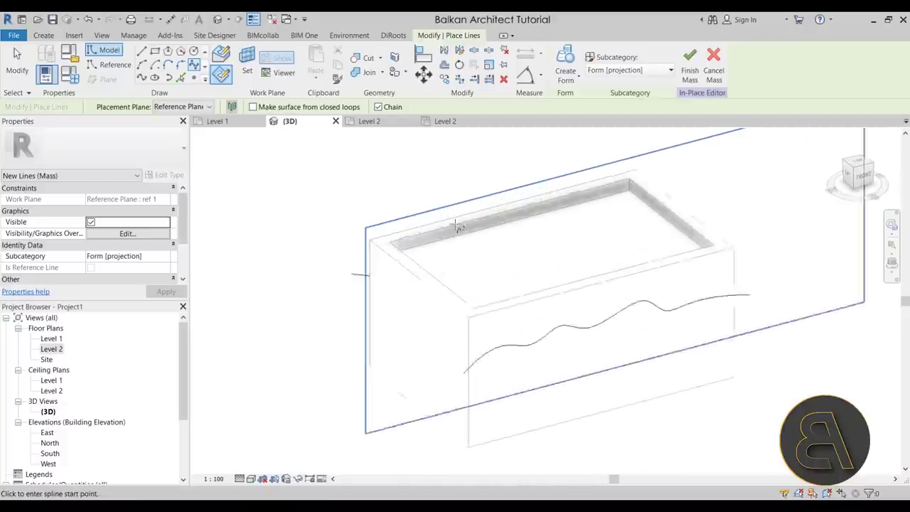
# Draw a third wavy spline on the middle reference plane, extending past both side walls.
pyautogui.click(402, 314)
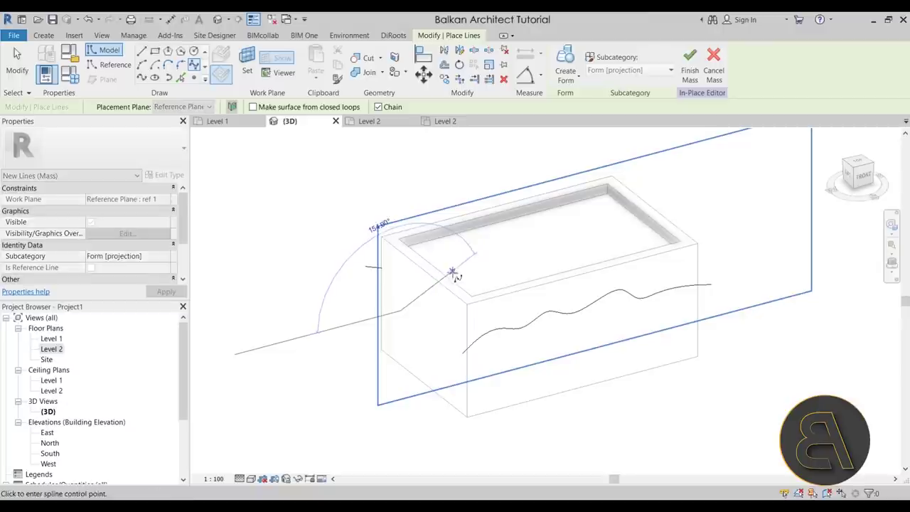
pyautogui.moveTo(451, 280)
pyautogui.keyDown('shift'); pyautogui.mouseDown(button='middle')
pyautogui.moveTo(480, 310)
pyautogui.moveTo(436, 214)
pyautogui.moveTo(462, 238)
pyautogui.moveTo(445, 271)
pyautogui.mouseUp(button='middle'); pyautogui.keyUp('shift')
pyautogui.click(593, 279)
pyautogui.click(649, 240)
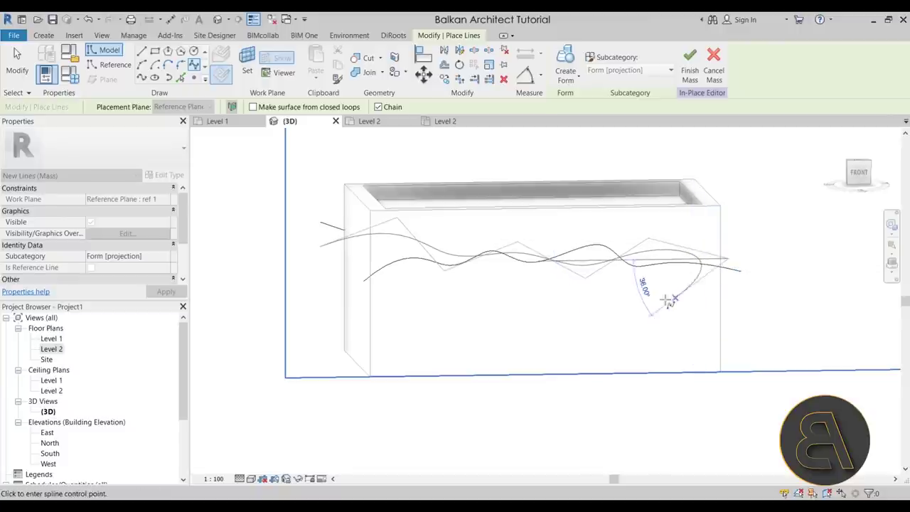
pyautogui.press('Escape')
pyautogui.press('Escape')
pyautogui.keyDown('shift'); pyautogui.moveTo(646, 299); pyautogui.dragTo(583, 355, button='middle'); pyautogui.keyUp('shift')
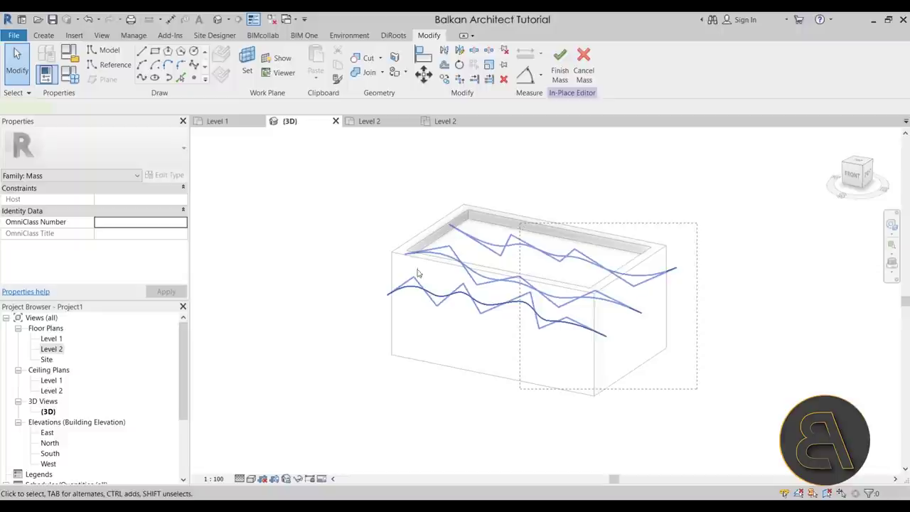
# Select the three wavy splines, create a surface form from them, and finish the in-place mass.
pyautogui.moveTo(417, 271); pyautogui.dragTo(660, 334)
pyautogui.press('Escape')
pyautogui.keyDown('shift'); pyautogui.moveTo(716, 359); pyautogui.dragTo(676, 323, button='middle'); pyautogui.keyUp('shift')
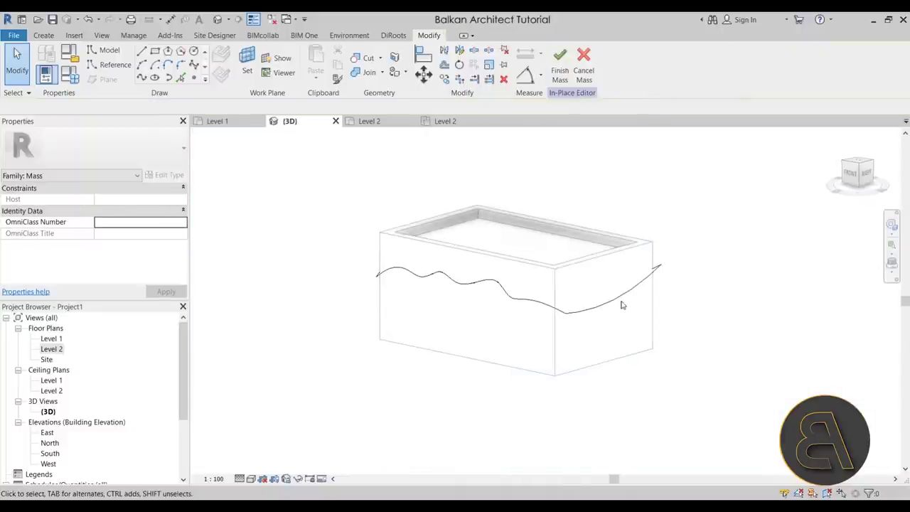
pyautogui.click(592, 318)
pyautogui.keyDown('shift'); pyautogui.moveTo(591, 317); pyautogui.dragTo(630, 391, button='middle'); pyautogui.keyUp('shift')
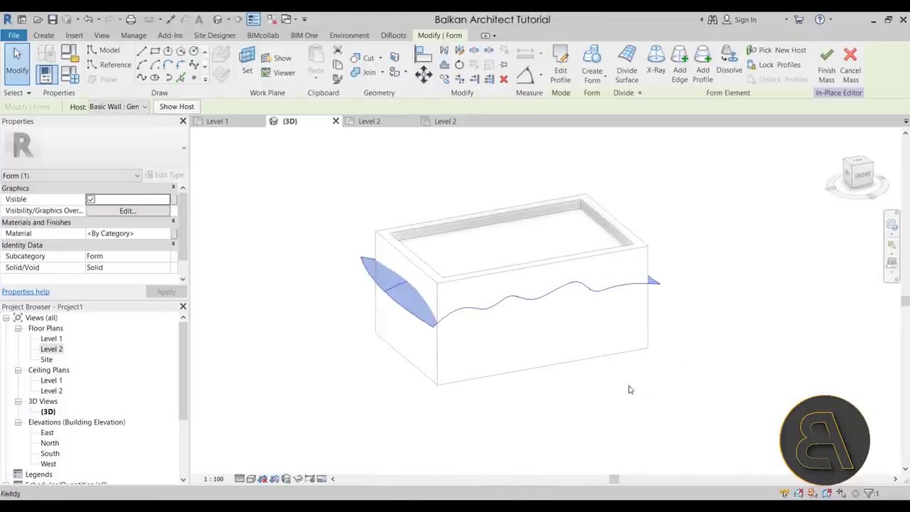
pyautogui.press('Escape')
pyautogui.click(559, 69)
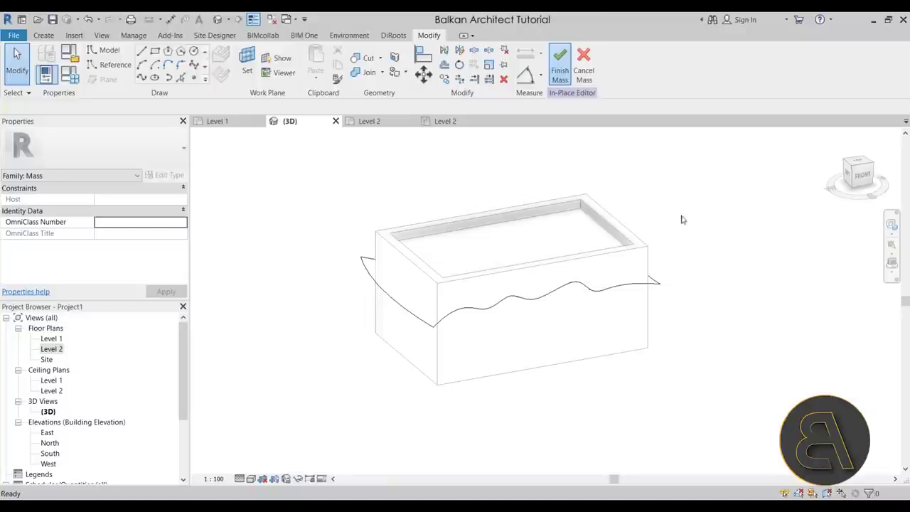
# Start a Roof by Face for the wavy mass and choose the Basic Roof type Generic - 125mm.
pyautogui.click(412, 327)
pyautogui.keyDown('shift'); pyautogui.moveTo(413, 327); pyautogui.dragTo(354, 263, button='middle'); pyautogui.keyUp('shift')
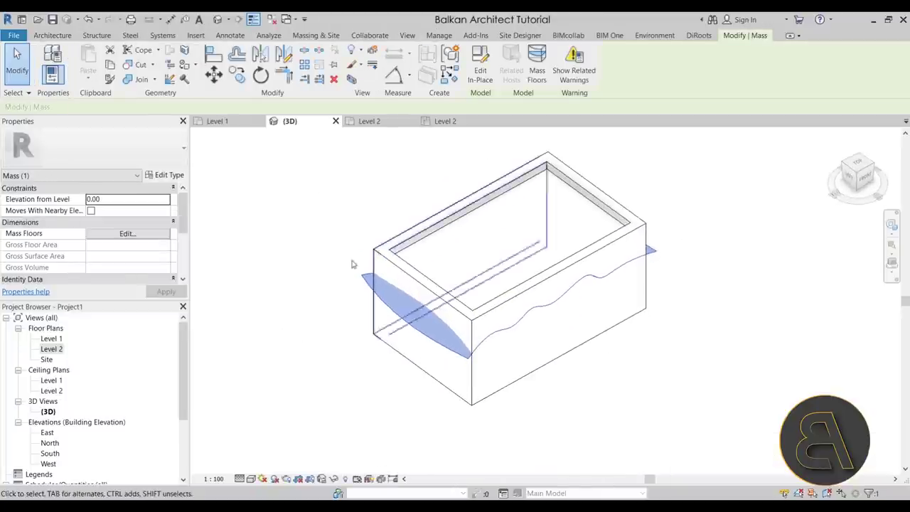
pyautogui.click(303, 39)
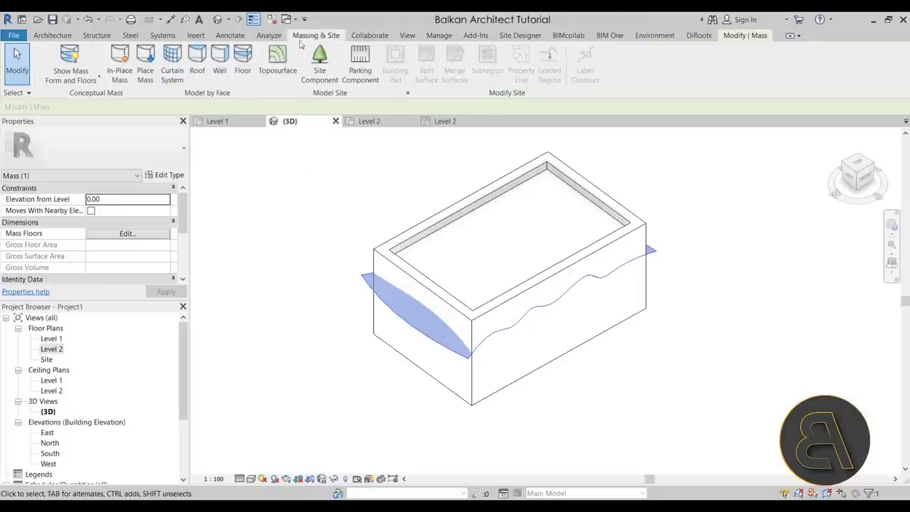
pyautogui.click(197, 64)
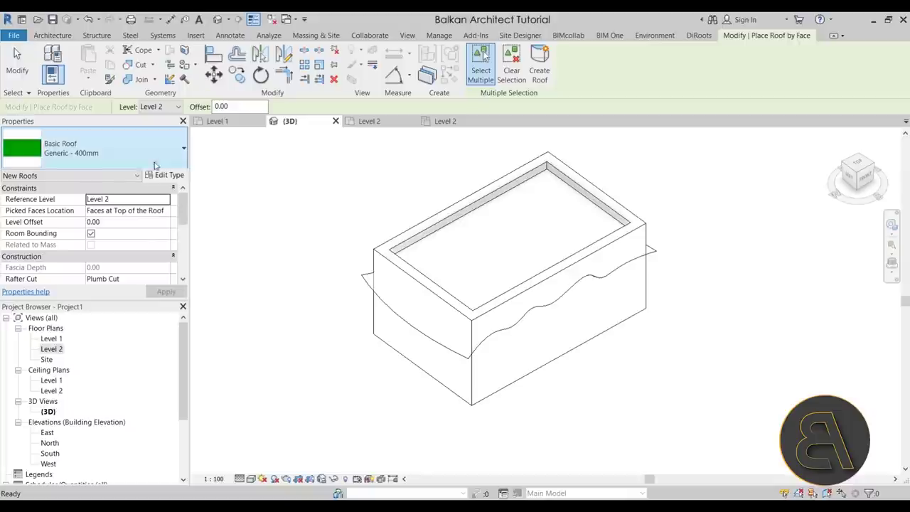
pyautogui.click(103, 162)
pyautogui.click(51, 234)
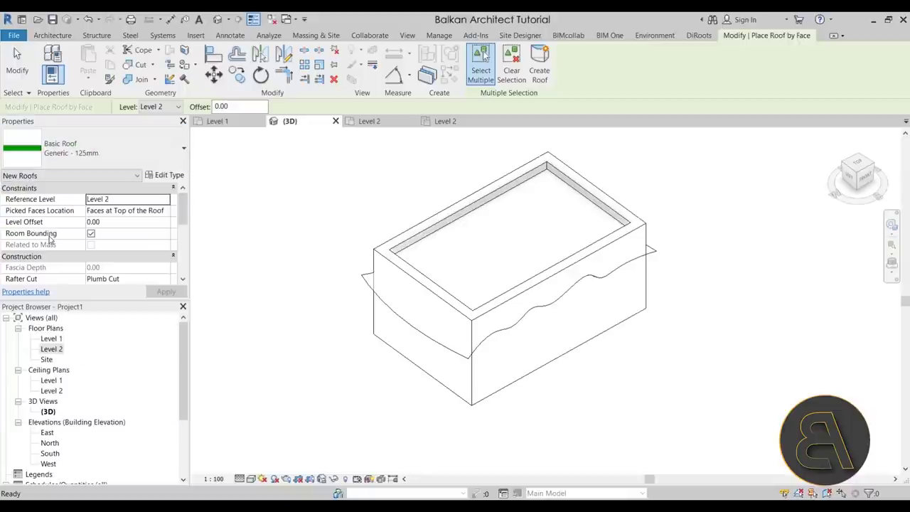
# Duplicate the roof type as Generic - 25mm and set its structure layer thickness to 2.50 cm.
pyautogui.click(168, 177)
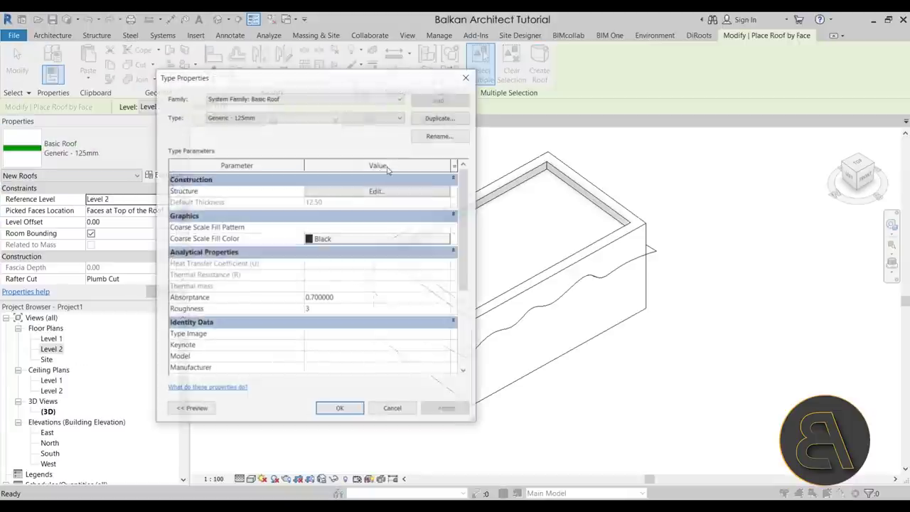
pyautogui.click(430, 121)
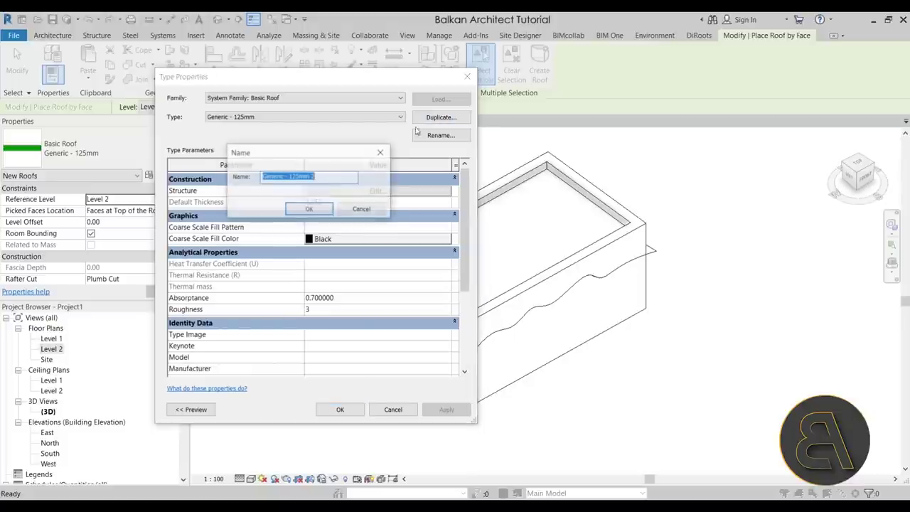
pyautogui.click(292, 178)
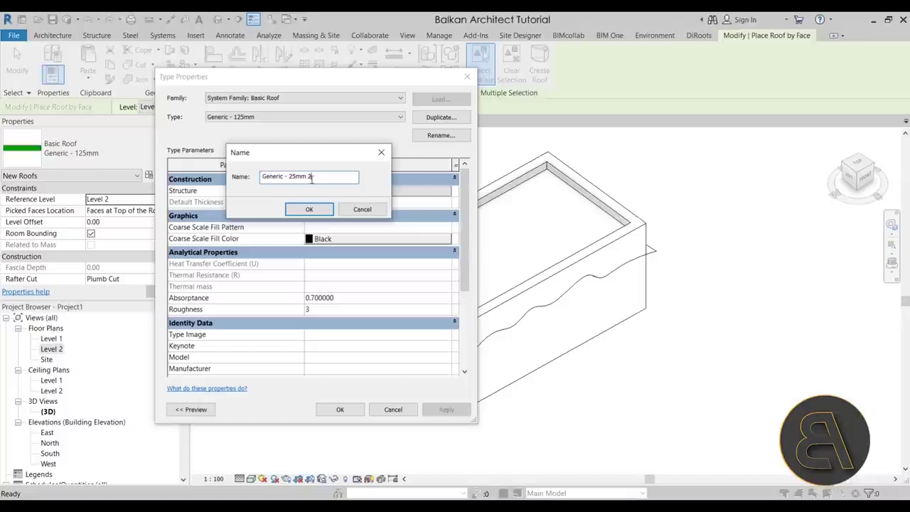
pyautogui.press('BackSpace')
pyautogui.click(309, 209)
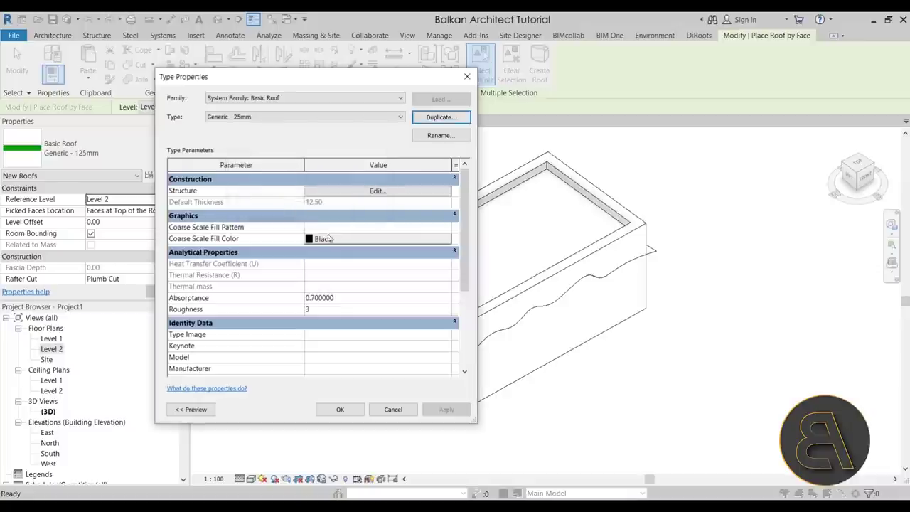
pyautogui.click(320, 192)
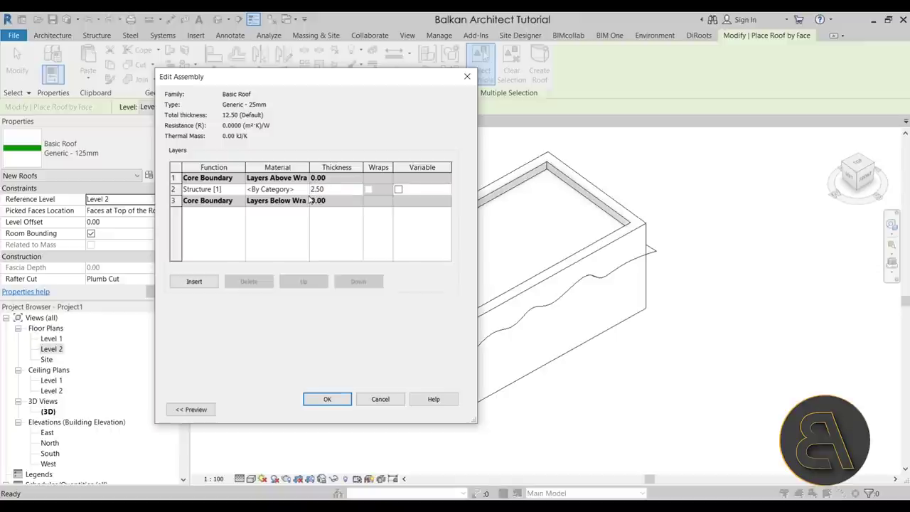
pyautogui.click(325, 400)
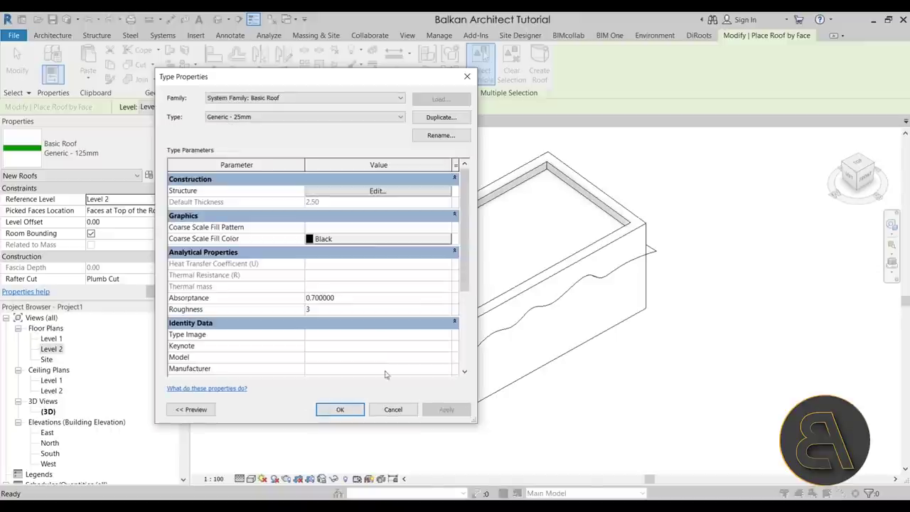
pyautogui.click(356, 411)
# Create the roof on the wavy mass face and end the Roof by Face command.
pyautogui.click(506, 342)
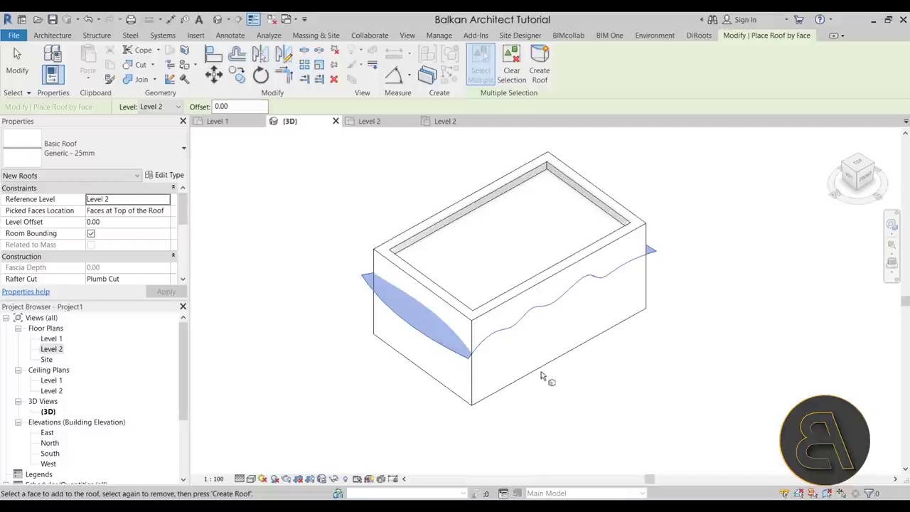
pyautogui.click(480, 64)
pyautogui.keyDown('shift'); pyautogui.moveTo(620, 350); pyautogui.dragTo(530, 328, button='middle'); pyautogui.keyUp('shift')
pyautogui.press('Escape')
pyautogui.press('Escape')
pyautogui.moveTo(630, 370)
pyautogui.keyDown('shift'); pyautogui.mouseDown(button='middle')
pyautogui.moveTo(619, 318)
pyautogui.moveTo(632, 386)
pyautogui.mouseUp(button='middle'); pyautogui.keyUp('shift')
# Select only the structural columns by filtering the whole model, and attach their bases to the wavy roof.
pyautogui.moveTo(655, 403); pyautogui.dragTo(365, 323)
pyautogui.keyDown('shift'); pyautogui.moveTo(650, 341); pyautogui.dragTo(359, 365, button='middle'); pyautogui.keyUp('shift')
pyautogui.click(477, 62)
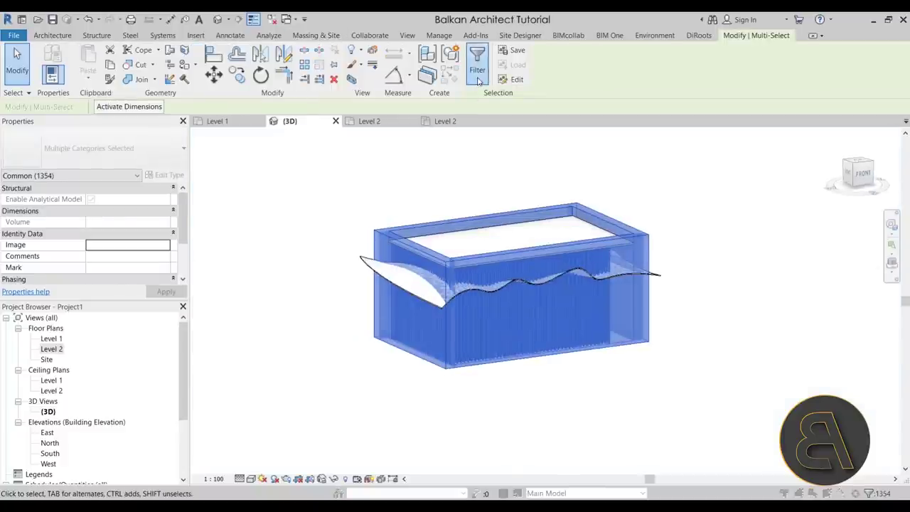
pyautogui.click(344, 196)
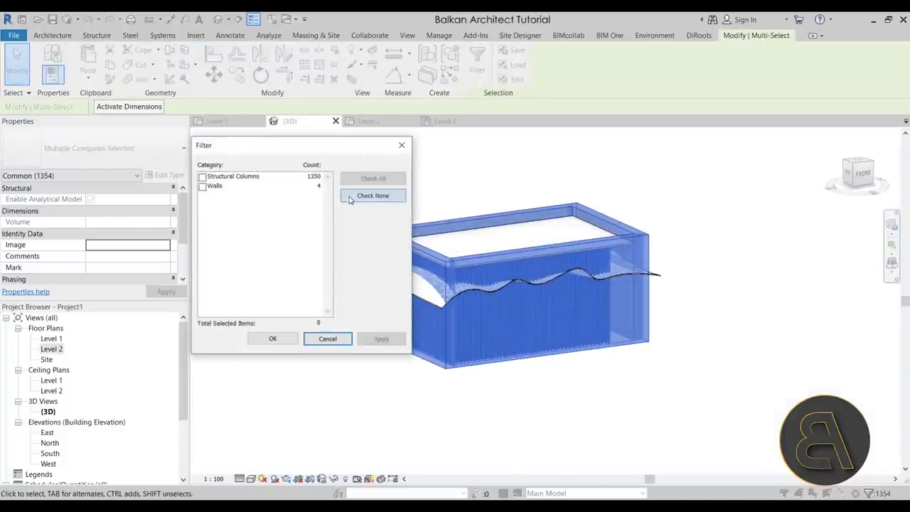
pyautogui.click(203, 177)
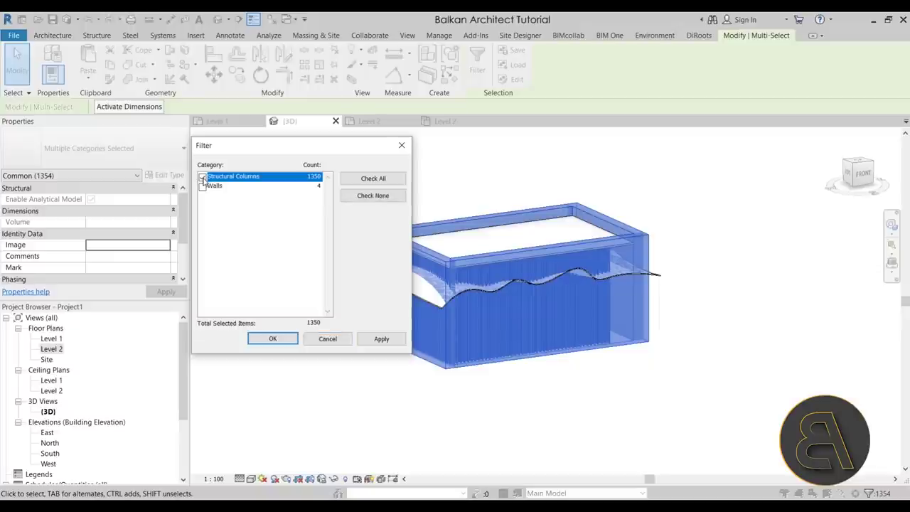
pyautogui.click(379, 340)
pyautogui.click(283, 338)
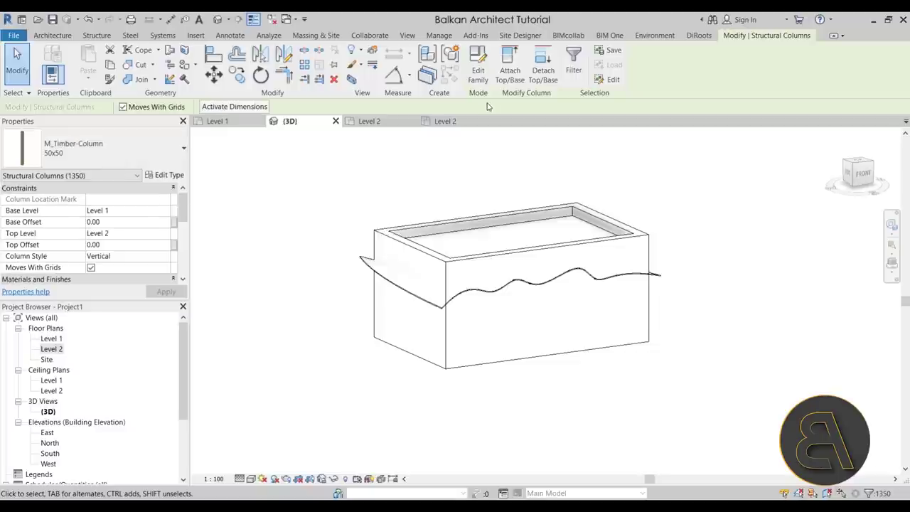
pyautogui.click(509, 74)
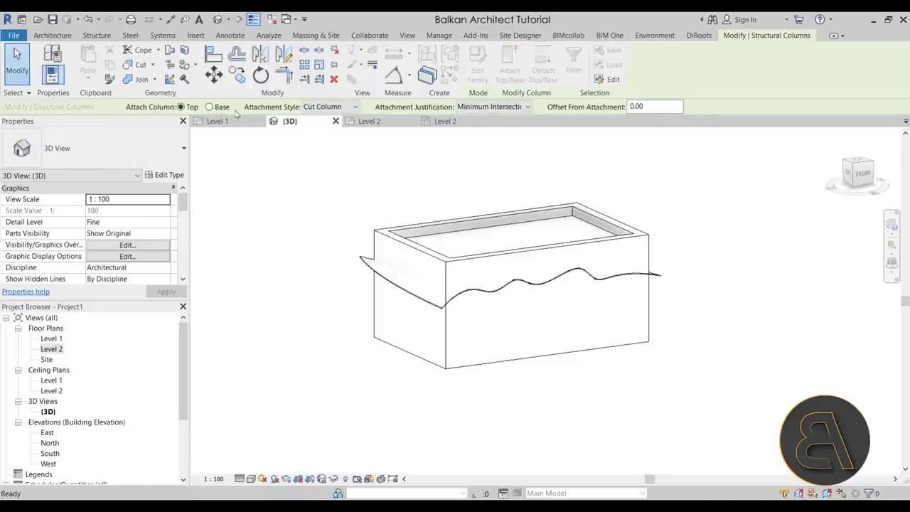
pyautogui.click(210, 107)
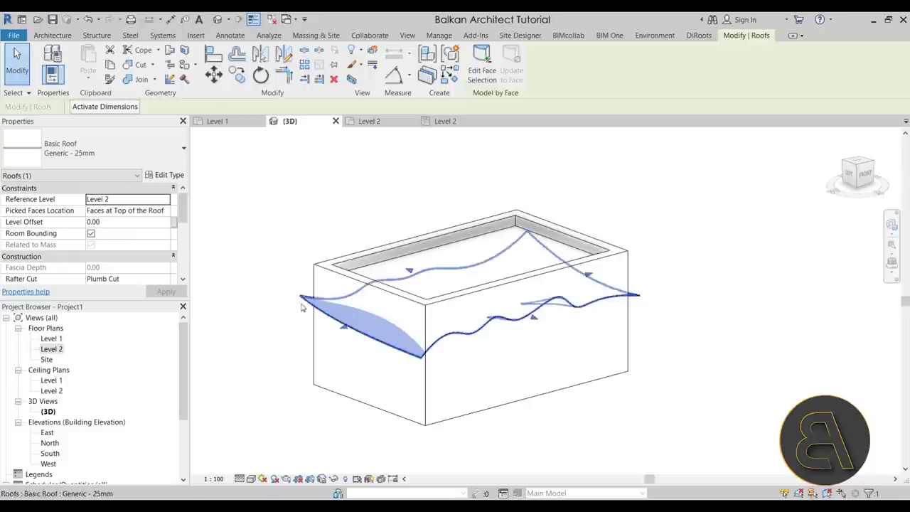
# Delete the wavy roof and the mass surface it was built on.
pyautogui.click(303, 307)
pyautogui.click(304, 302)
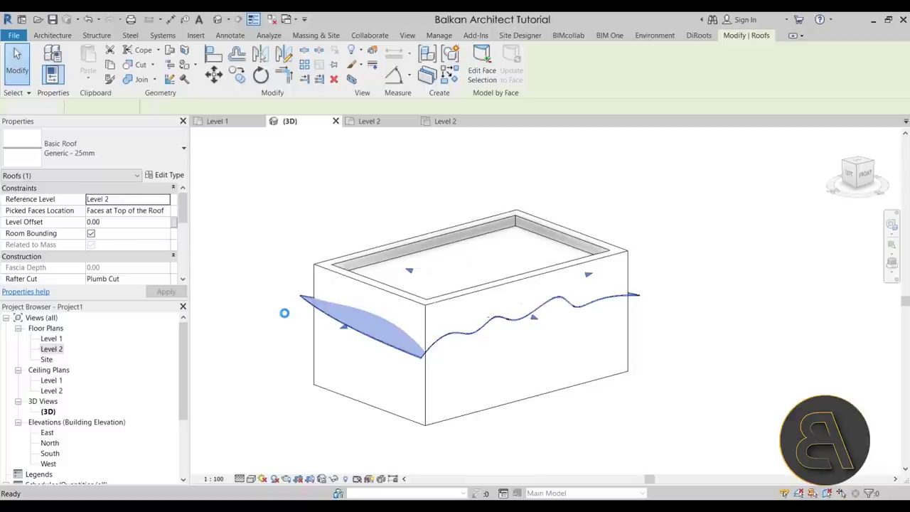
pyautogui.click(303, 305)
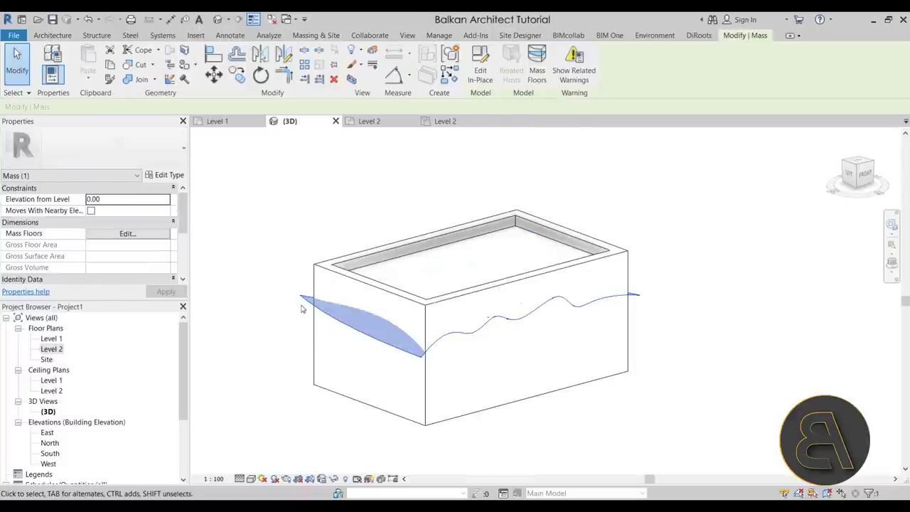
pyautogui.press('Escape')
# Examine the underside of the column grid from below and through the selected long wall.
pyautogui.keyDown('shift'); pyautogui.moveTo(385, 370); pyautogui.dragTo(448, 355, button='middle'); pyautogui.keyUp('shift')
pyautogui.scroll(5, 375, 371)
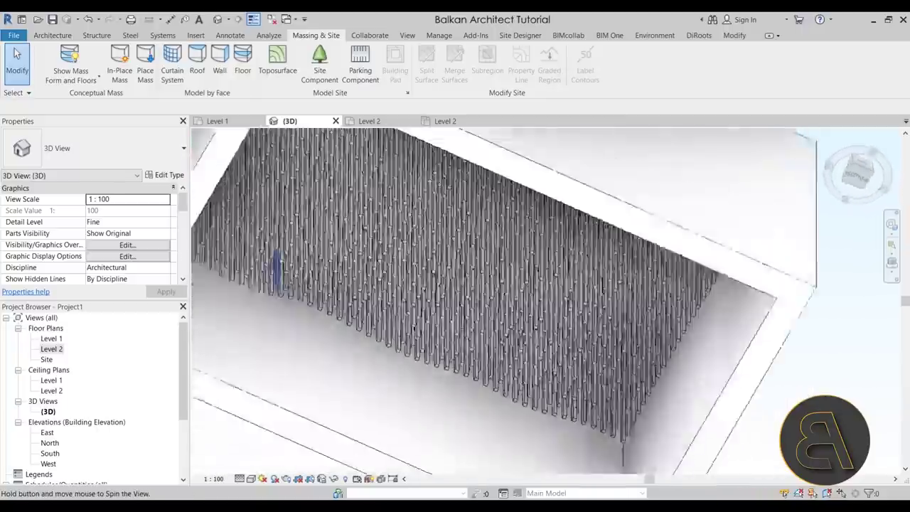
pyautogui.scroll(-5, 455, 370)
pyautogui.scroll(5, 463, 387)
pyautogui.keyDown('shift'); pyautogui.moveTo(463, 386); pyautogui.dragTo(488, 418, button='middle'); pyautogui.keyUp('shift')
pyautogui.click(321, 301)
pyautogui.keyDown('shift'); pyautogui.moveTo(321, 300); pyautogui.dragTo(601, 265, button='middle'); pyautogui.keyUp('shift')
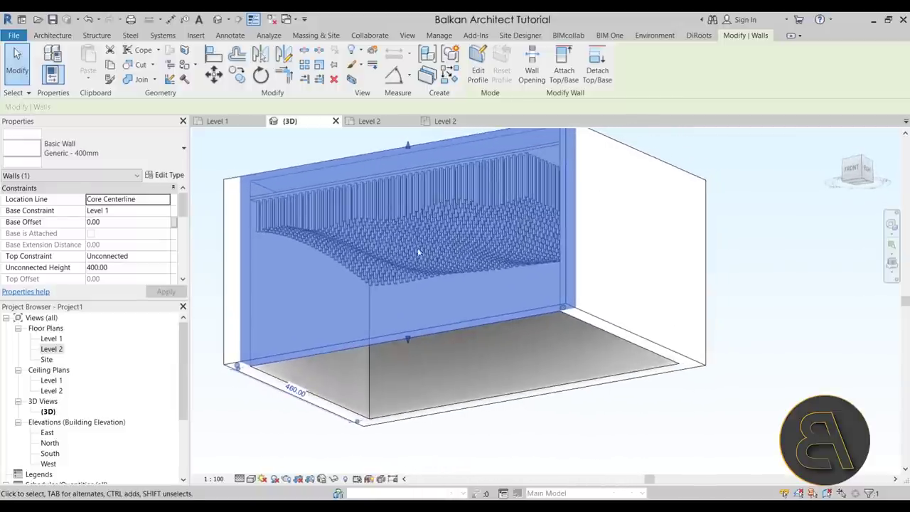
pyautogui.scroll(5, 402, 252)
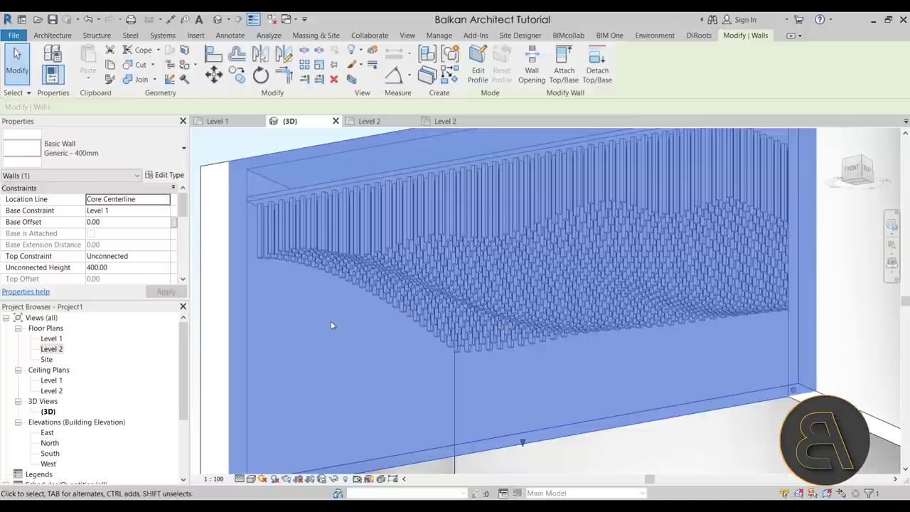
pyautogui.scroll(-2, 457, 333)
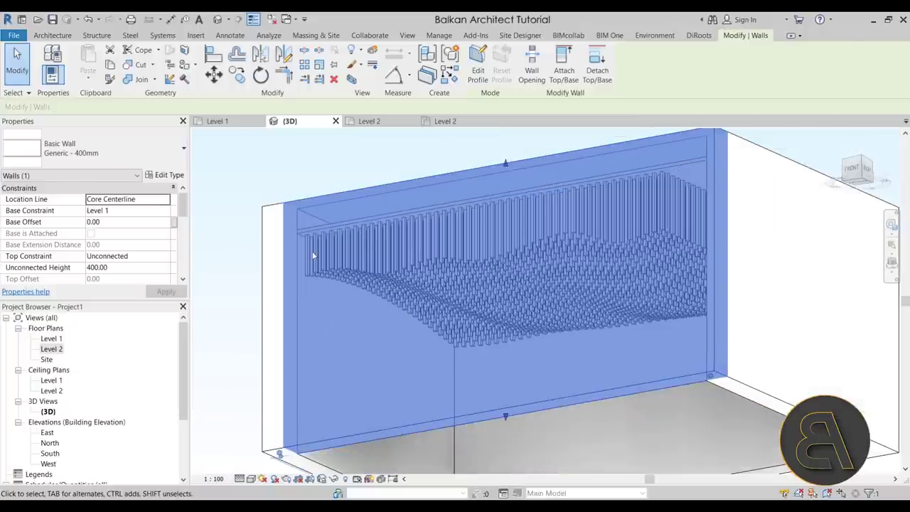
pyautogui.press('Delete')
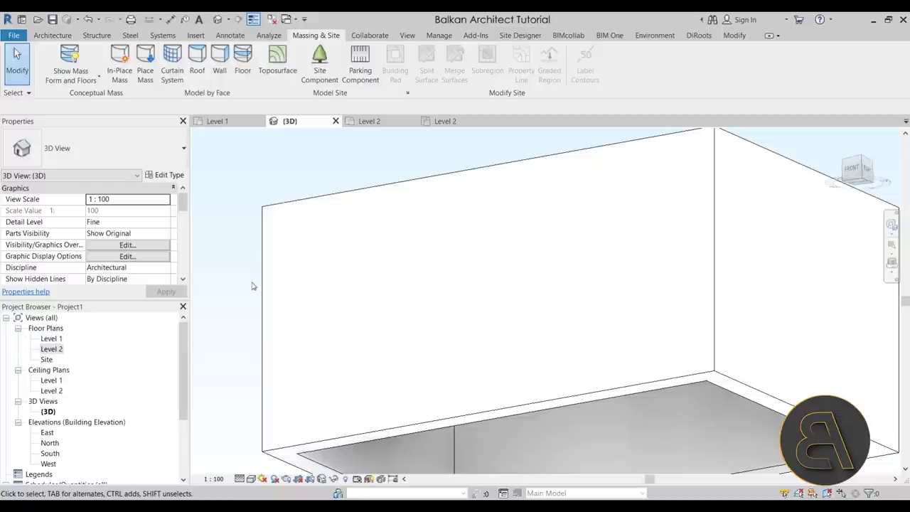
# Create a new schedule for the Structural Columns category.
pyautogui.scroll(-4, 137, 357)
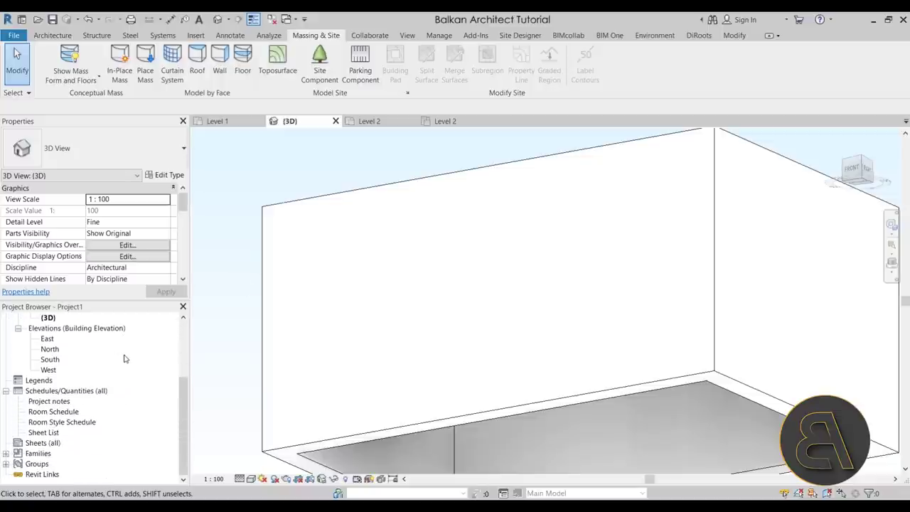
pyautogui.rightClick(40, 392)
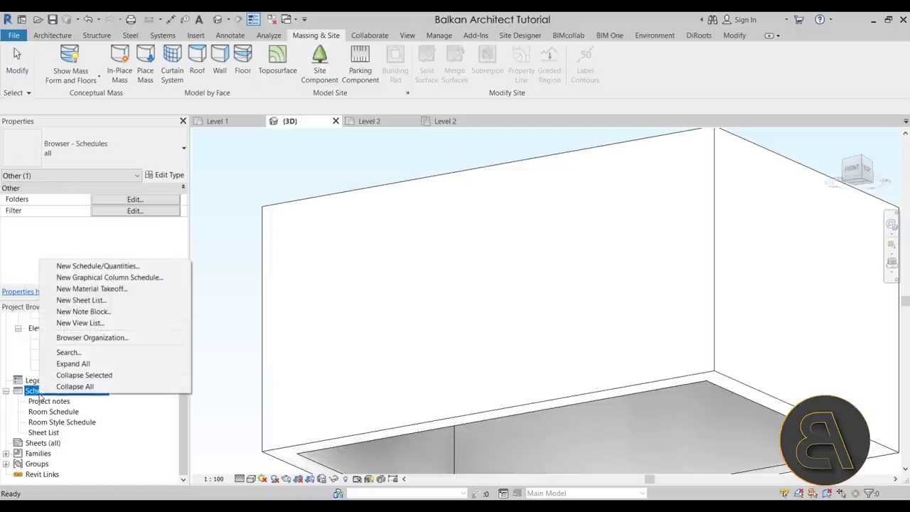
pyautogui.click(88, 267)
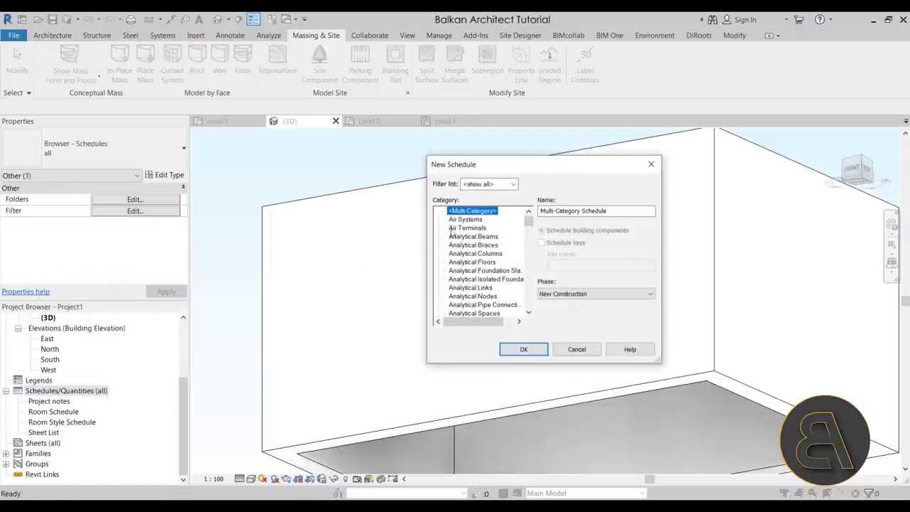
pyautogui.moveTo(513, 164); pyautogui.dragTo(273, 164)
pyautogui.moveTo(286, 221); pyautogui.dragTo(292, 297)
pyautogui.click(239, 237)
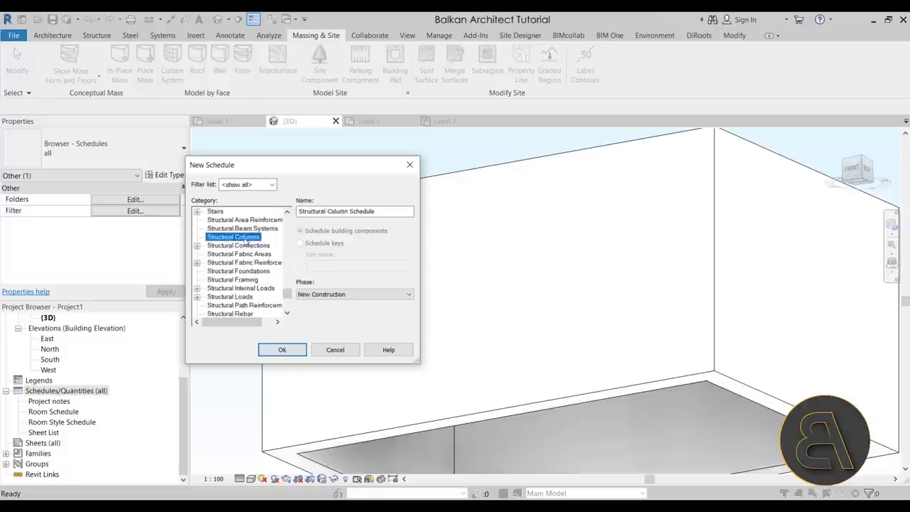
pyautogui.click(299, 349)
# Add the Family and Length fields to the structural column schedule.
pyautogui.scroll(-1, 366, 245)
pyautogui.scroll(-1, 356, 254)
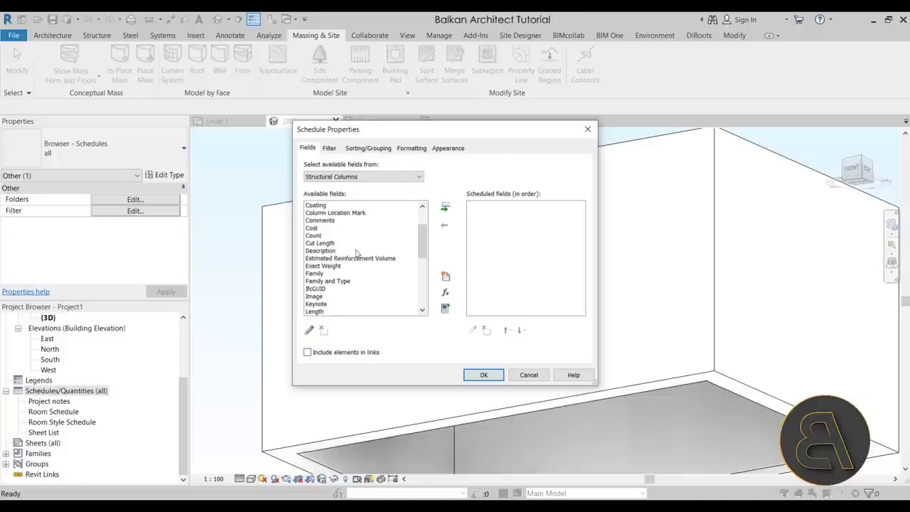
pyautogui.click(314, 274)
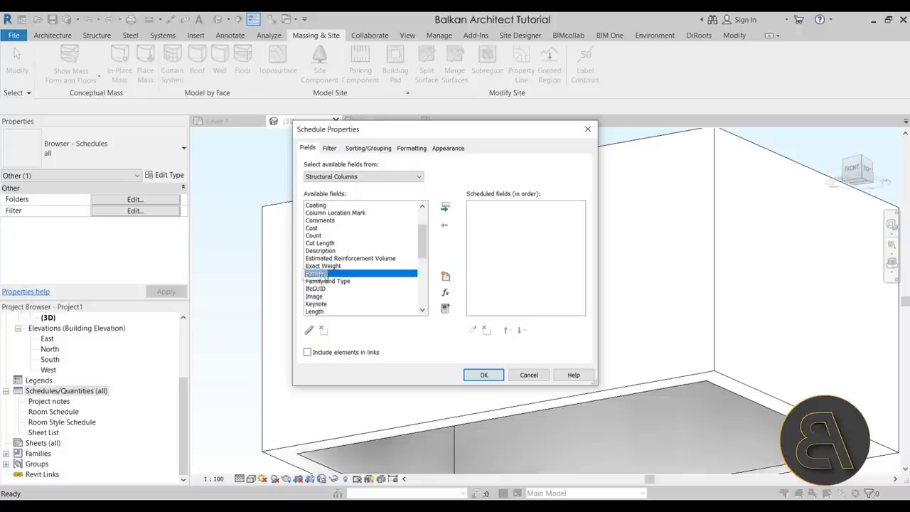
pyautogui.click(445, 207)
pyautogui.scroll(-1, 331, 255)
pyautogui.scroll(-6, 331, 255)
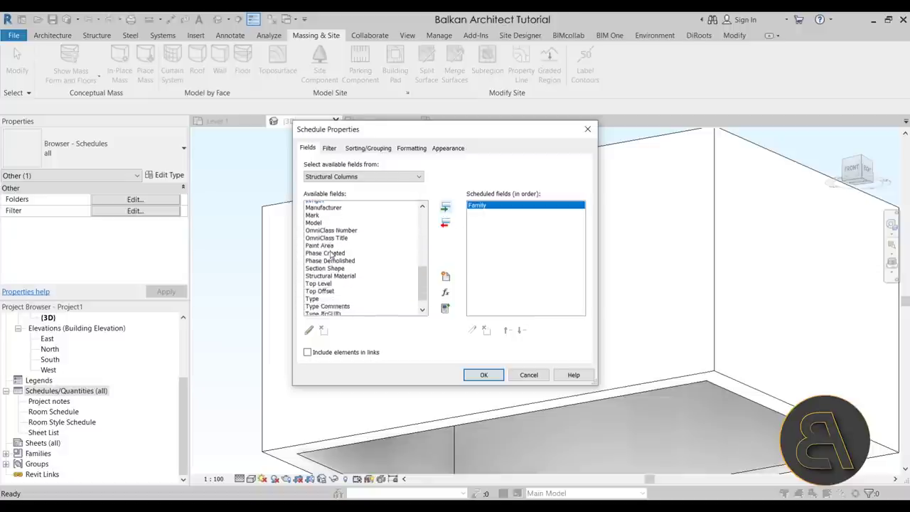
pyautogui.scroll(4, 331, 255)
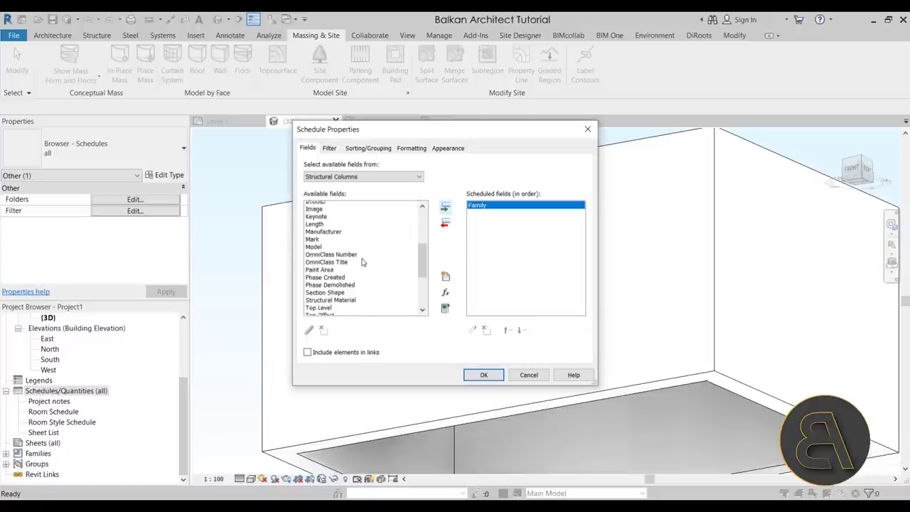
pyautogui.click(318, 245)
pyautogui.click(445, 207)
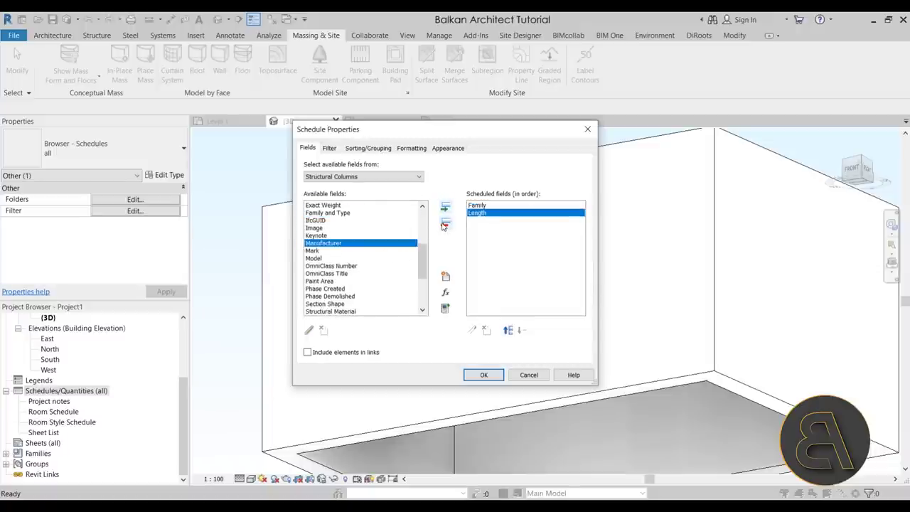
# Sort the schedule by Length in ascending order and turn on grand totals.
pyautogui.click(368, 150)
pyautogui.click(379, 165)
pyautogui.click(383, 190)
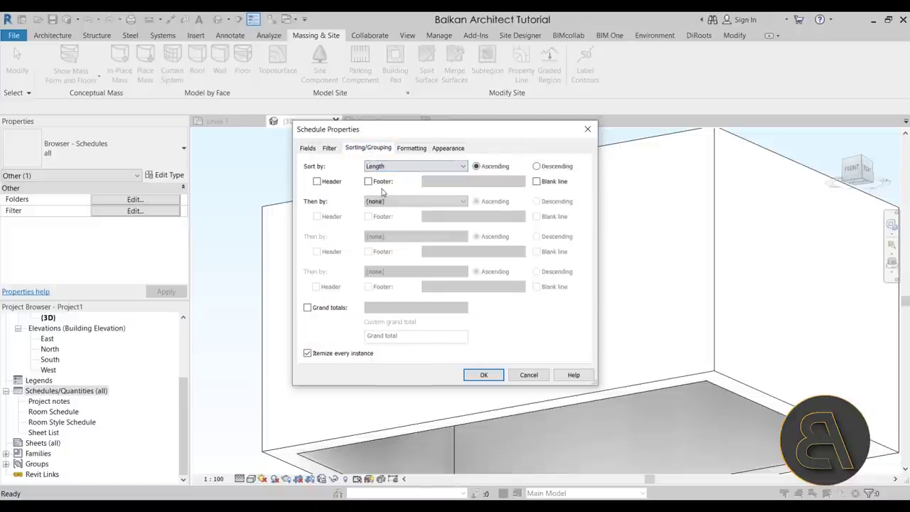
pyautogui.click(332, 310)
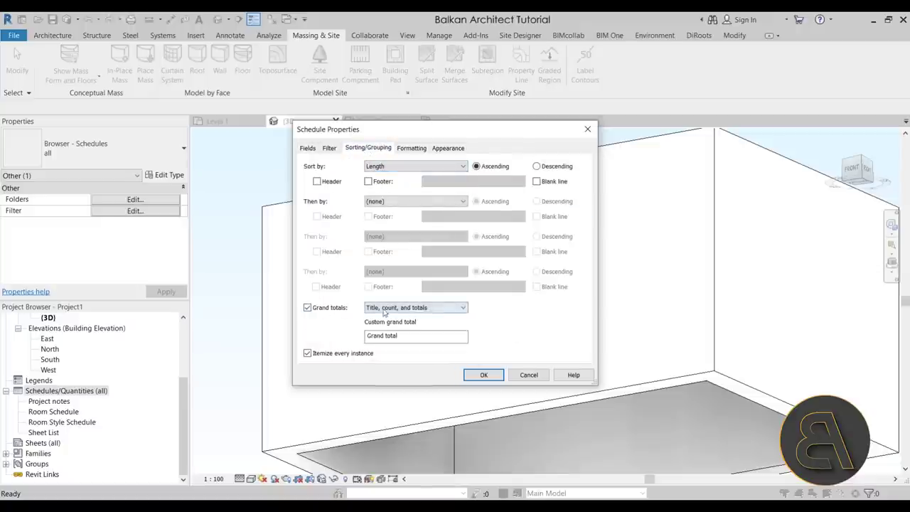
# Set the Length field to calculate totals and create the structural column schedule.
pyautogui.click(411, 148)
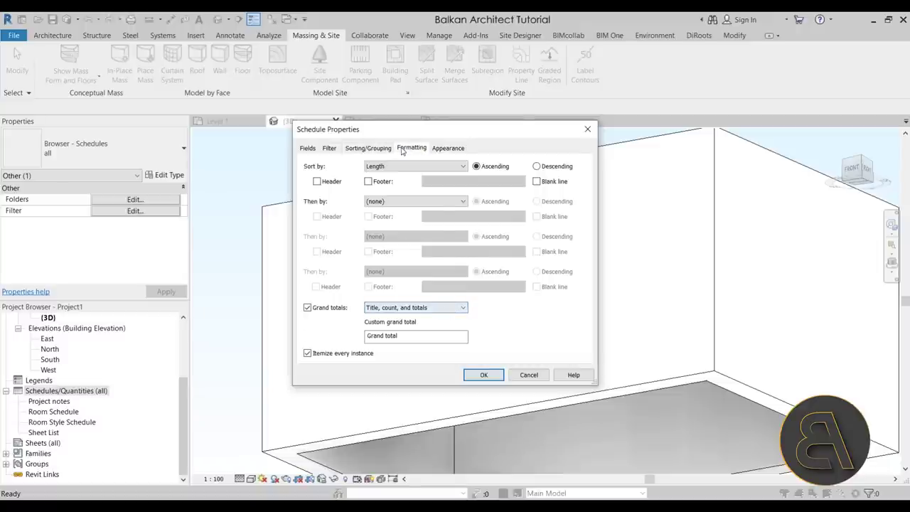
pyautogui.click(334, 181)
pyautogui.click(450, 306)
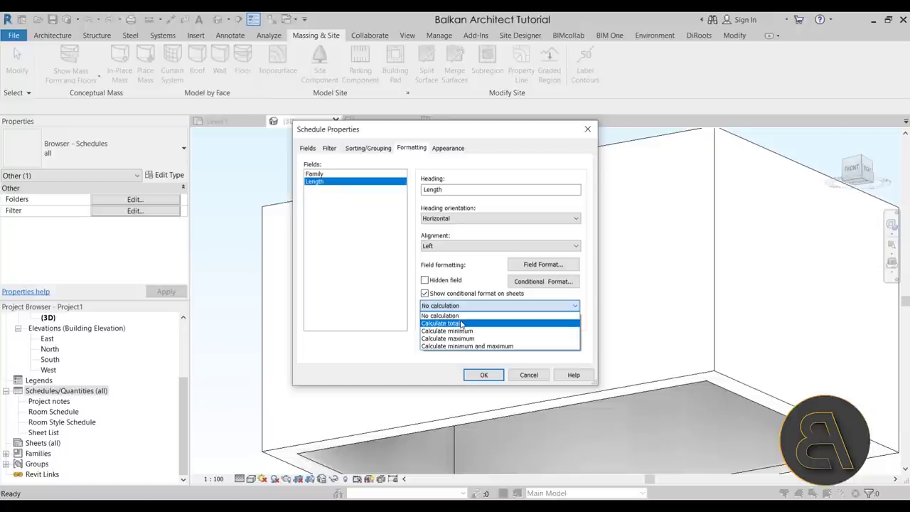
pyautogui.click(461, 324)
pyautogui.click(459, 307)
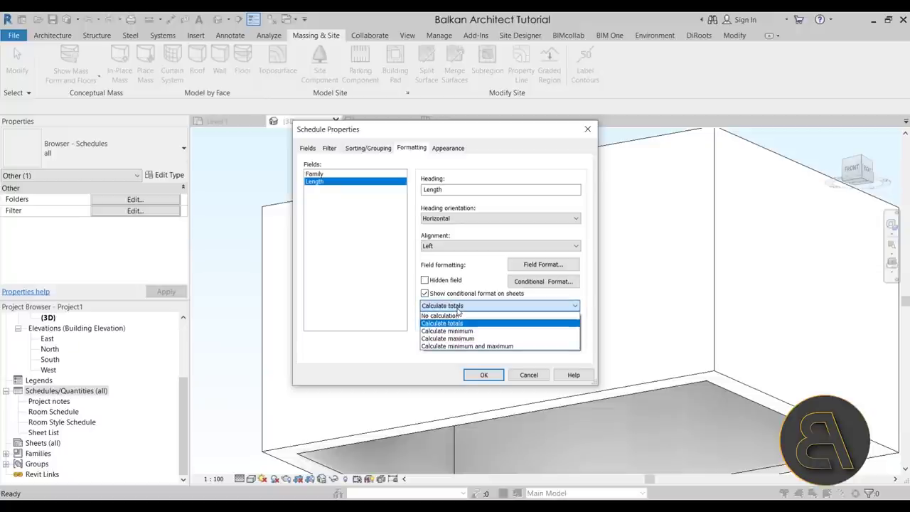
pyautogui.click(459, 310)
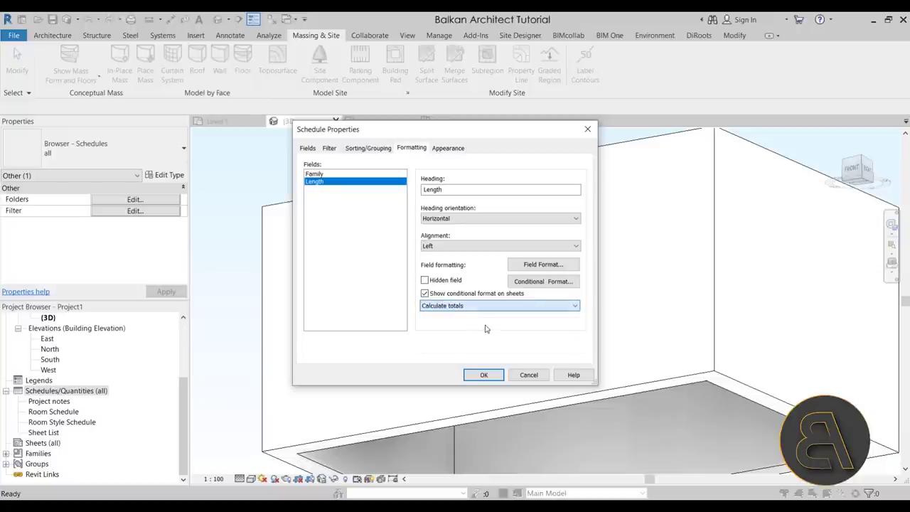
pyautogui.click(492, 378)
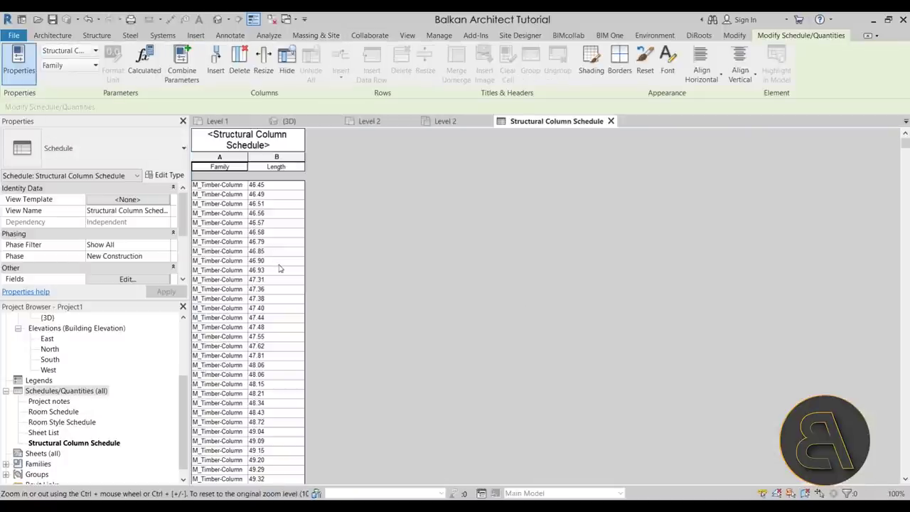
# Review the timber column lengths in the schedule through to the grand total row.
pyautogui.scroll(-10, 329, 242)
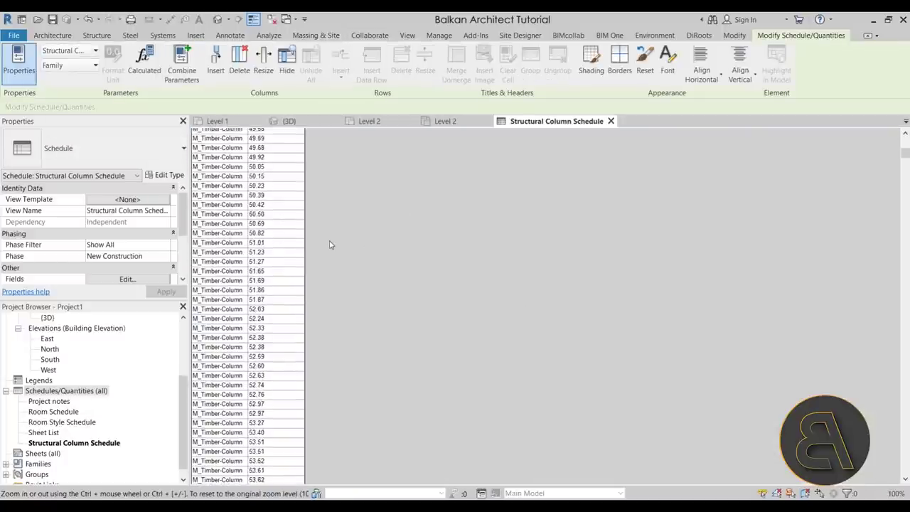
pyautogui.scroll(10, 329, 245)
pyautogui.moveTo(906, 142); pyautogui.dragTo(905, 474)
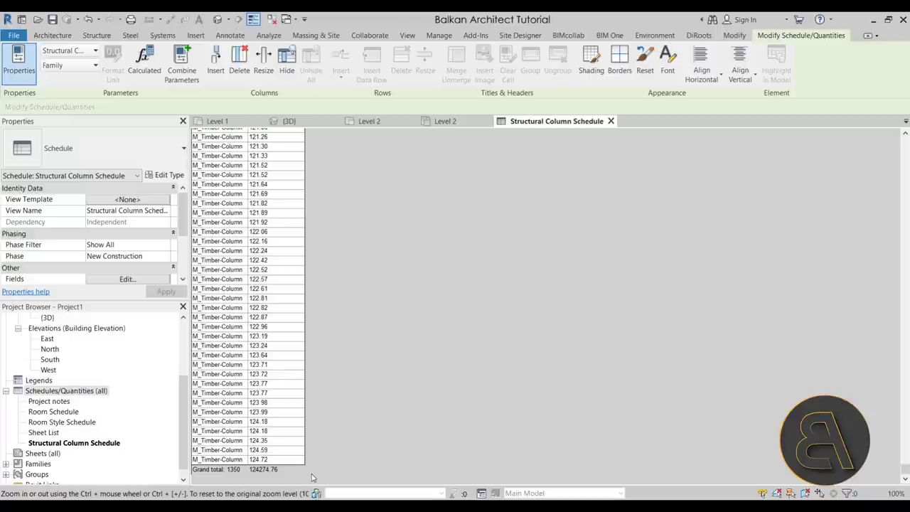
# Return to the 3D view, select the room's long wall and examine the column ceiling through it.
pyautogui.click(292, 120)
pyautogui.scroll(-5, 469, 295)
pyautogui.keyDown('shift'); pyautogui.moveTo(470, 295); pyautogui.dragTo(593, 368, button='middle'); pyautogui.keyUp('shift')
pyautogui.click(560, 352)
pyautogui.keyDown('shift'); pyautogui.moveTo(524, 378); pyautogui.dragTo(482, 309, button='middle'); pyautogui.keyUp('shift')
pyautogui.scroll(4, 483, 310)
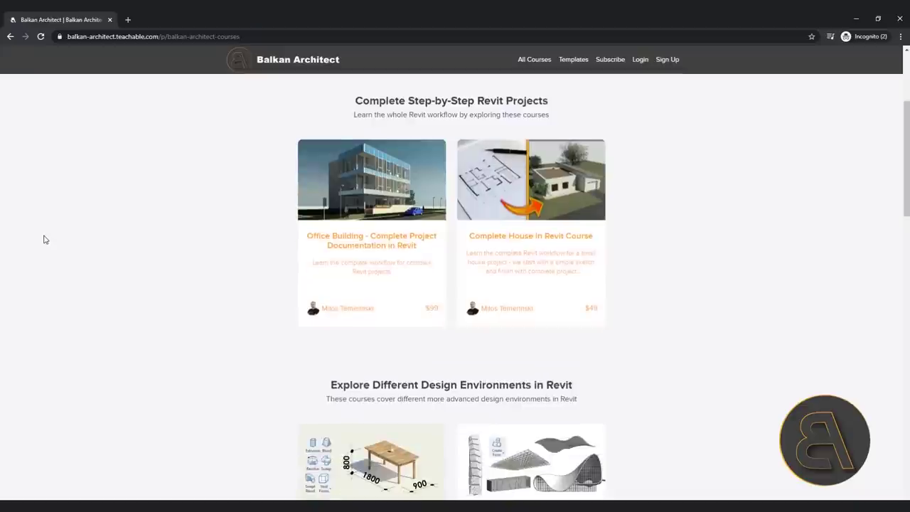
# Browse the Revit course listings on the Balkan Architect website in the web browser.
pyautogui.scroll(-3, 44, 239)
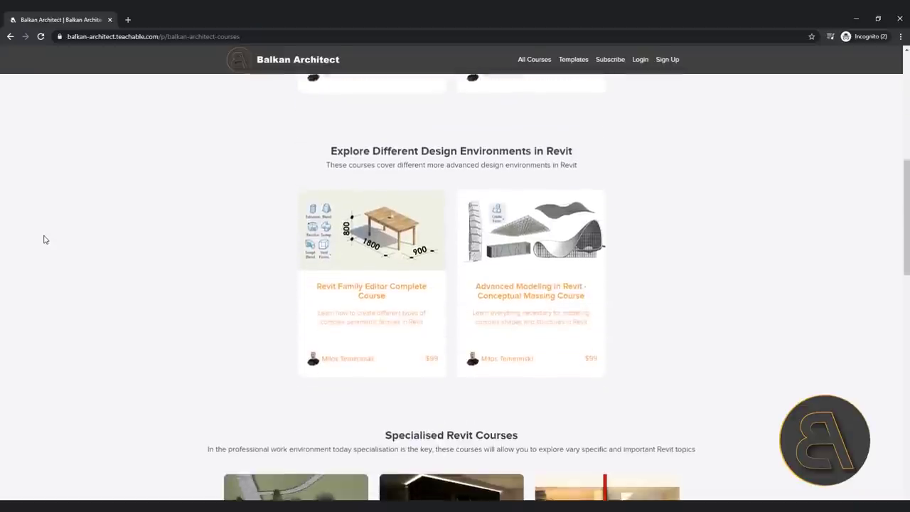
pyautogui.scroll(-4, 43, 240)
pyautogui.scroll(-5, 44, 240)
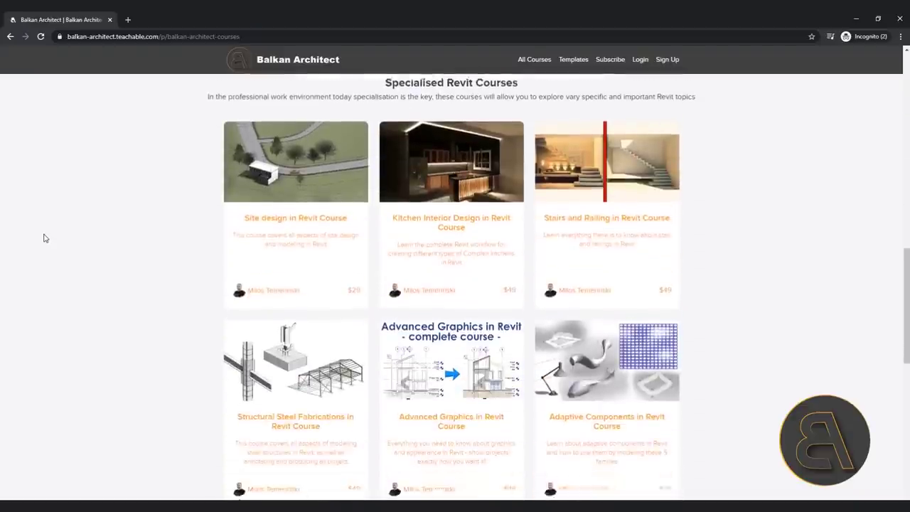
pyautogui.scroll(-2, 43, 238)
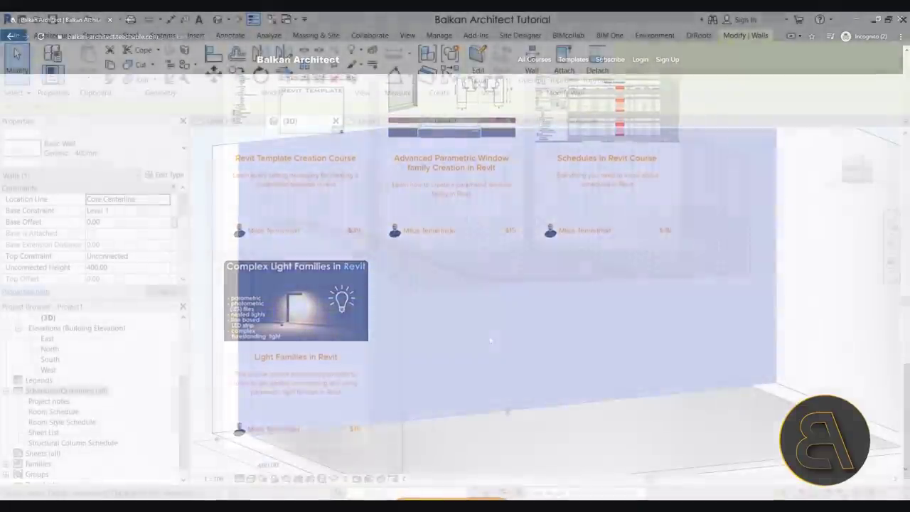